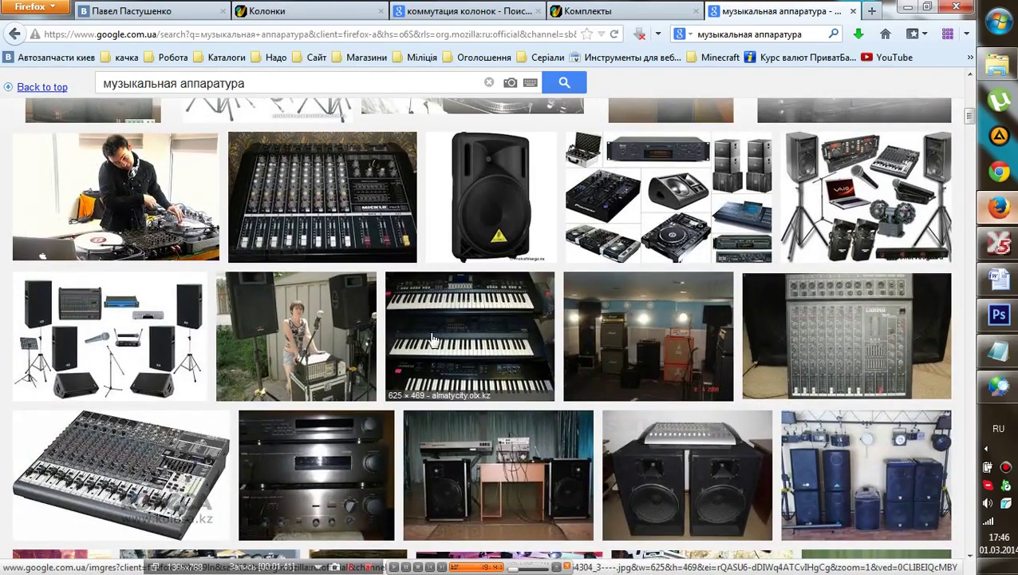
- Look through the image search results for "музыкальная аппаратура" for suitable equipment pictures
scroll(429, 343, "down", 1)
scroll(429, 343, "down", 2)
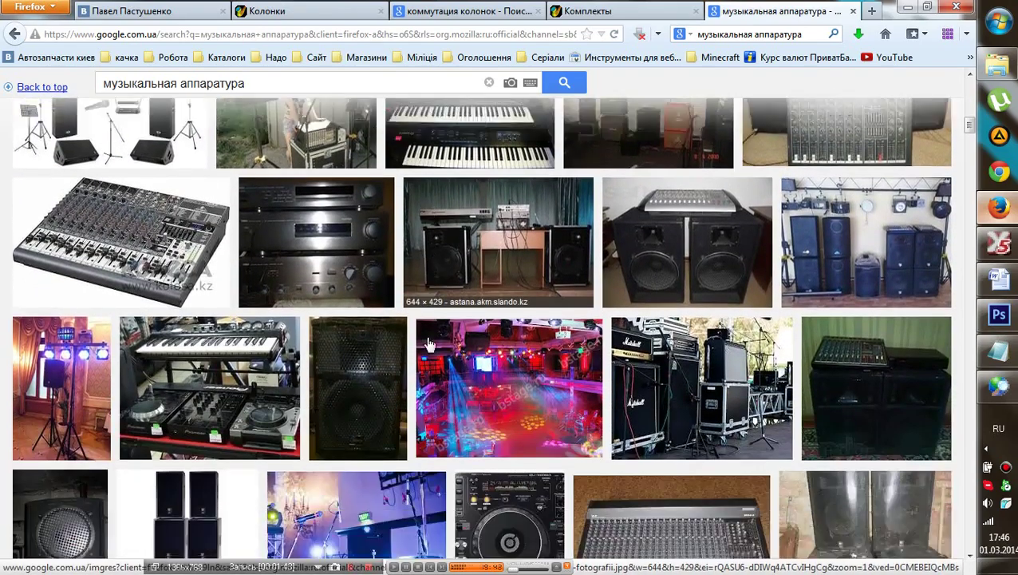
scroll(678, 363, "down", 3)
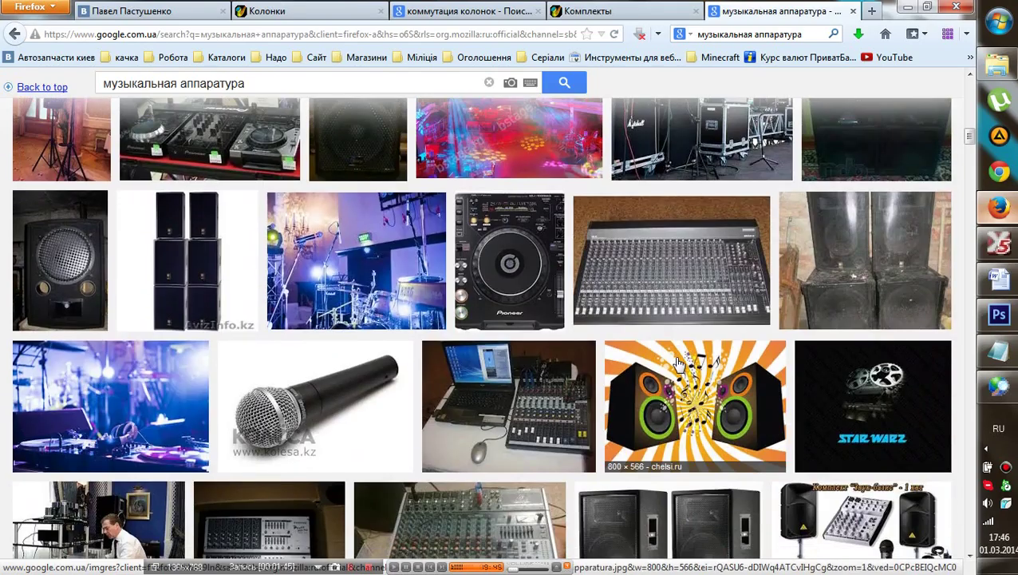
scroll(678, 364, "down", 1)
scroll(678, 363, "down", 3)
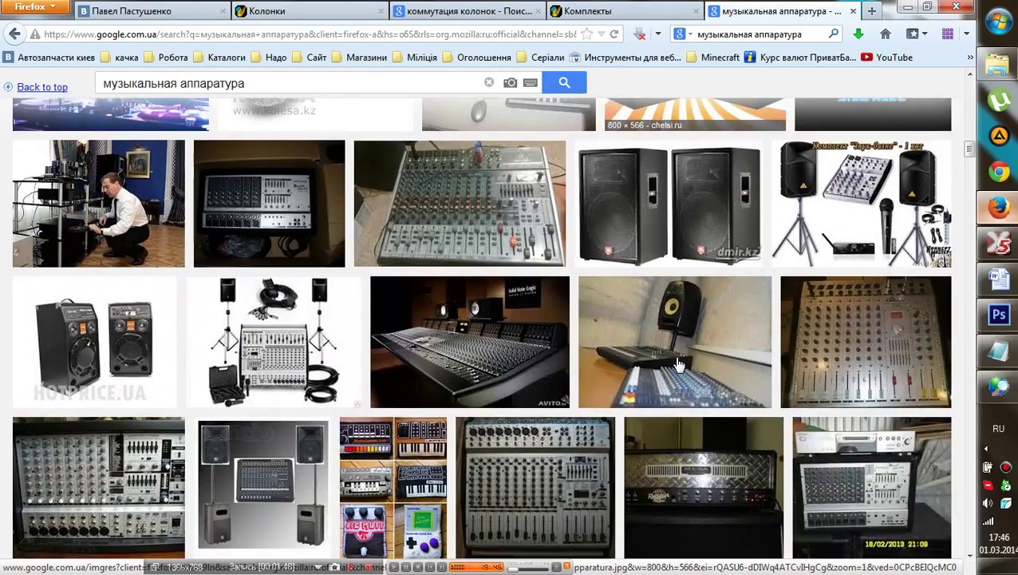
scroll(678, 363, "down", 1)
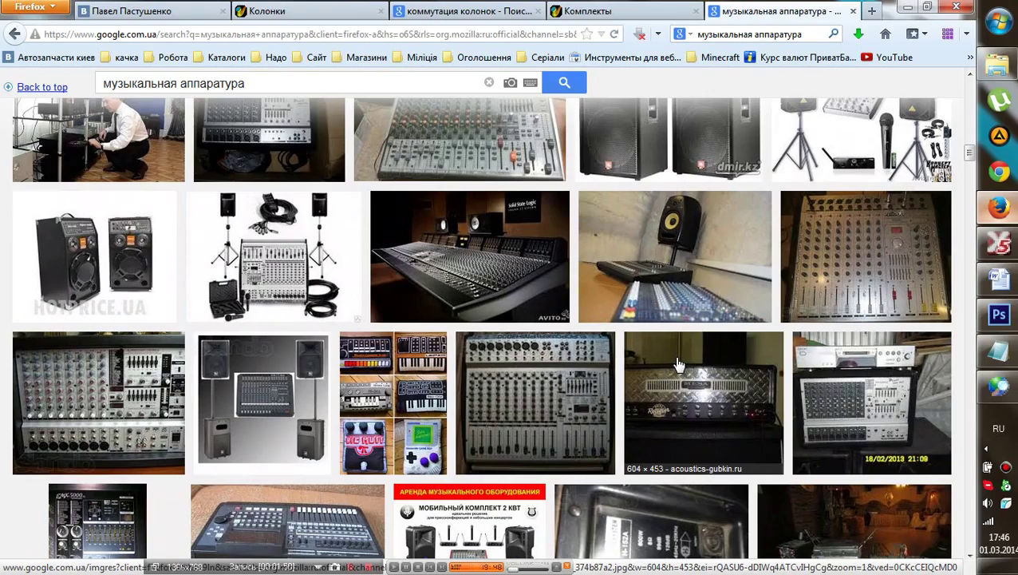
scroll(678, 365, "down", 3)
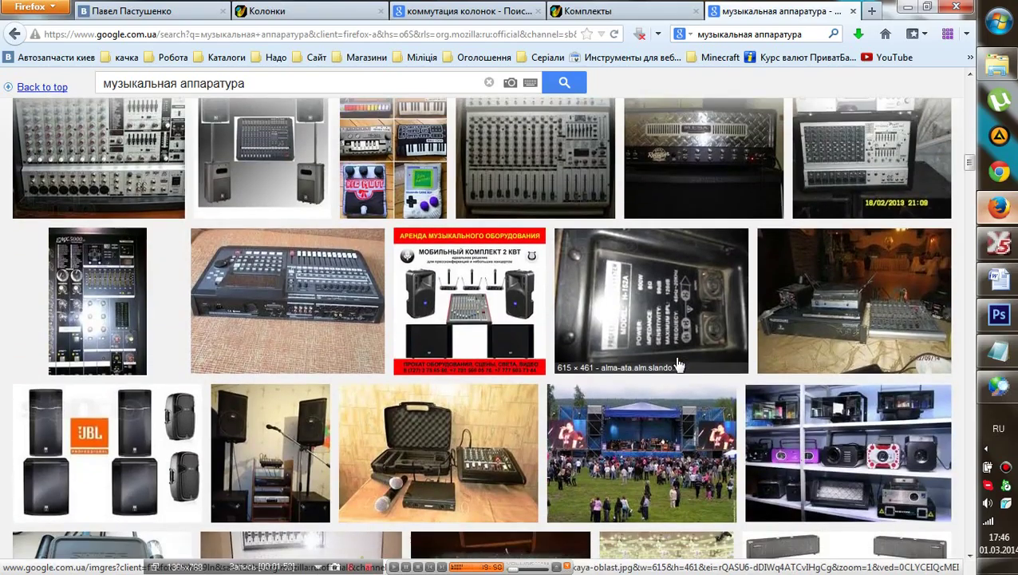
scroll(678, 364, "down", 1)
scroll(678, 365, "down", 5)
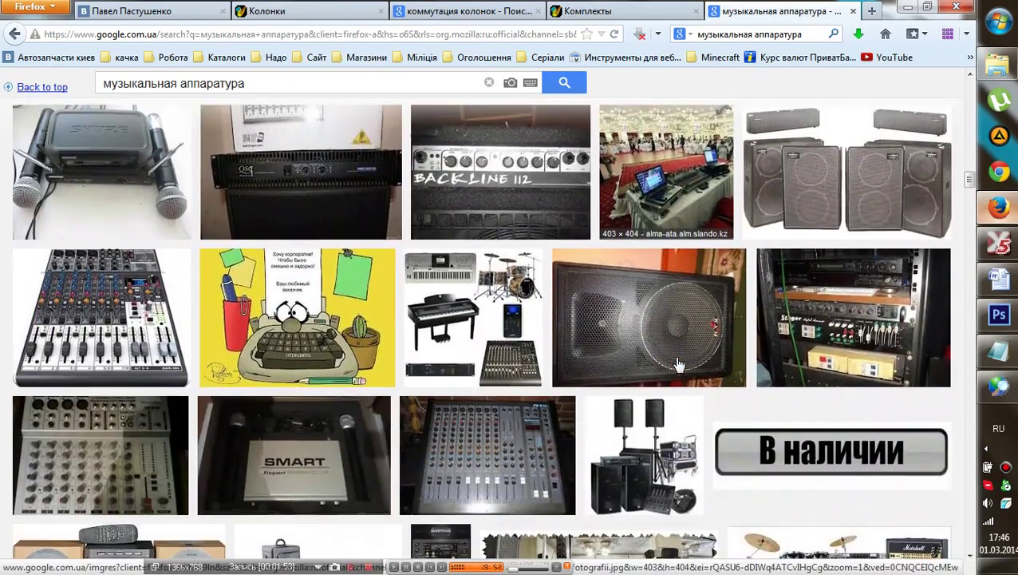
scroll(678, 365, "down", 4)
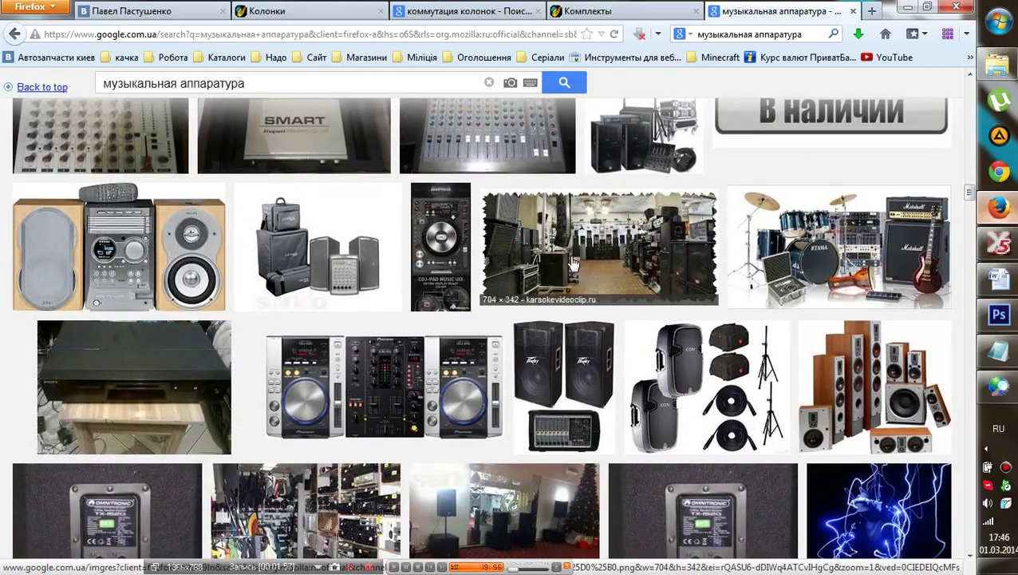
scroll(573, 264, "down", 2)
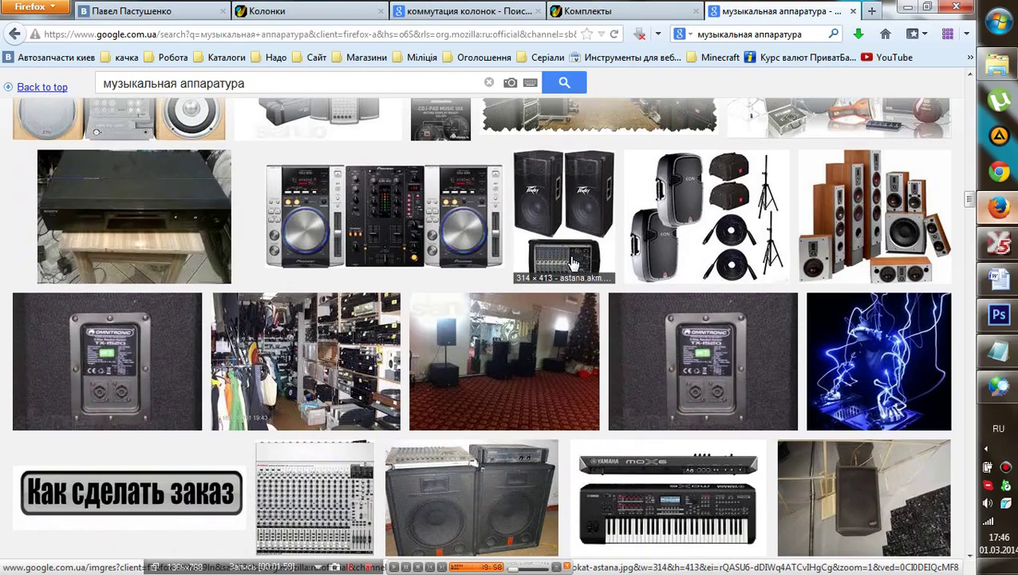
scroll(573, 264, "down", 4)
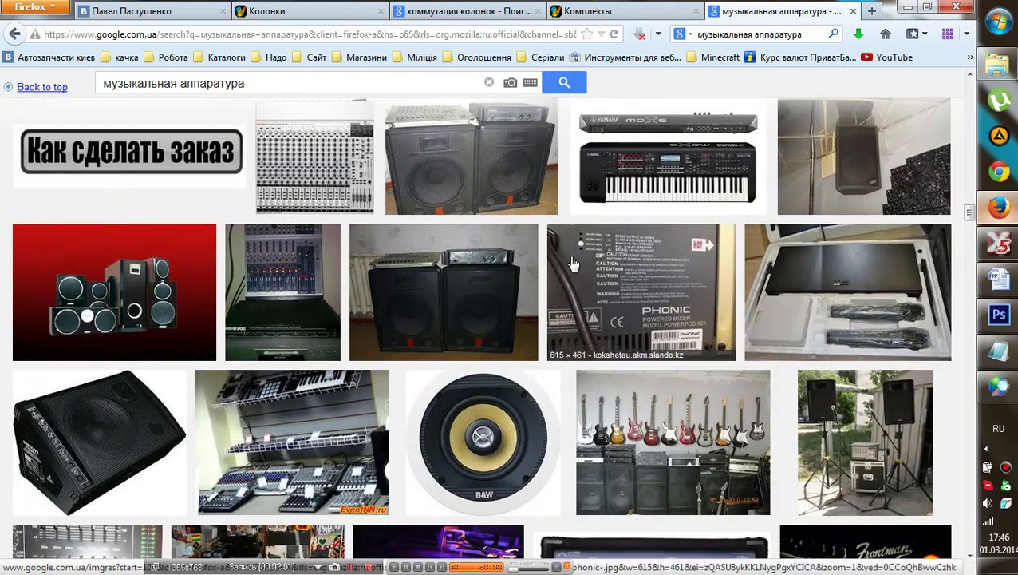
scroll(573, 263, "down", 2)
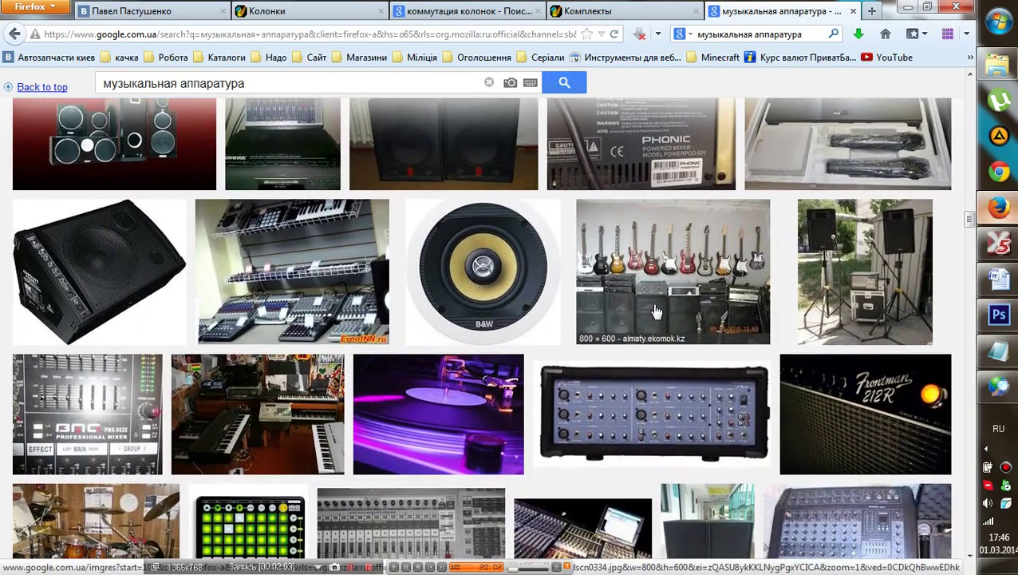
scroll(655, 312, "down", 2)
scroll(653, 407, "down", 6)
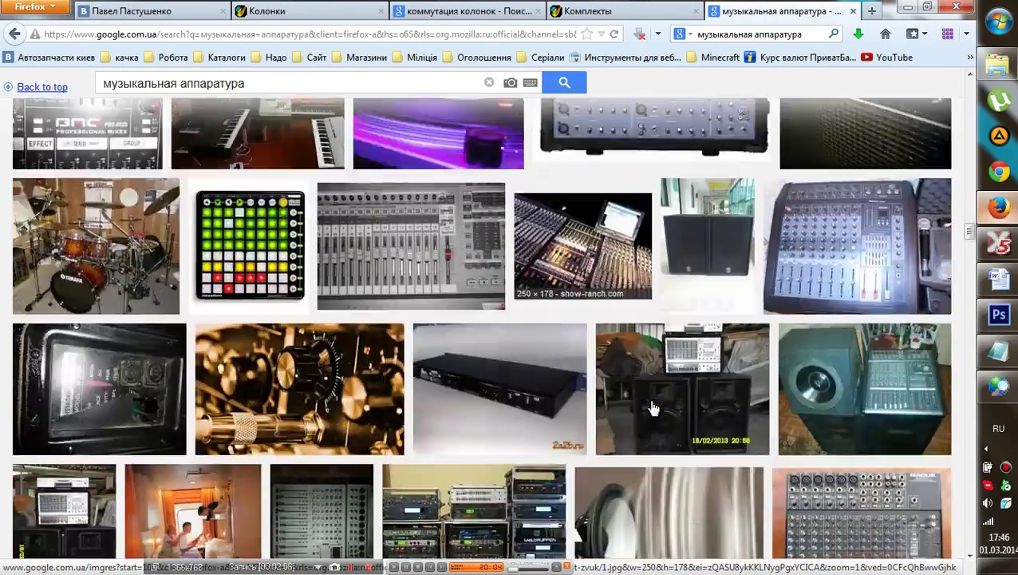
scroll(652, 407, "down", 5)
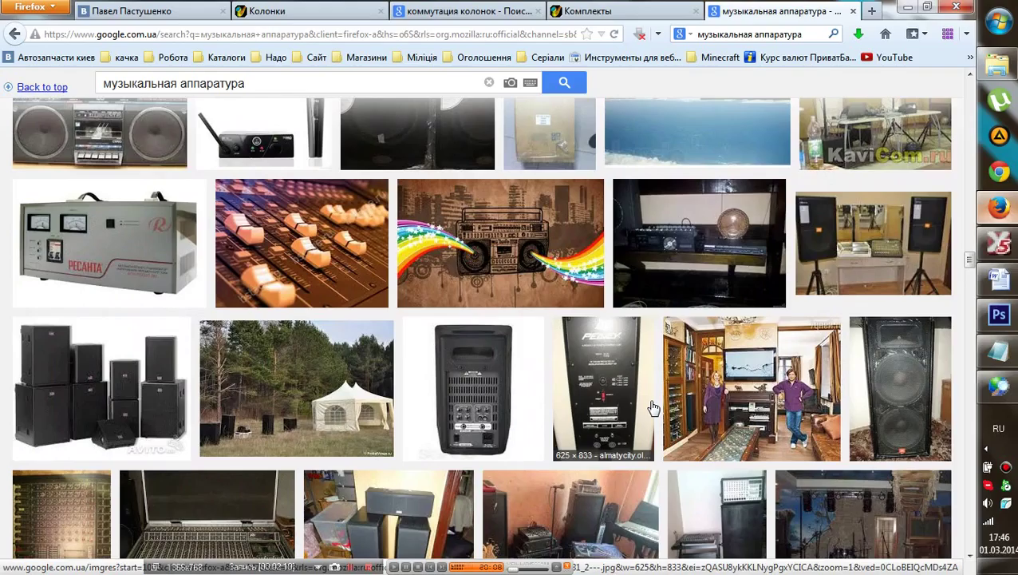
scroll(652, 407, "down", 12)
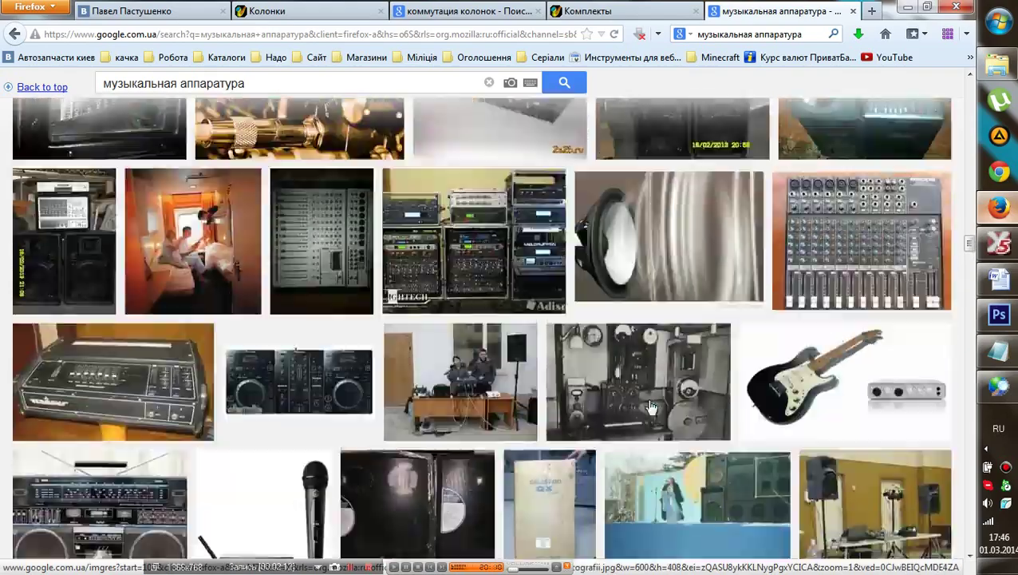
scroll(643, 395, "down", 15)
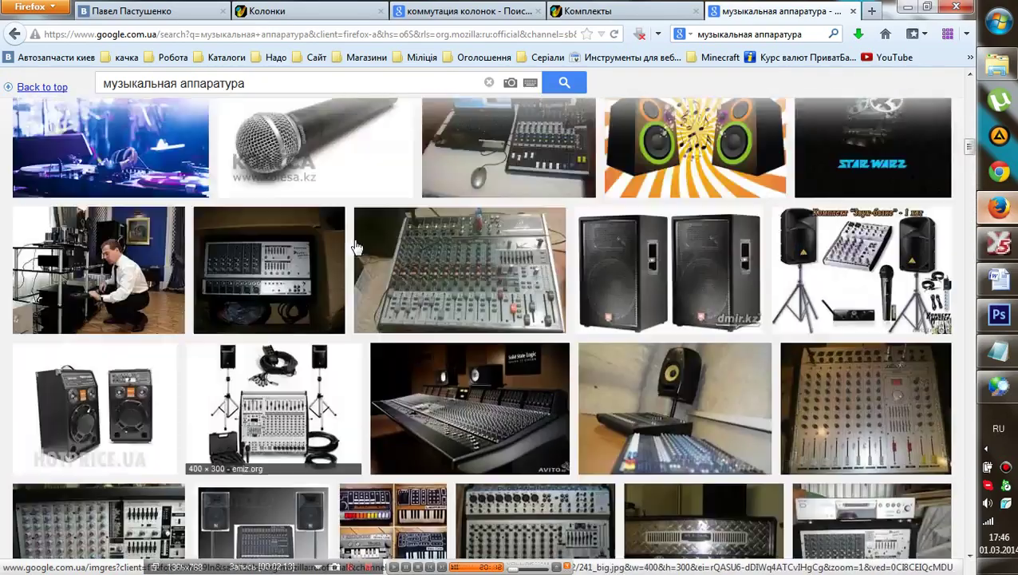
key("Home")
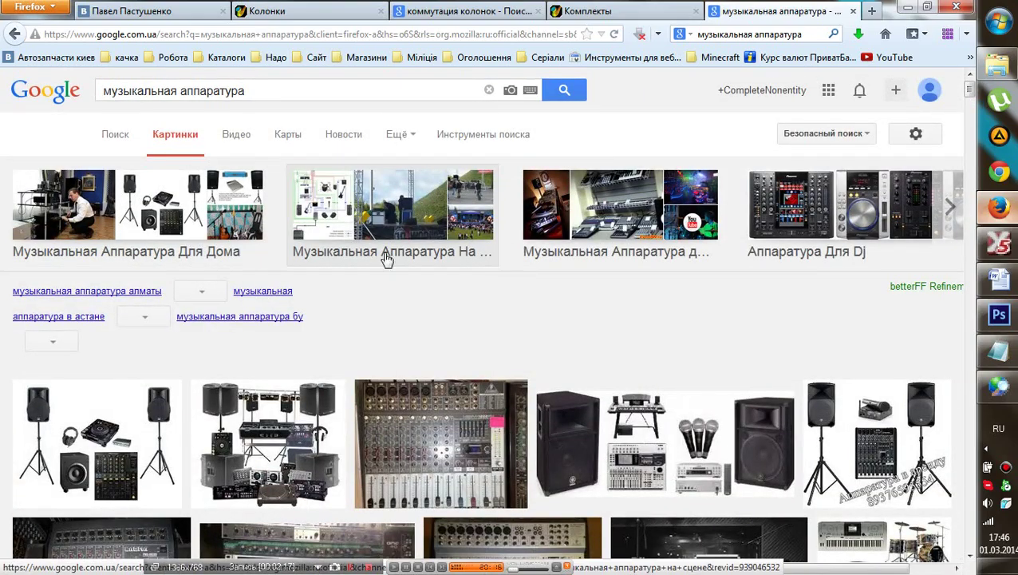
- Open the full set of images for the related search "Музыкальная Аппаратура для Клуба" and look through the pictures
left_click(594, 251)
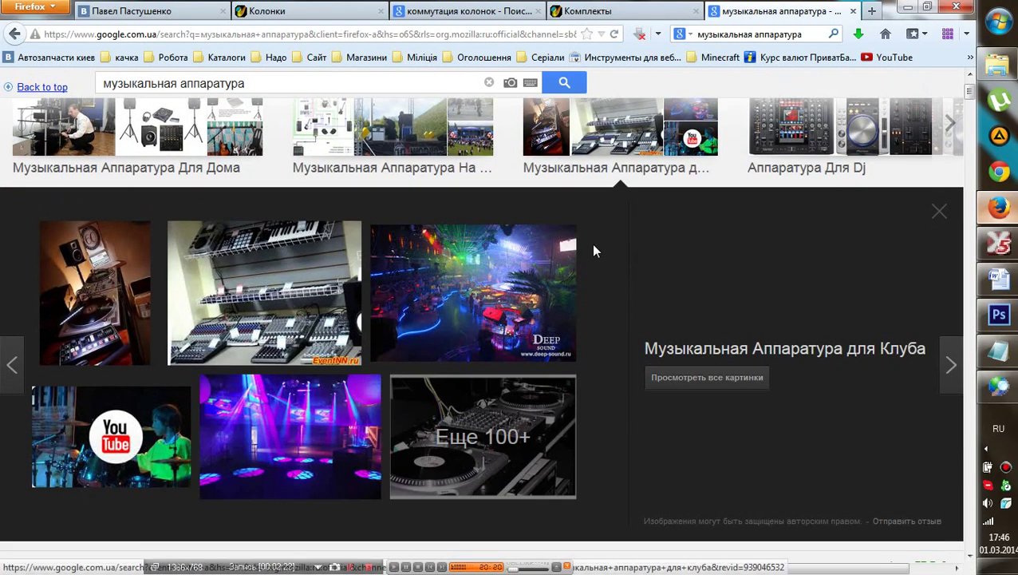
left_click(824, 355)
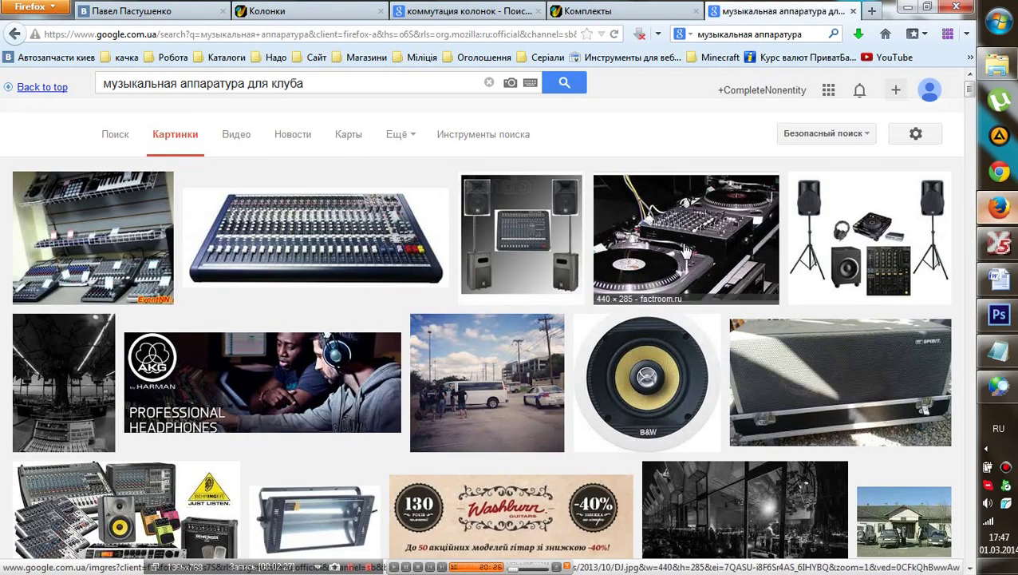
scroll(847, 349, "down", 4)
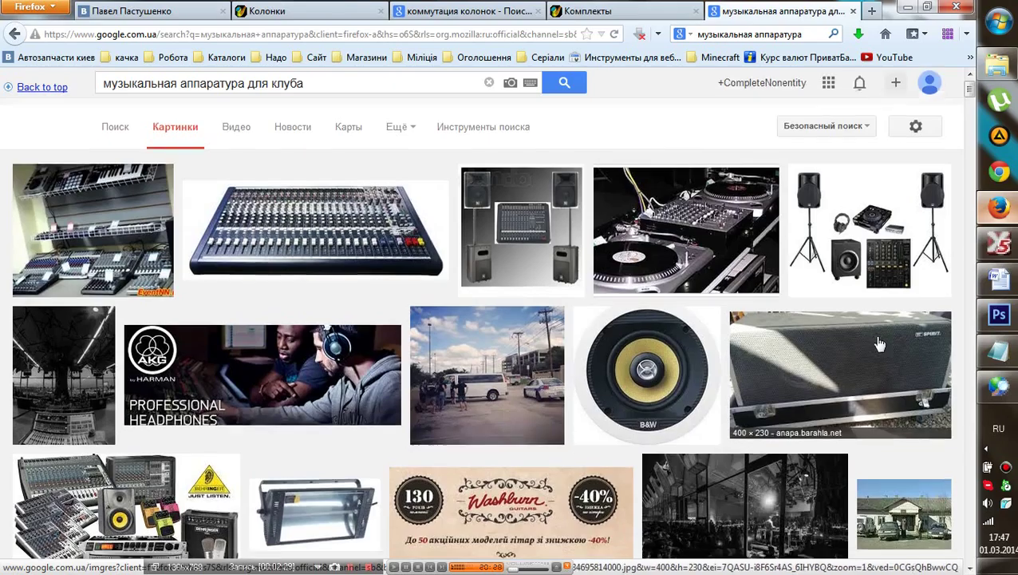
scroll(848, 348, "down", 6)
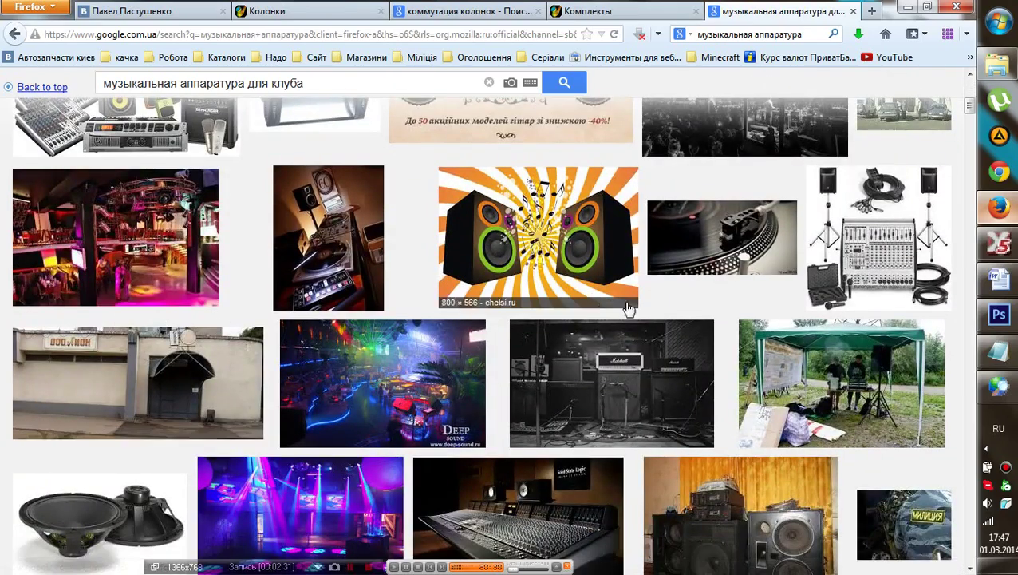
scroll(720, 342, "down", 8)
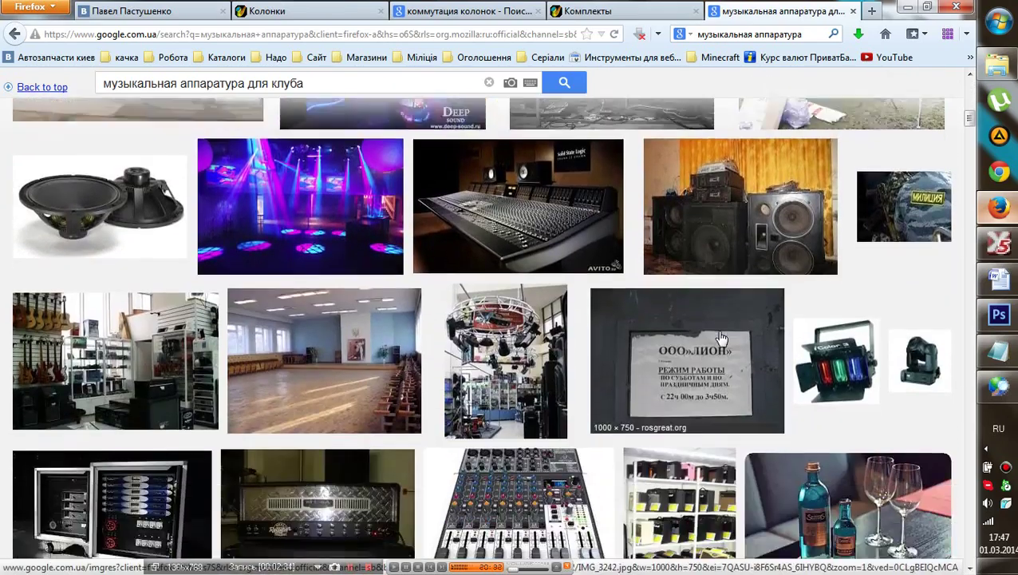
scroll(734, 361, "down", 5)
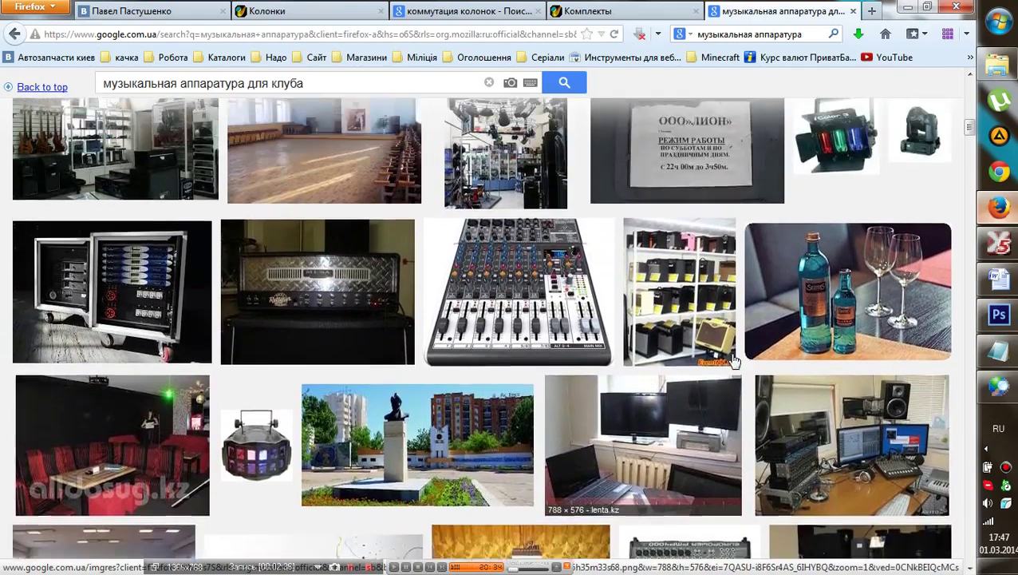
scroll(734, 362, "up", 2)
- Switch to WebSite X5 and open the slideshow object on the Комплекты page for editing
key("alt+Tab")
left_click(319, 199)
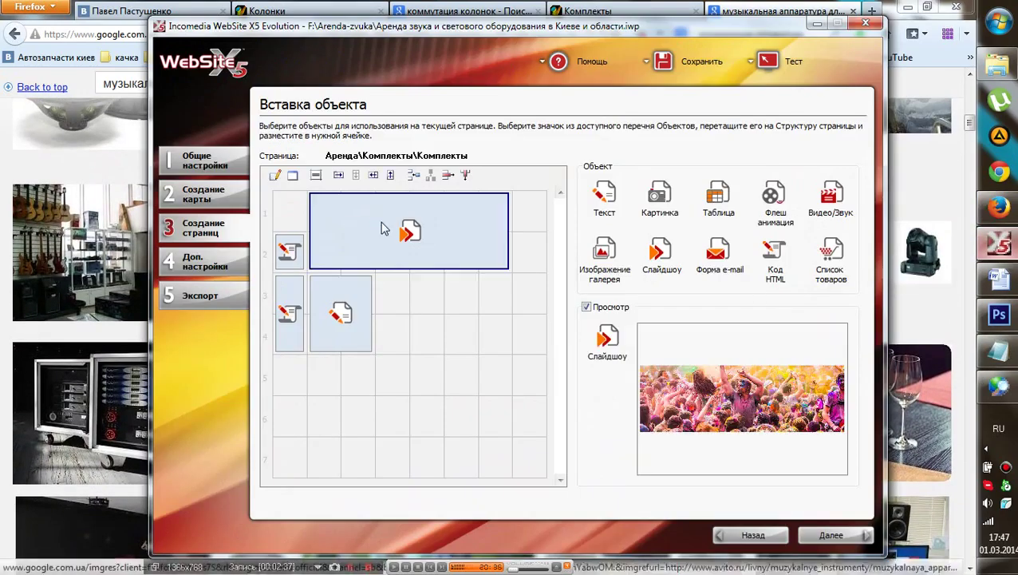
left_click(274, 175)
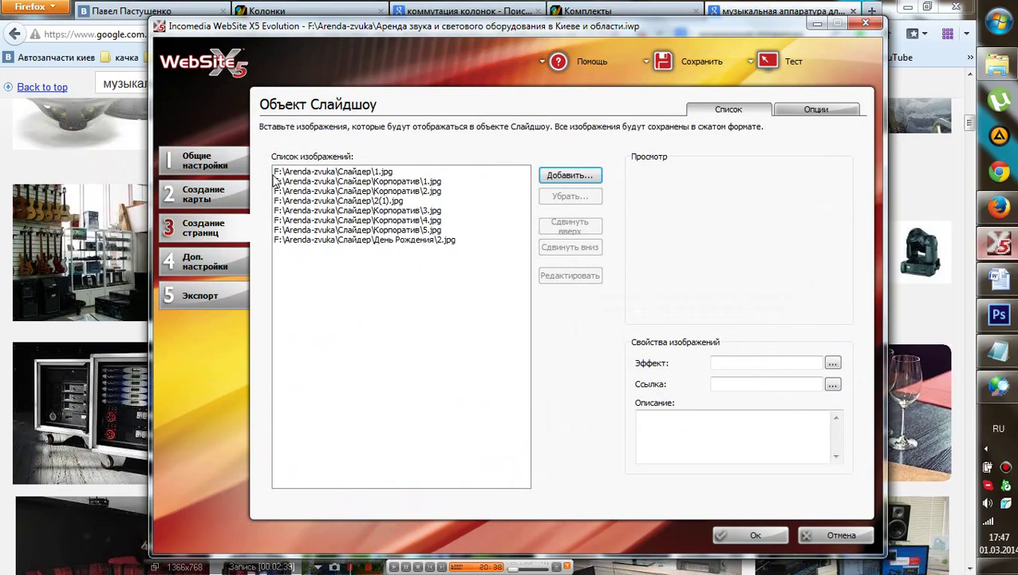
- Remove День Рождения\2.jpg, Корпоратив\4.jpg and Корпоратив\3.jpg from the slideshow's image list
left_click(432, 241)
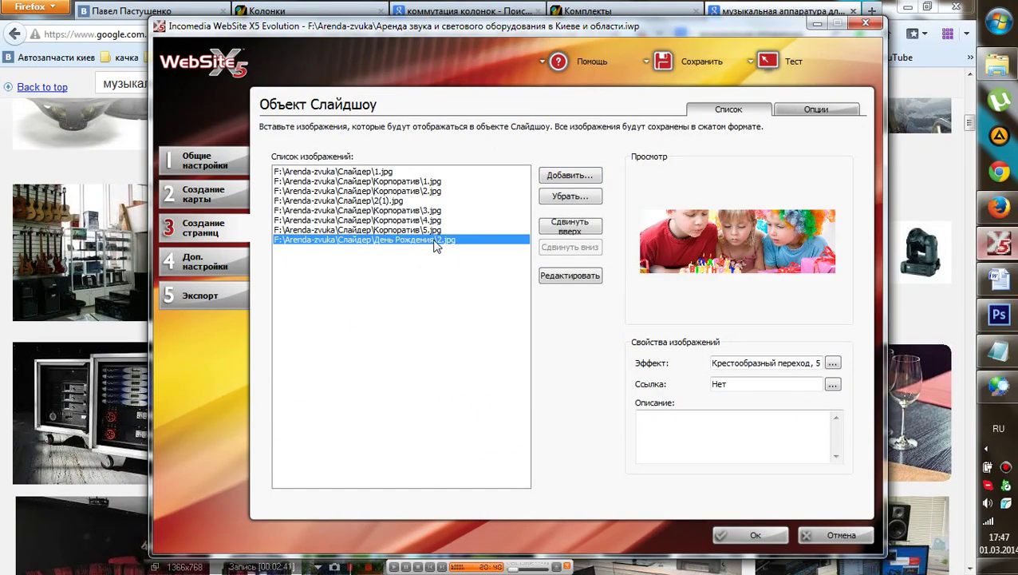
left_click(572, 201)
left_click(418, 232)
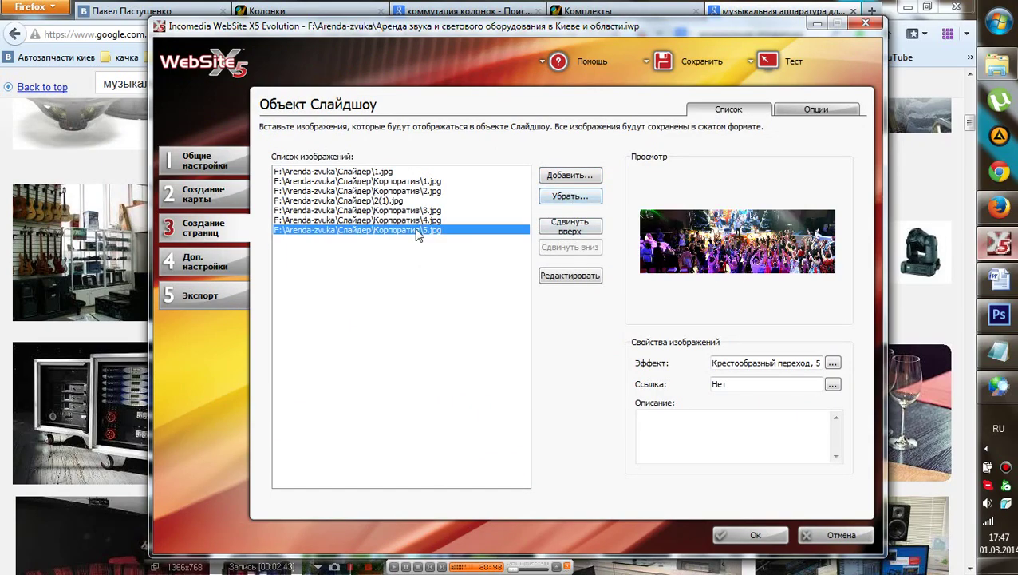
left_click(433, 221)
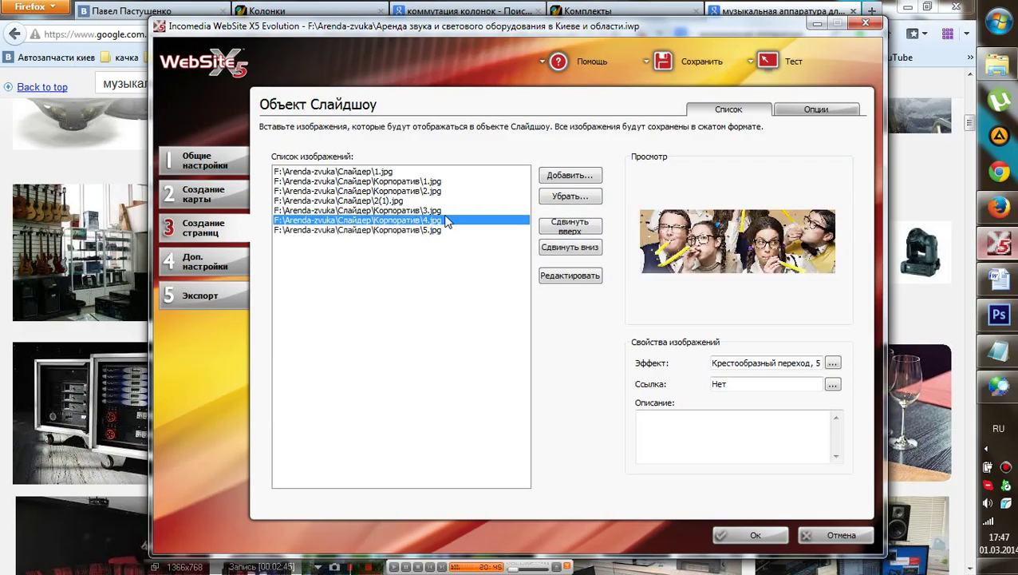
left_click(569, 195)
left_click(439, 218)
left_click(438, 211)
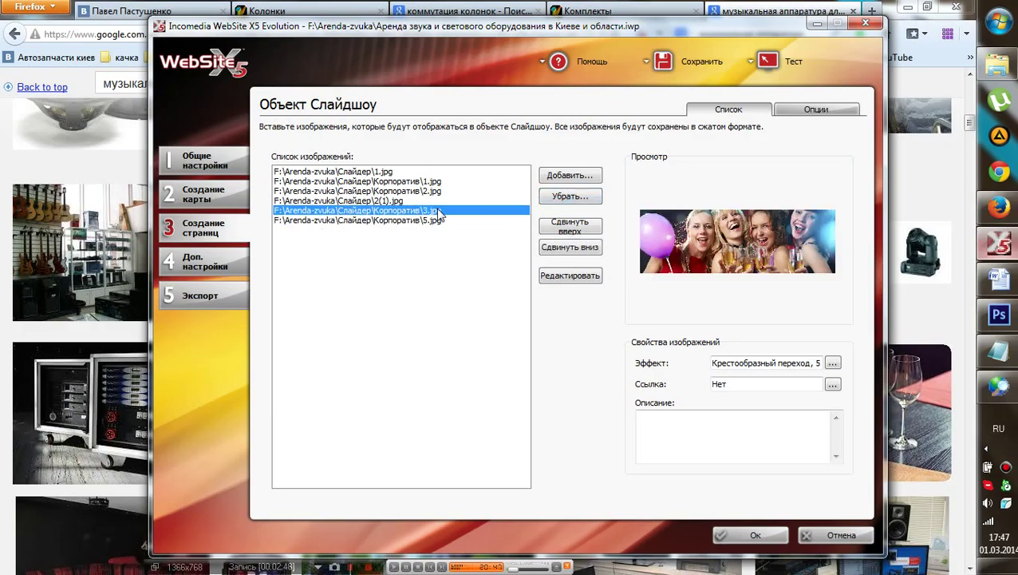
left_click(572, 195)
- Remove Слайдер\2(1).jpg, Корпоратив\2.jpg and Корпоратив\1.jpg from the slideshow's image list
left_click(381, 204)
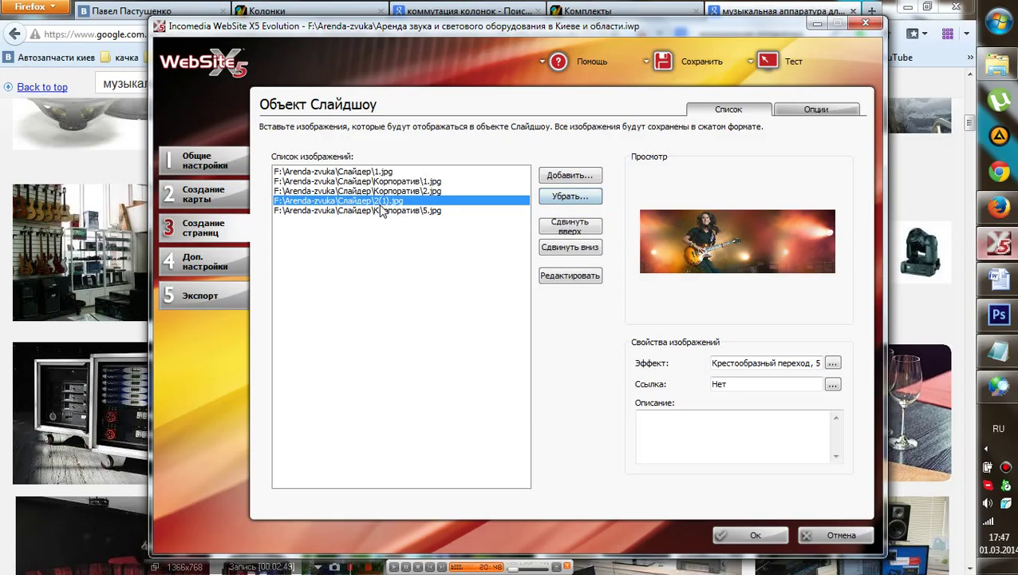
left_click(562, 200)
left_click(427, 192)
left_click(580, 196)
left_click(454, 181)
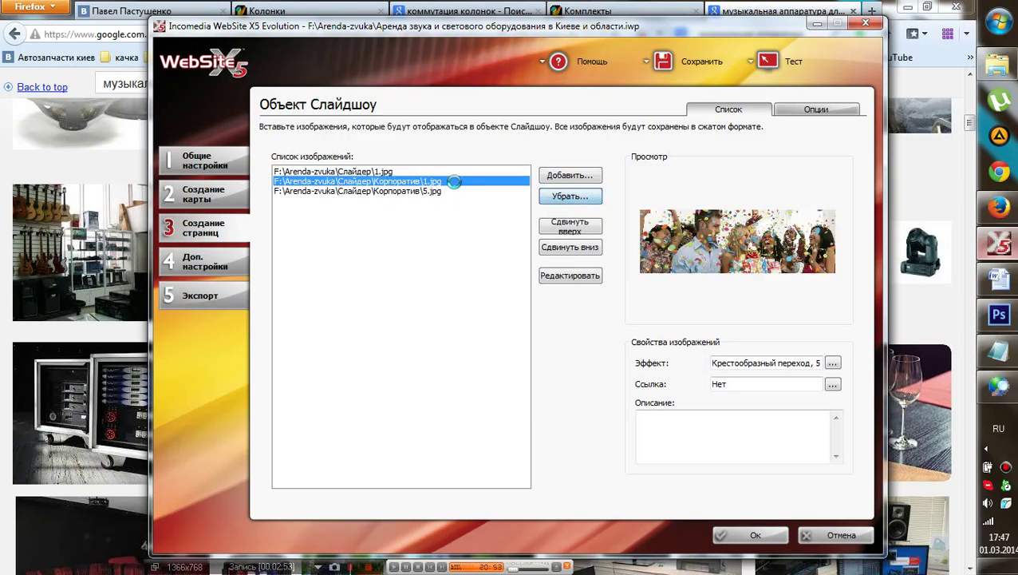
left_click(565, 198)
- Preview the slideshow images Слайдер\1.jpg and Корпоратив\5.jpg to compare them
left_click(435, 182)
left_click(425, 172)
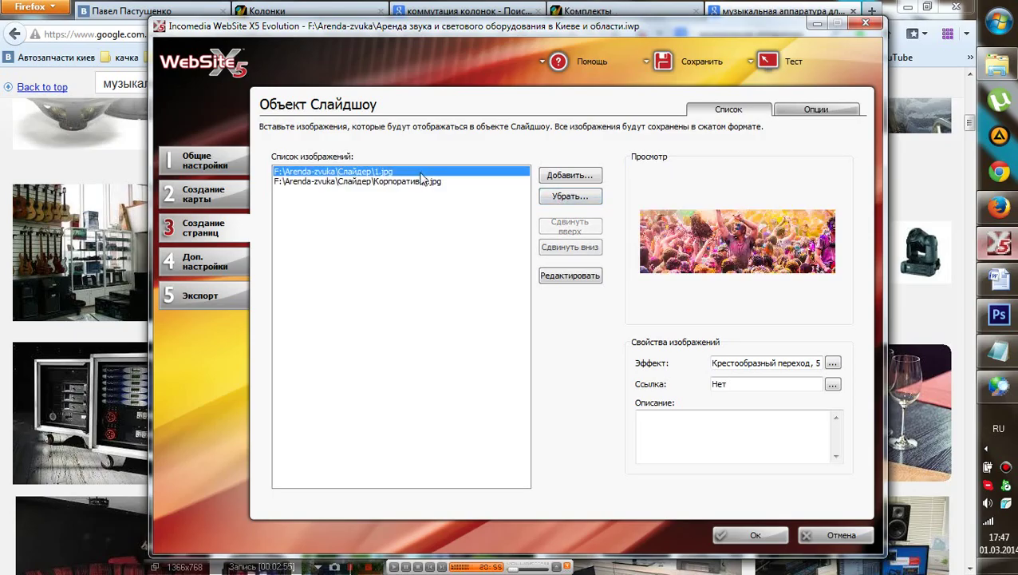
left_click(481, 183)
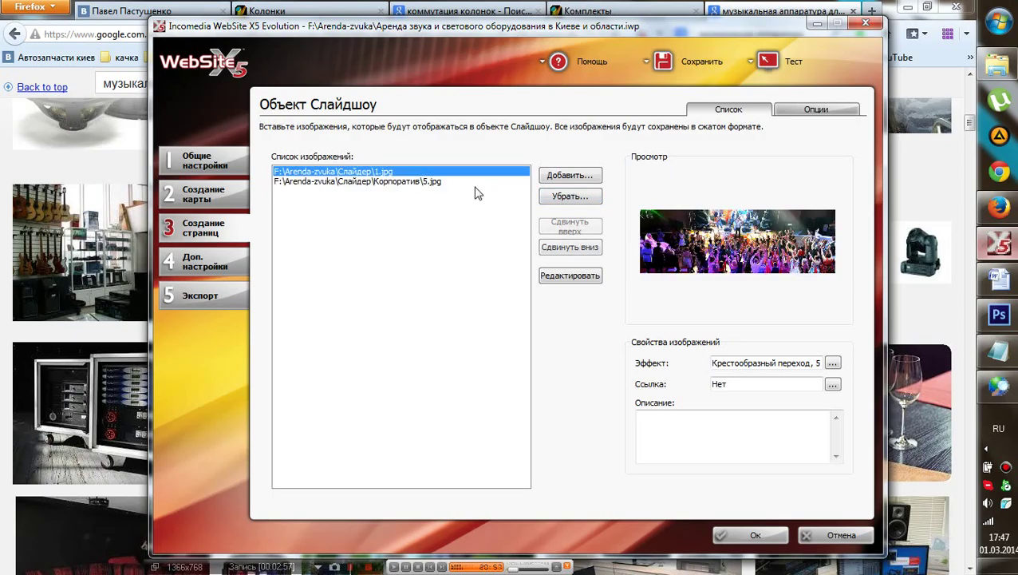
left_click(426, 173)
left_click(419, 183)
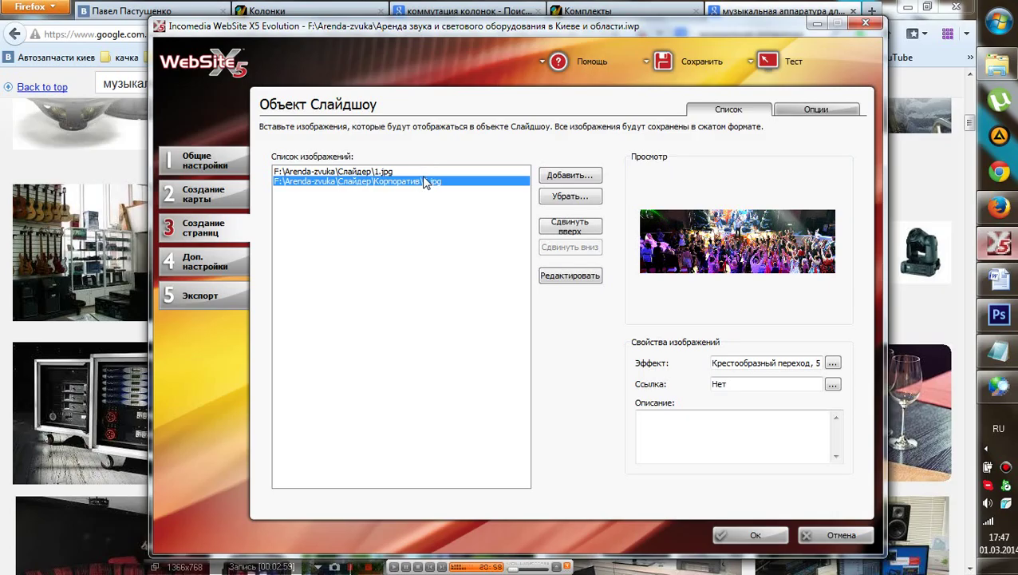
left_click(409, 173)
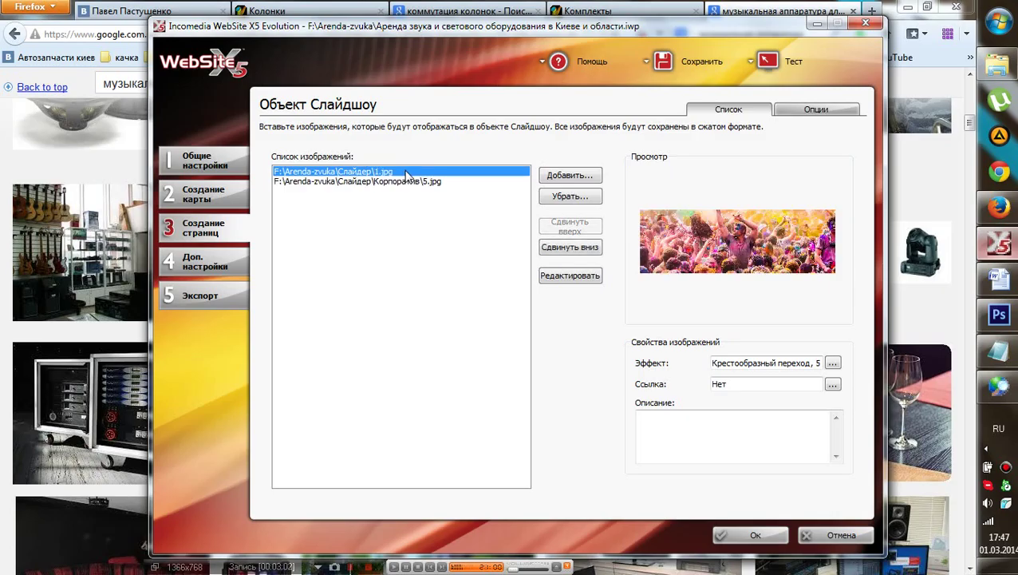
- Add the image 6.jpg from the Слайдер\Drums folder to the slideshow's image list
left_click(570, 177)
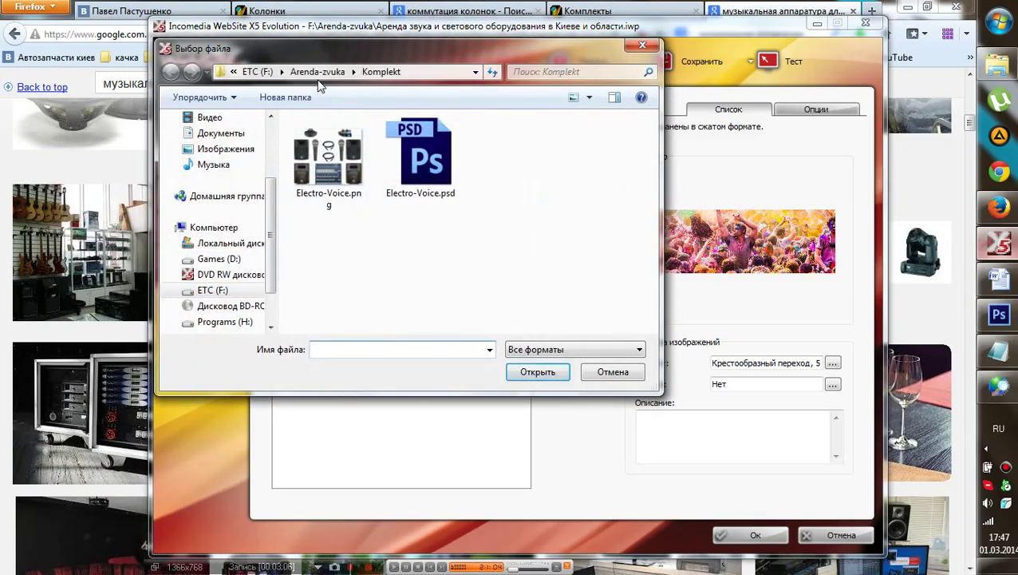
left_click(317, 74)
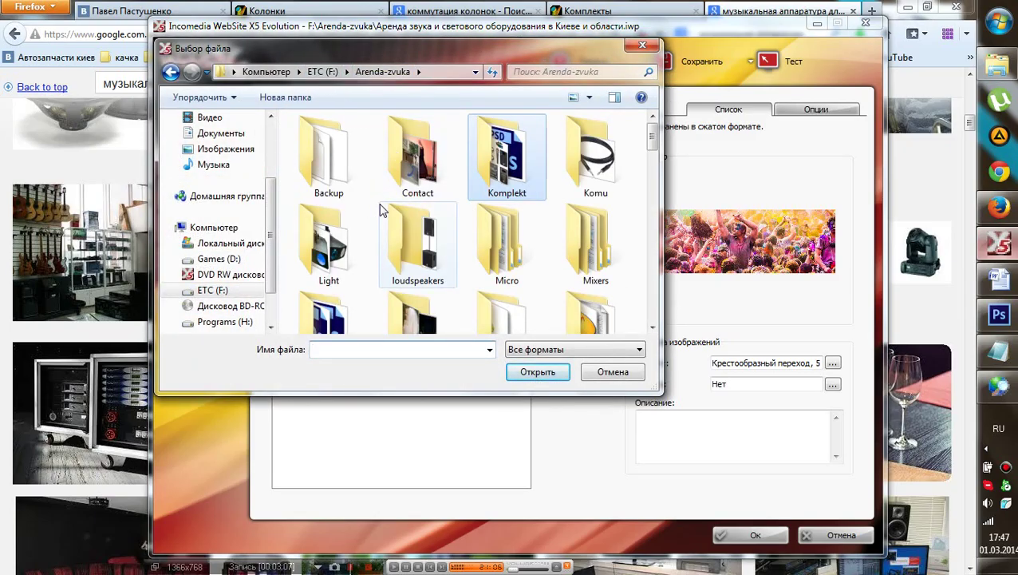
left_click(456, 255)
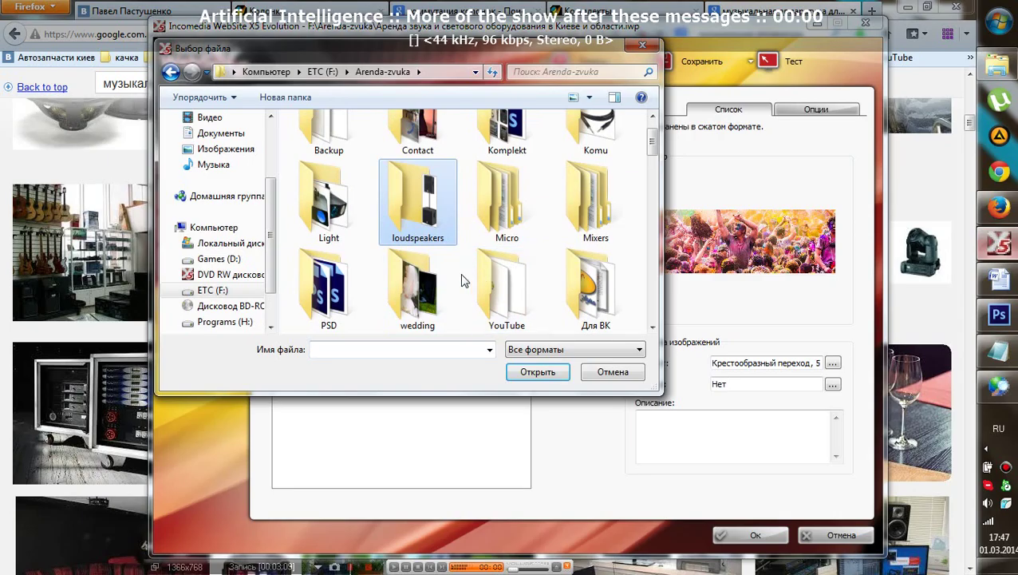
scroll(461, 281, "down", 2)
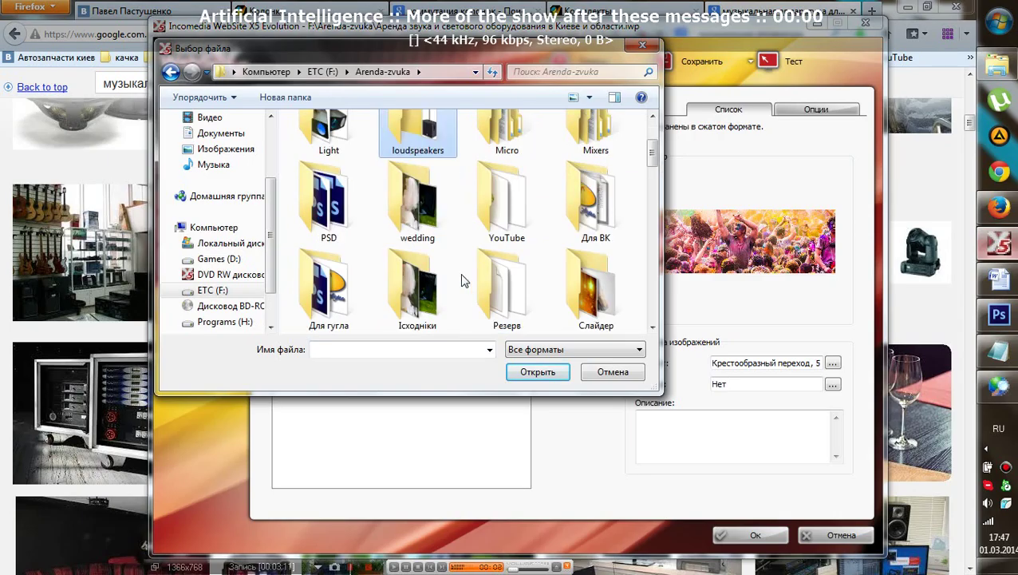
scroll(595, 291, "down", 5)
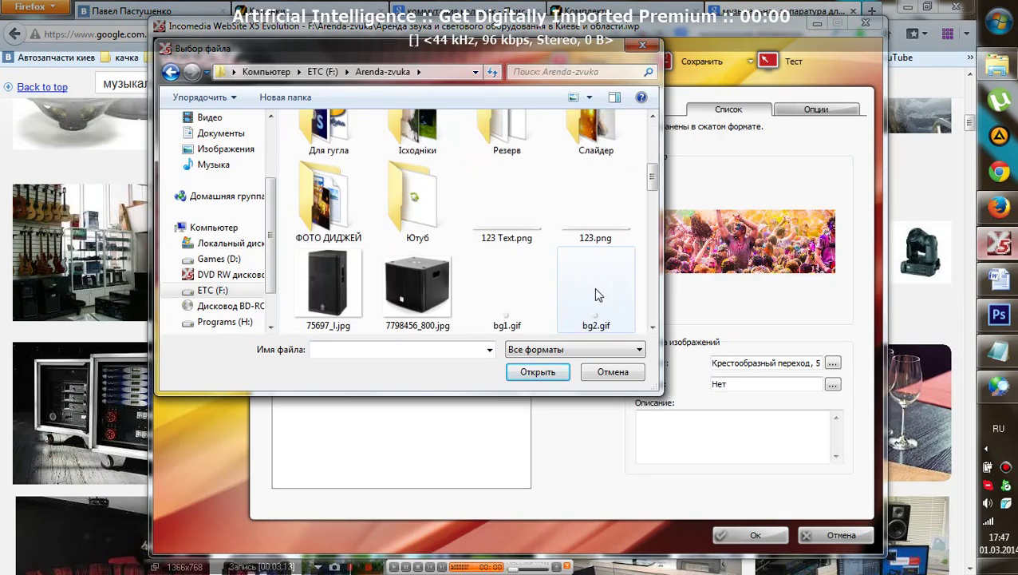
scroll(595, 296, "down", 10)
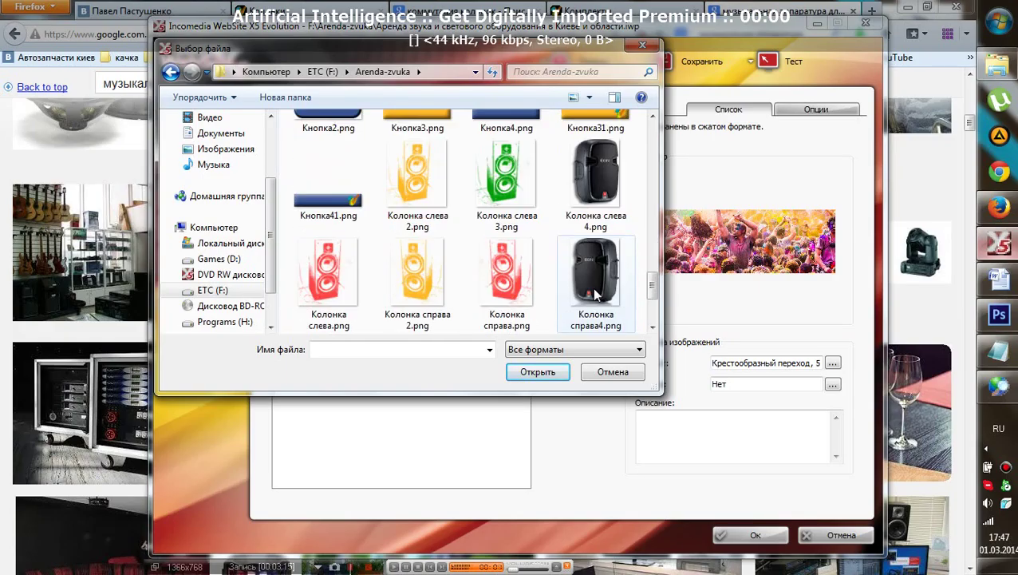
scroll(594, 295, "up", 15)
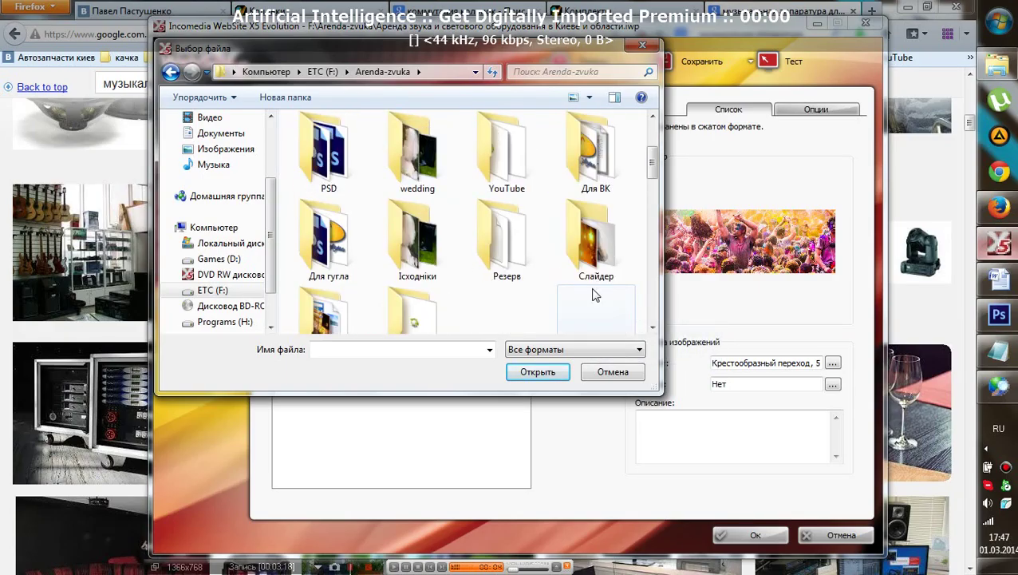
double_click(604, 252)
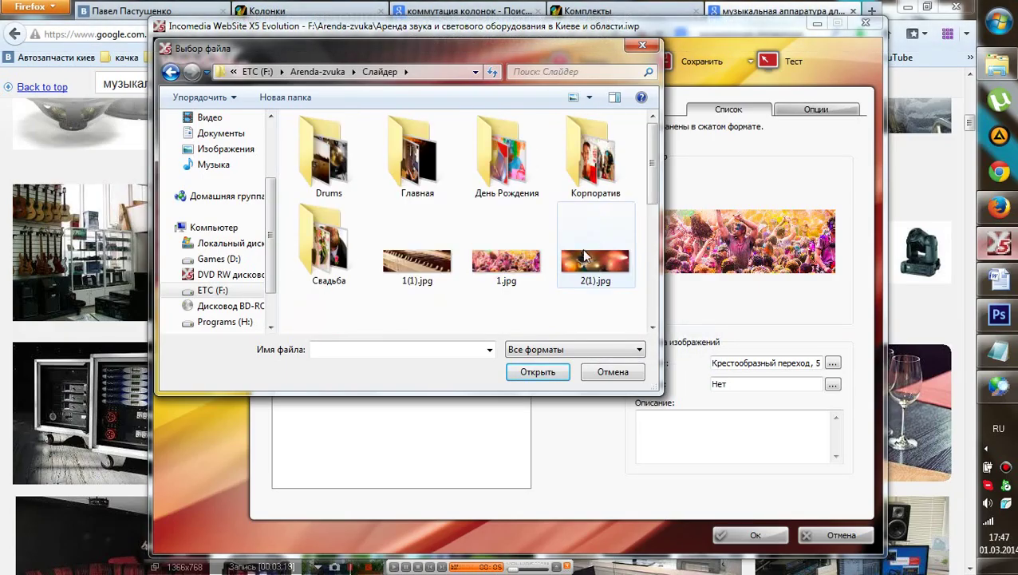
double_click(325, 150)
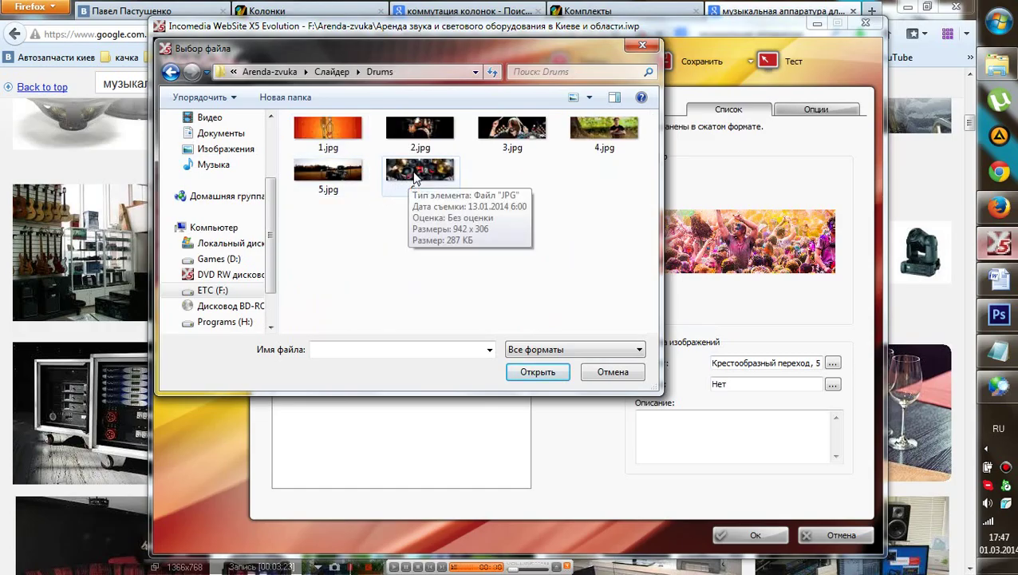
left_click(441, 180)
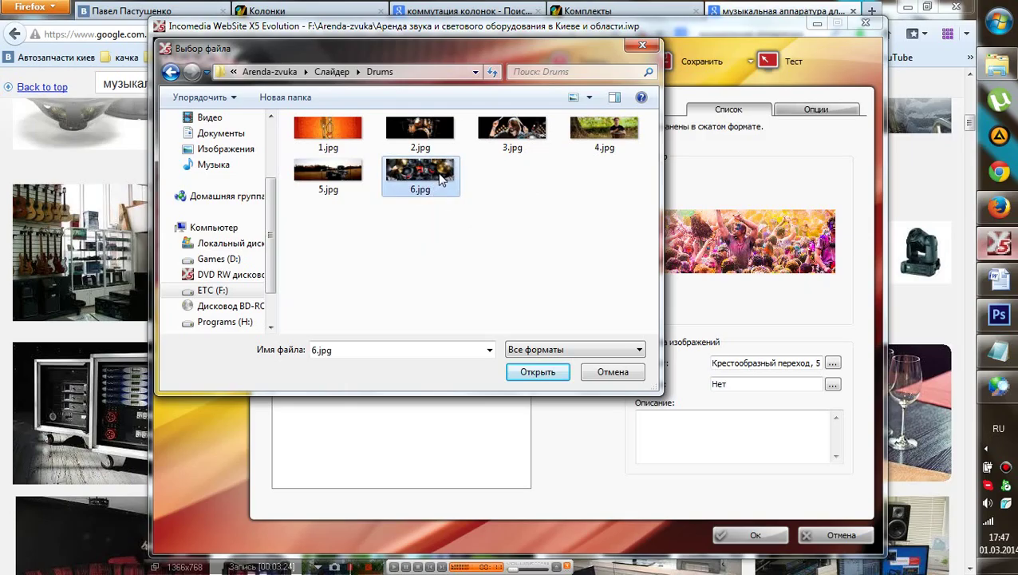
left_click(545, 375)
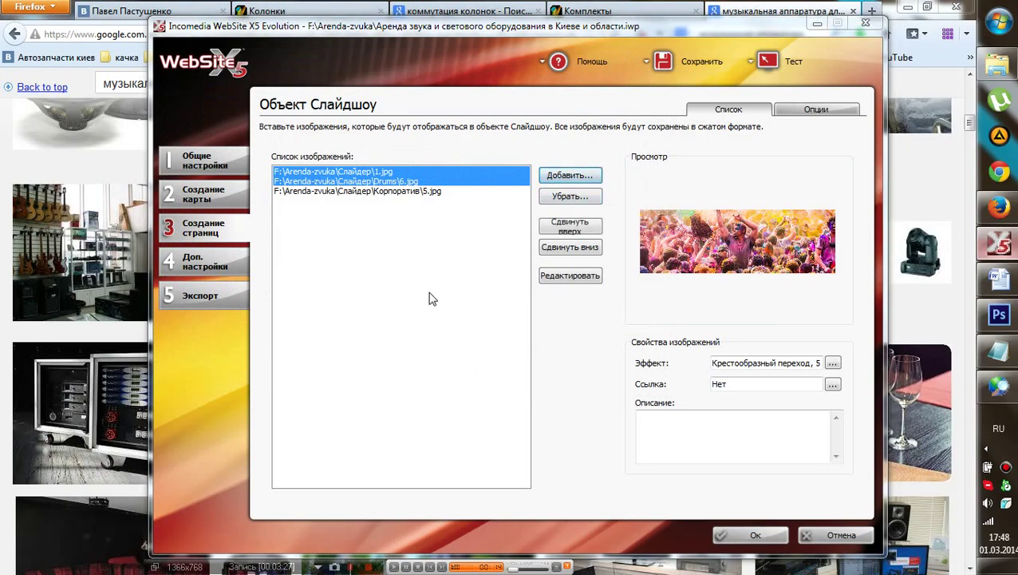
- Add 1.jpg, 8.jpg and 10.jpg from the Слайдер\Главная folder to the slideshow's image list
left_click(570, 174)
left_click(337, 72)
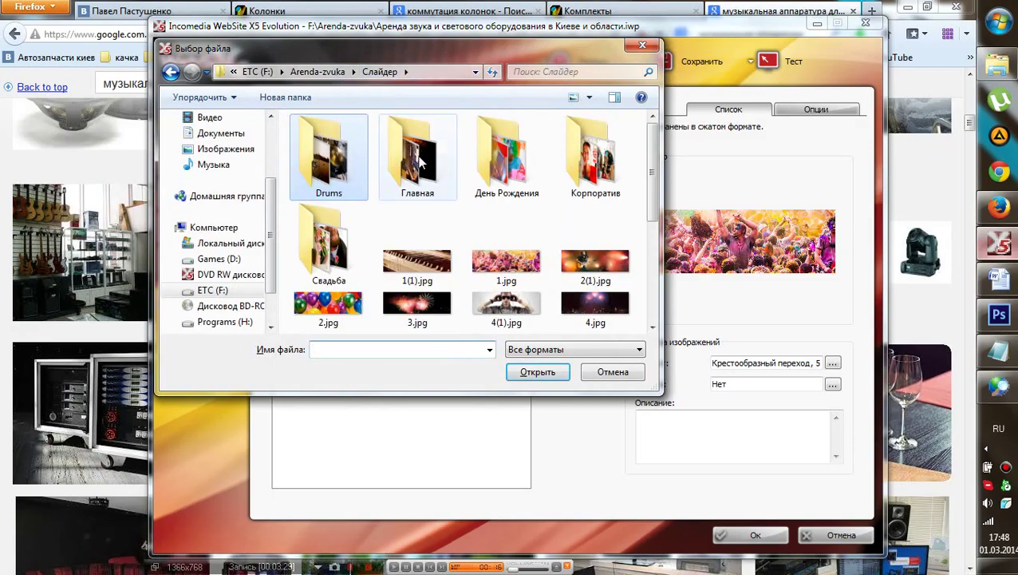
double_click(418, 152)
left_click(331, 135)
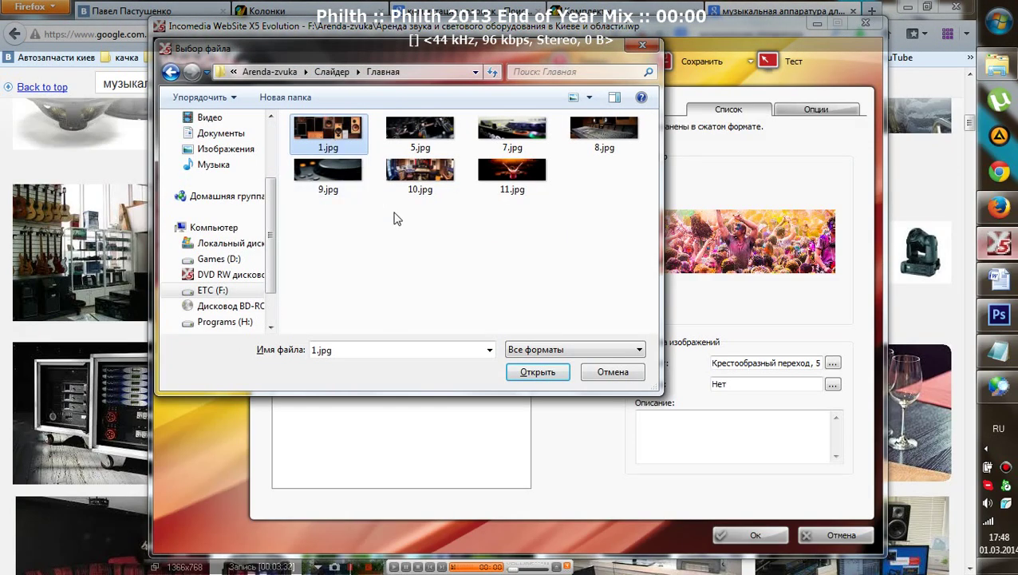
left_click(431, 188, "ctrl")
left_click(600, 140, "ctrl")
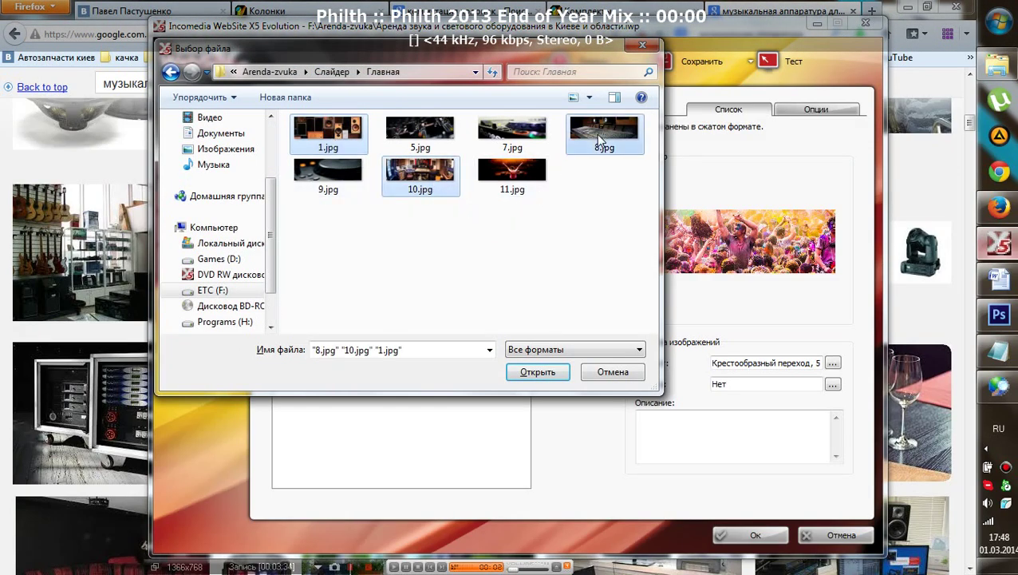
left_click(537, 371)
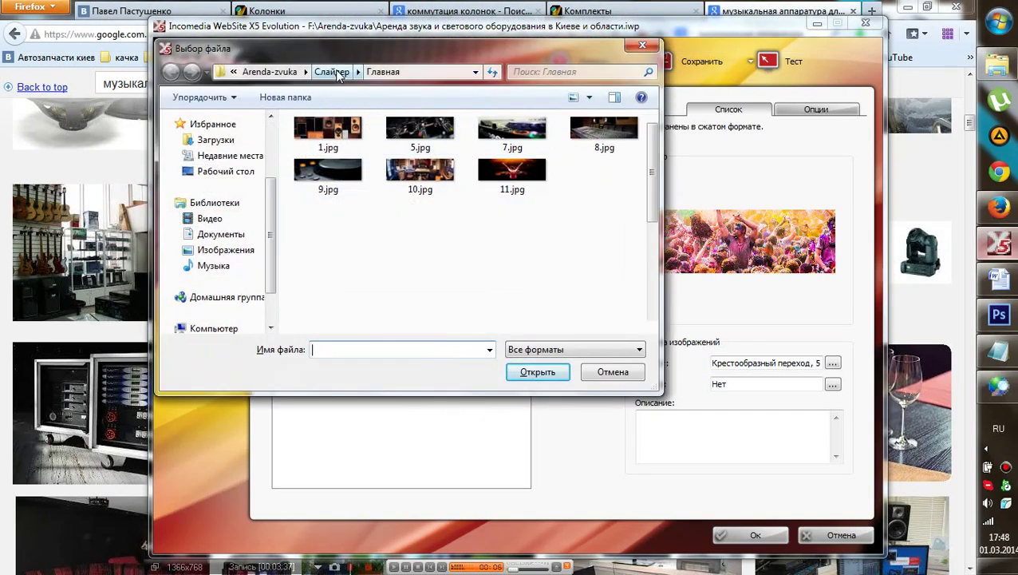
- Look through the День Рождения, Корпоратив and Свадьба folders for further slideshow images to add
left_click(339, 71)
double_click(533, 162)
left_click(333, 71)
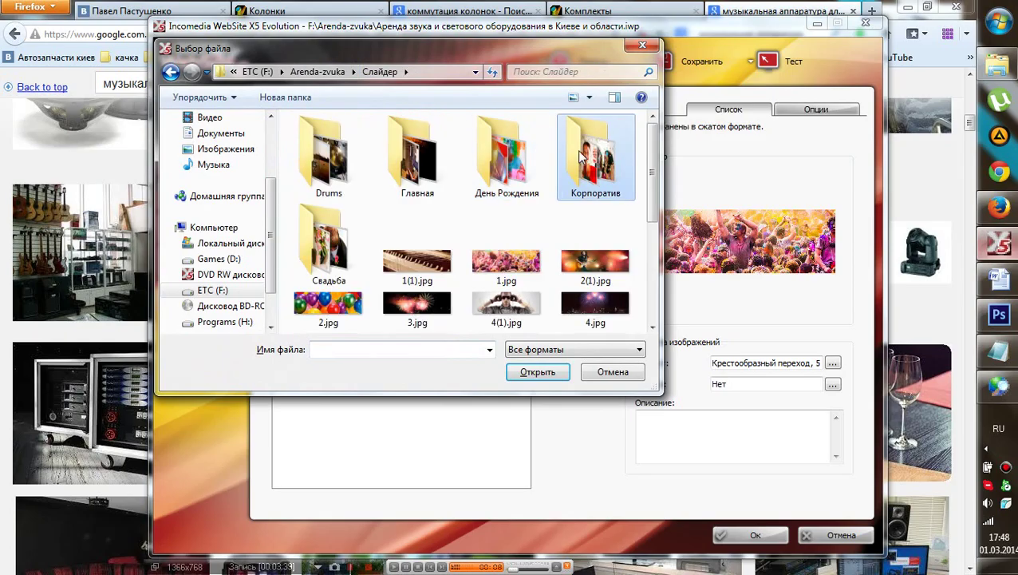
double_click(596, 159)
left_click(332, 71)
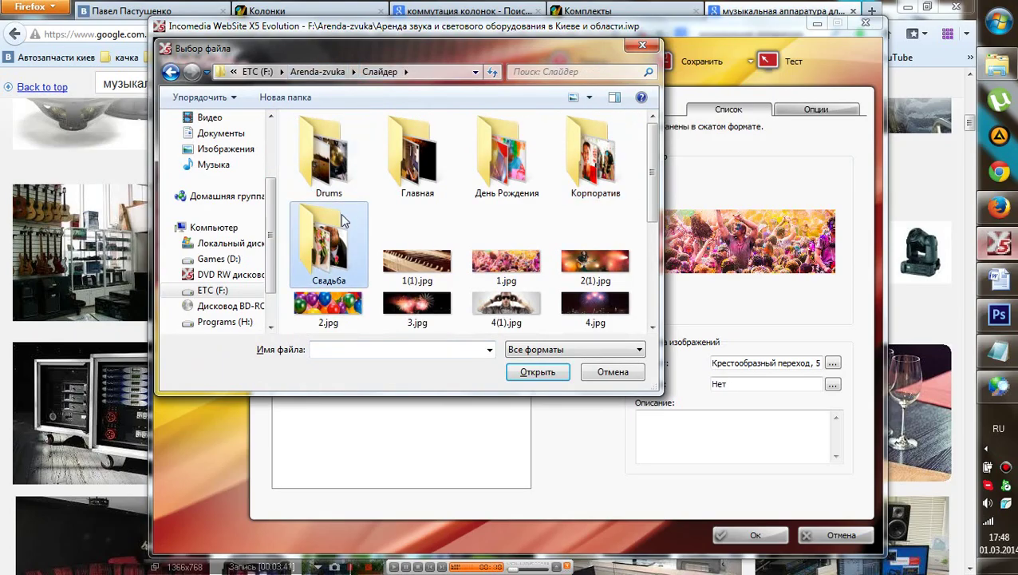
double_click(345, 221)
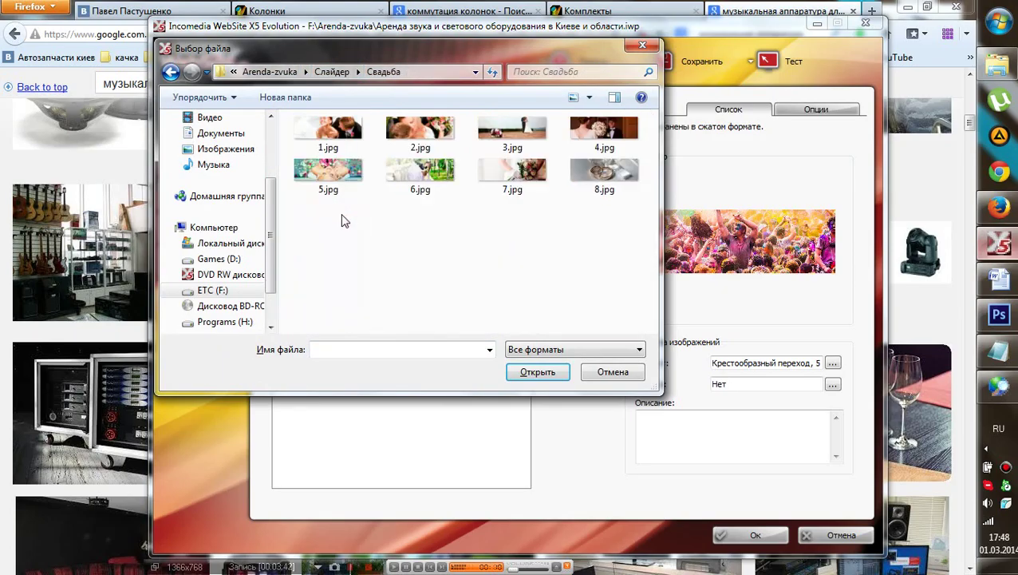
left_click(332, 71)
- Add 4(1).jpg and Куда то.jpg from the Слайдер folder to the slideshow's image list
scroll(430, 186, "down", 2)
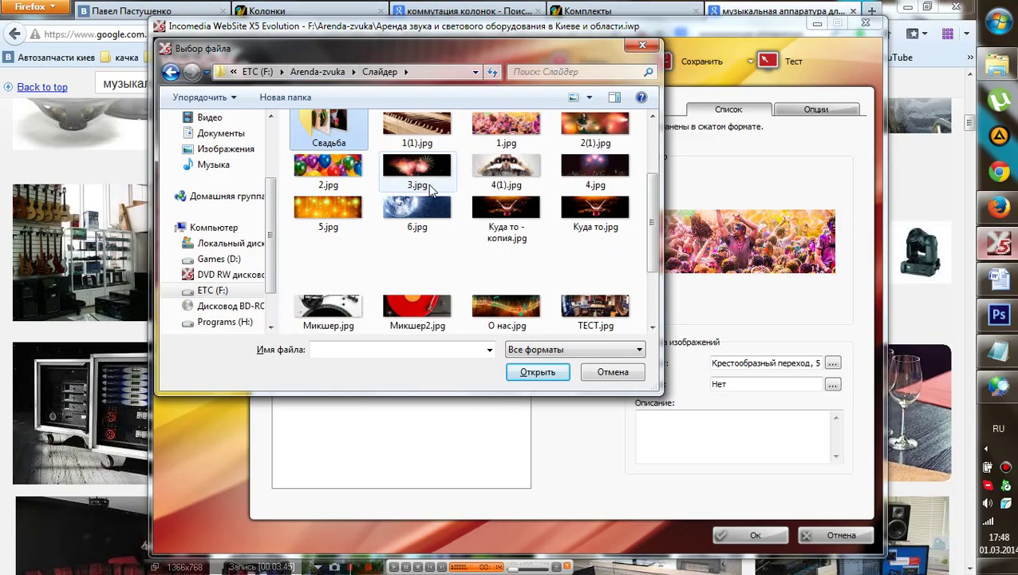
left_click(524, 179)
scroll(529, 231, "up", 2)
scroll(547, 271, "down", 3)
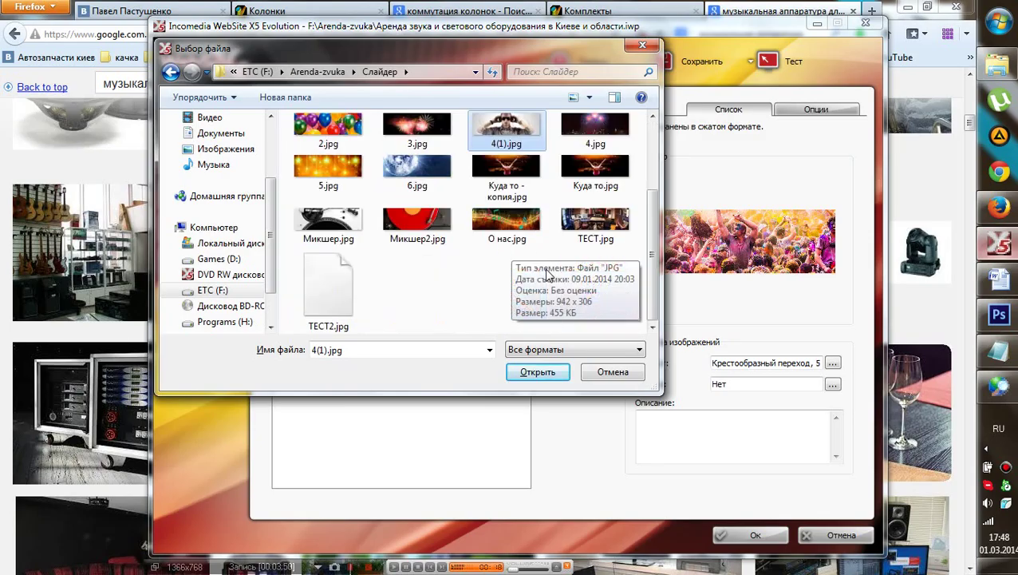
left_click(601, 179, "ctrl")
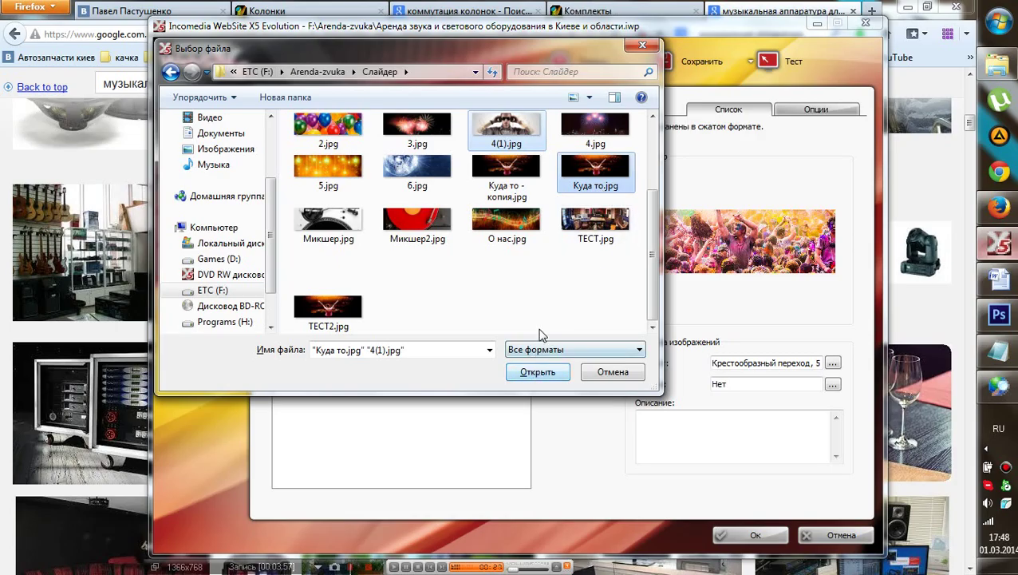
left_click(537, 372)
- Preview the slideshow images between Корпоратив\5.jpg and Главная\1.jpg, and check the Слайдер folder for more candidates without adding any
left_click(445, 241)
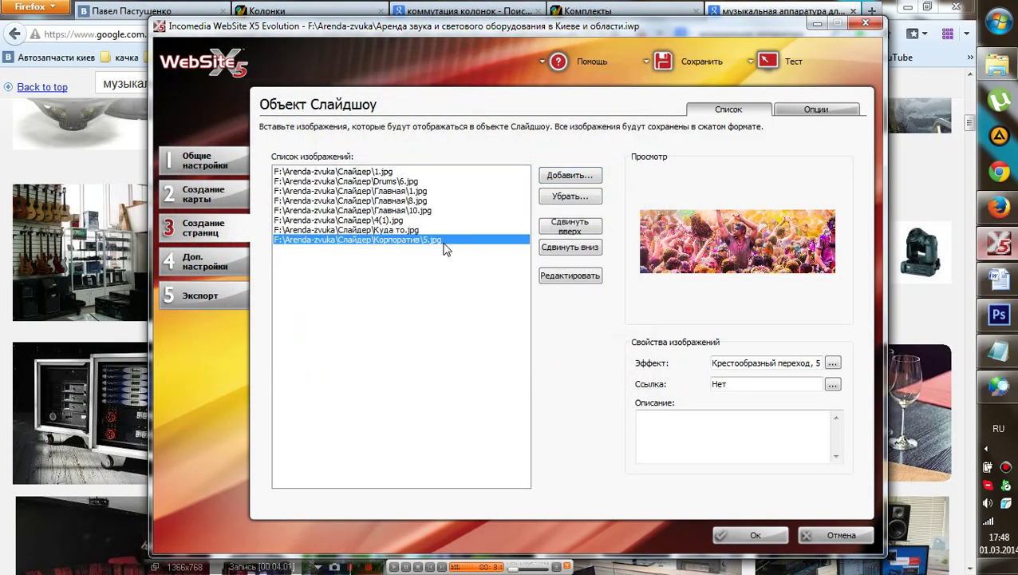
key("Up")
key("Up")
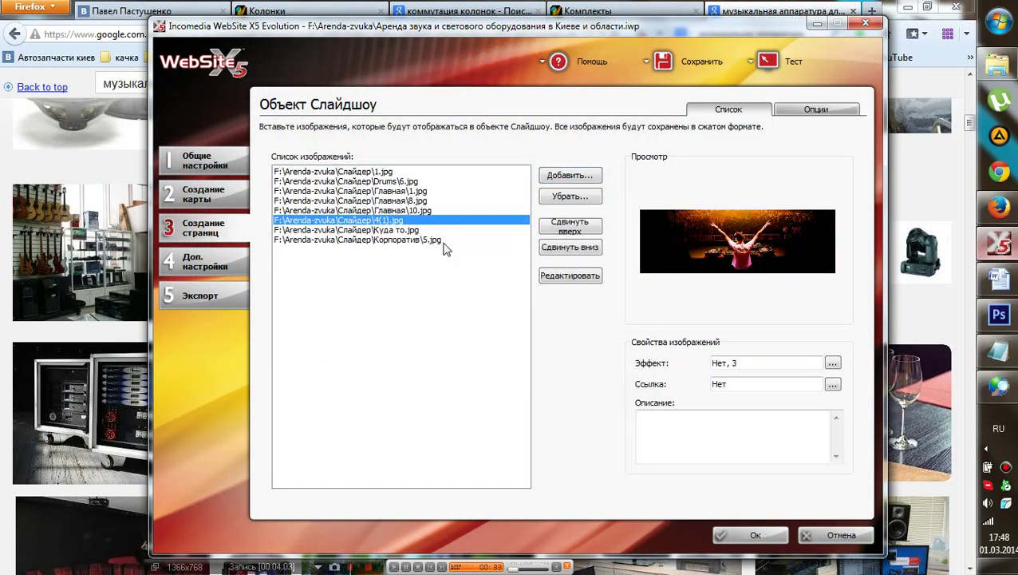
key("Down")
key("Up")
key("Up")
key("Up")
key("Up")
key("Up")
key("Up")
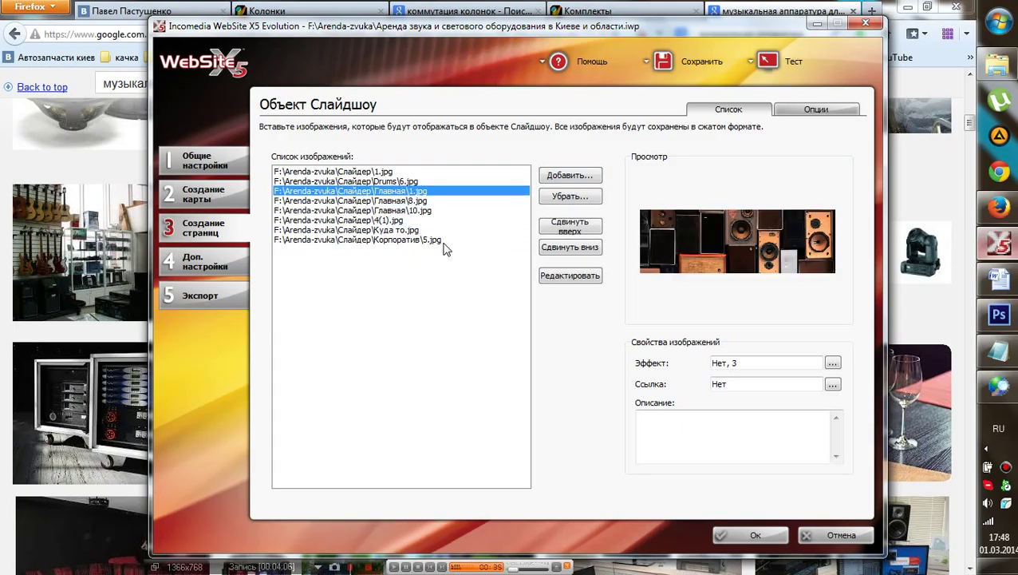
key("Down")
key("Down")
key("Down")
key("Down")
key("Down")
key("Down")
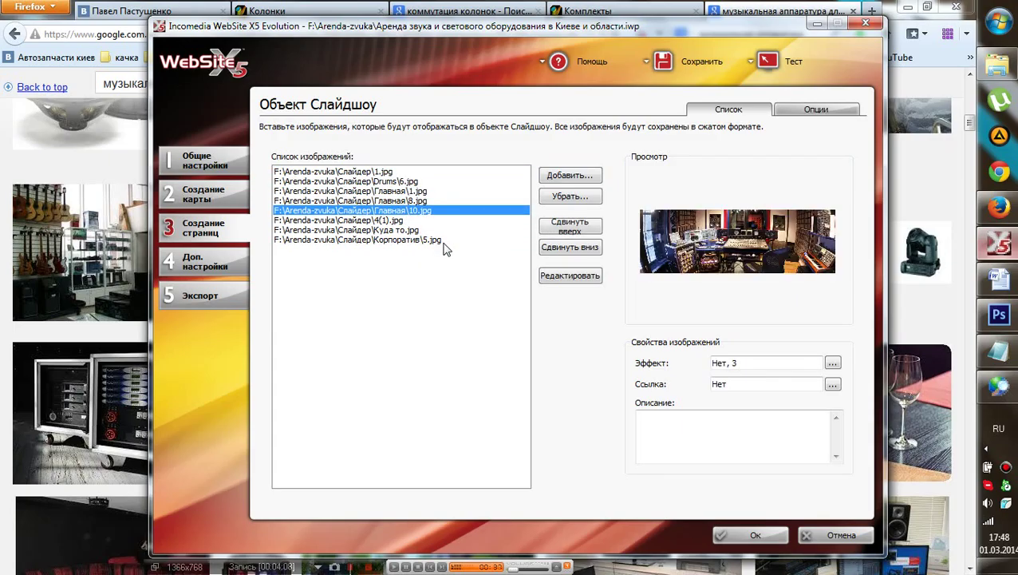
key("Up")
key("Up")
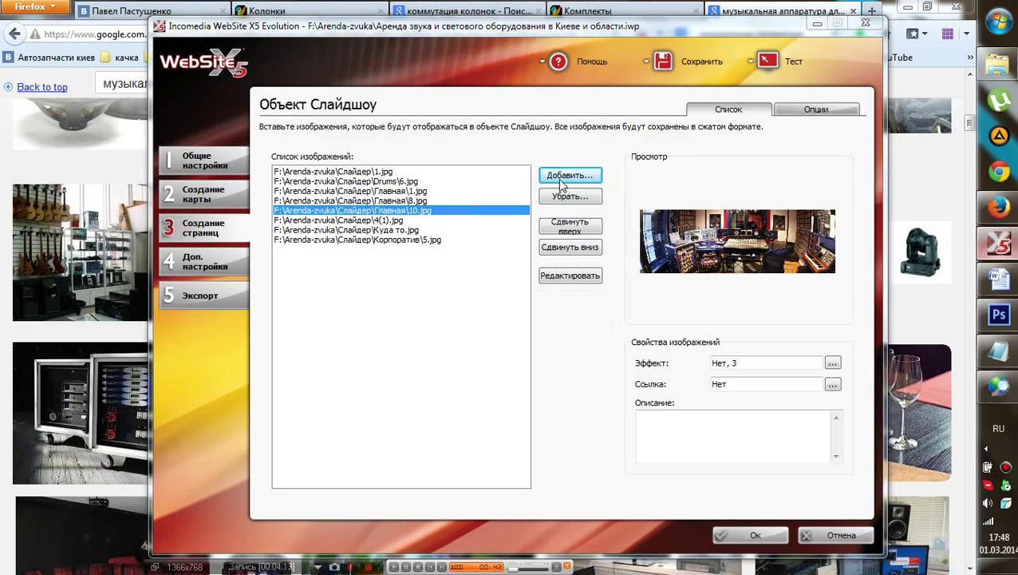
left_click(561, 176)
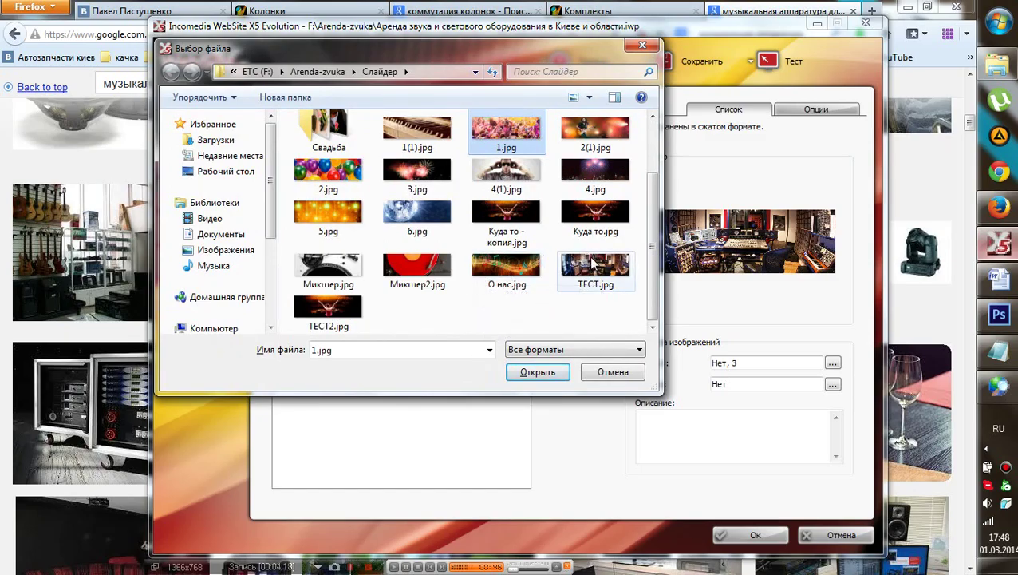
left_click(626, 379)
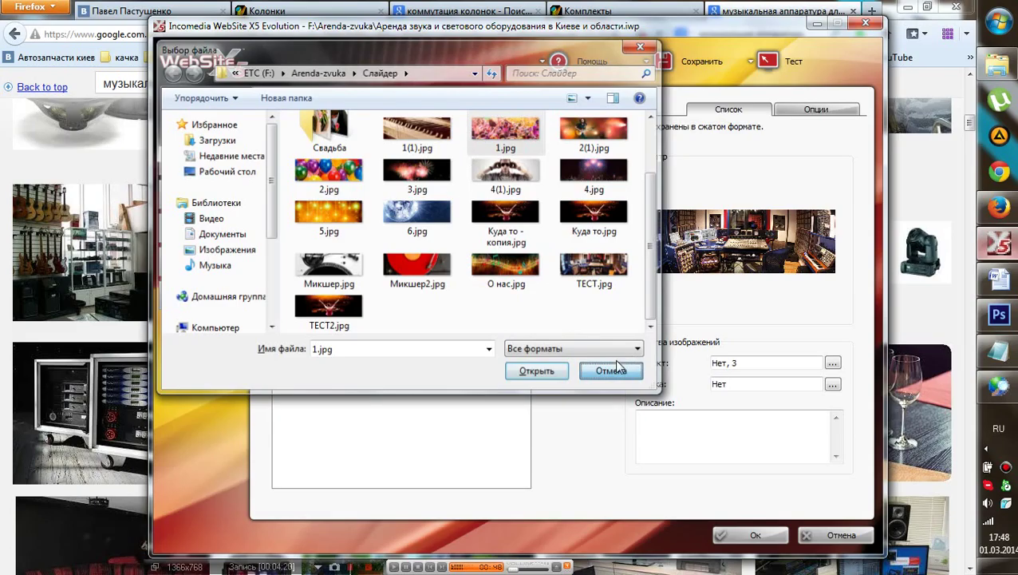
- Review the slideshow's images once more in order, starting from Слайдер\1.jpg
left_click(434, 172)
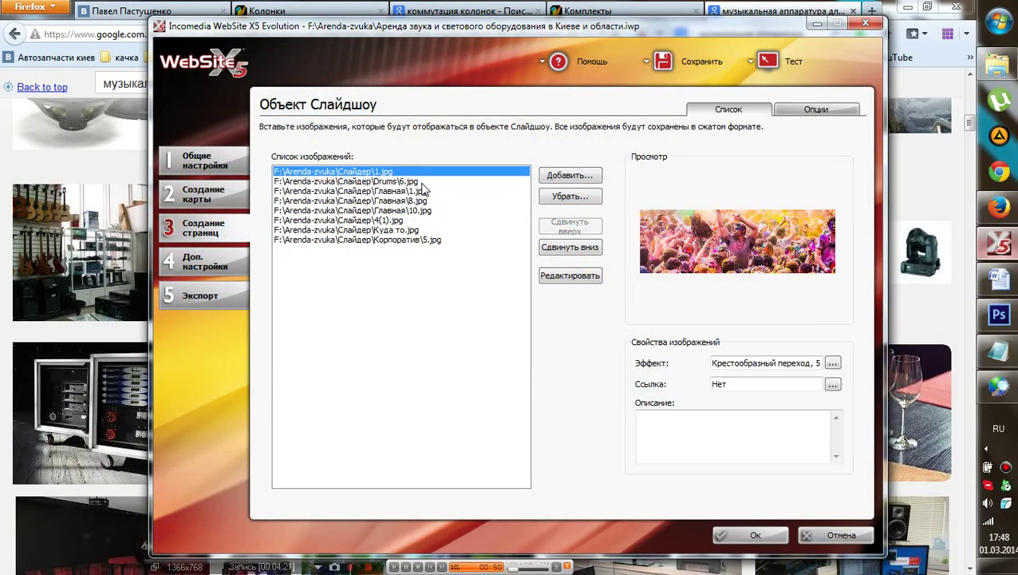
left_click(421, 181)
key("Up")
key("Down")
key("Down")
key("Down")
key("Down")
key("Down")
key("Down")
key("Down")
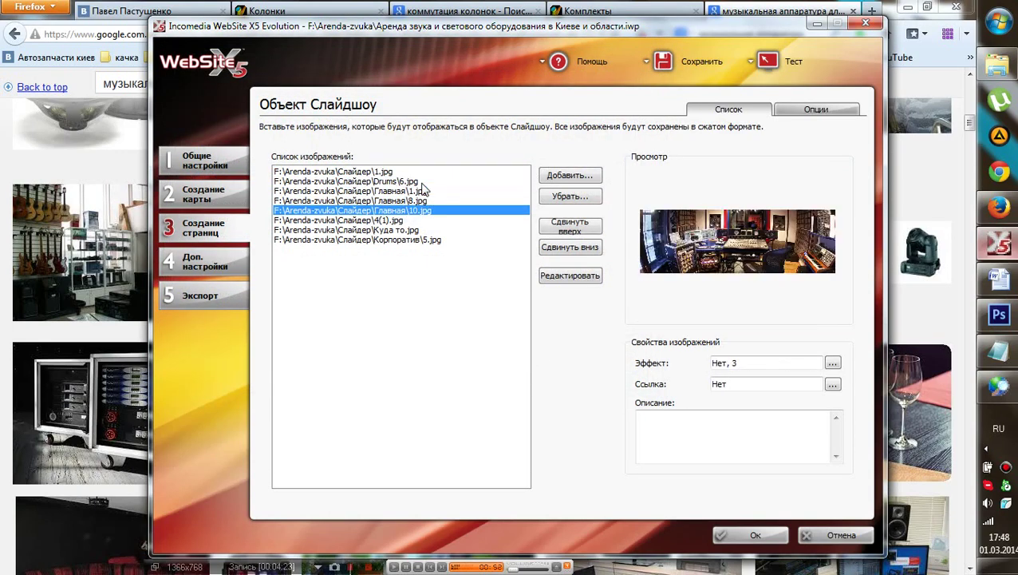
- Move Главная\8.jpg to the first position in the slideshow's image list
left_click(414, 169)
key("Down")
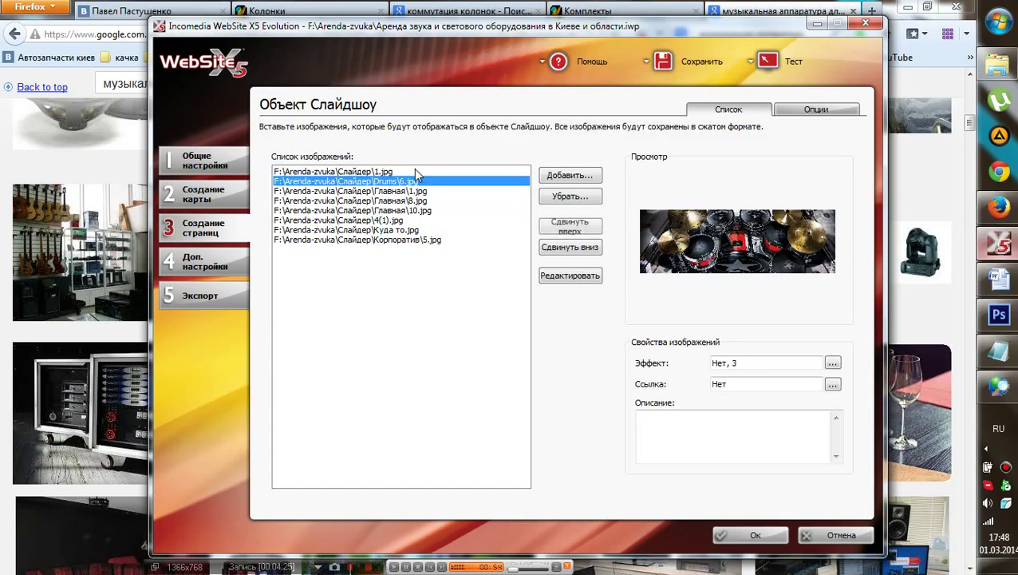
key("Down")
key("Down")
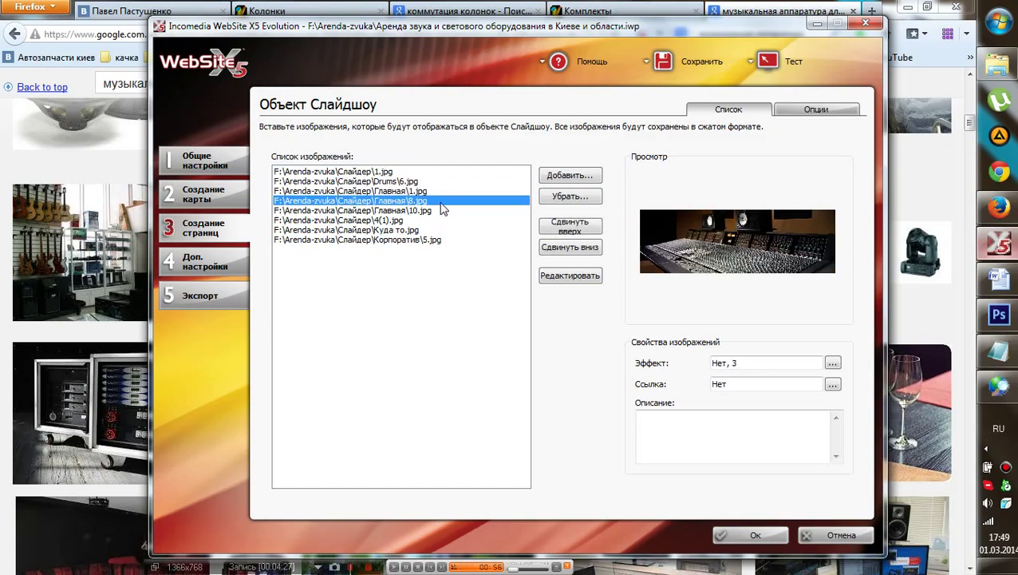
left_click(567, 224)
left_click(572, 227)
left_click(574, 229)
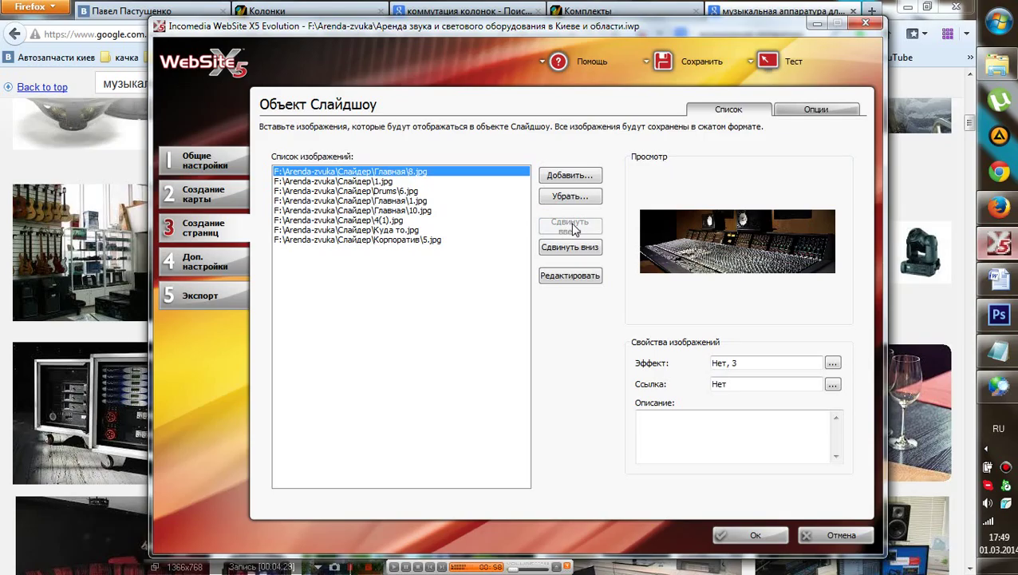
- Look through the slideshow images and move 4(1).jpg up to directly after Drums\6.jpg
key("Down")
key("Down")
key("Down")
key("Up")
key("Up")
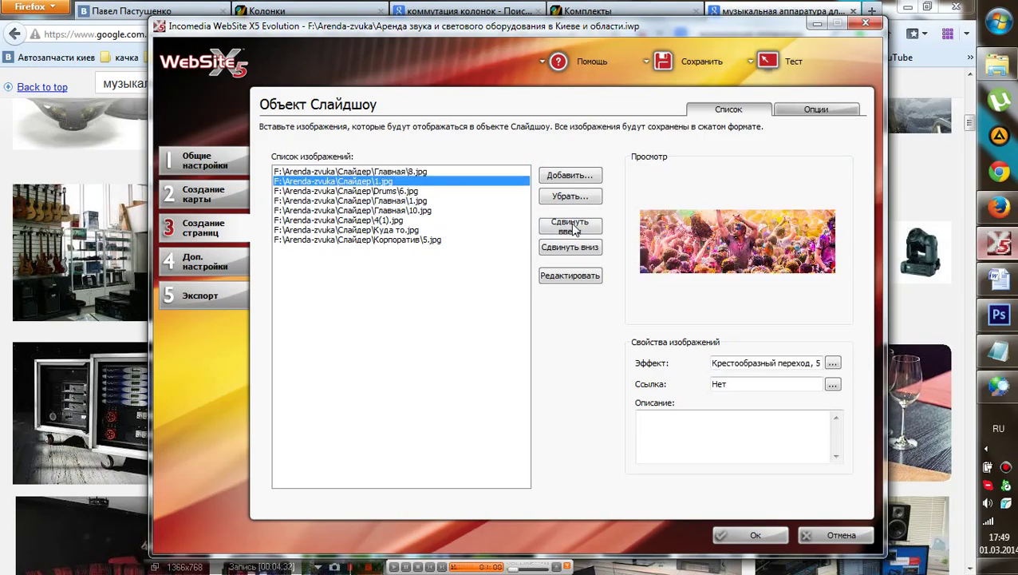
key("Down")
key("Down")
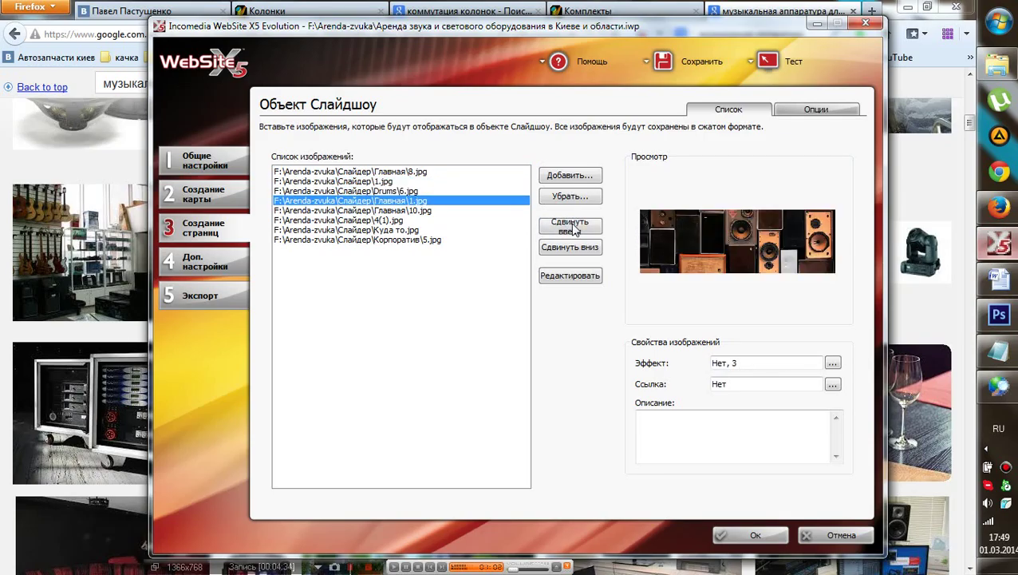
key("Down")
key("Down")
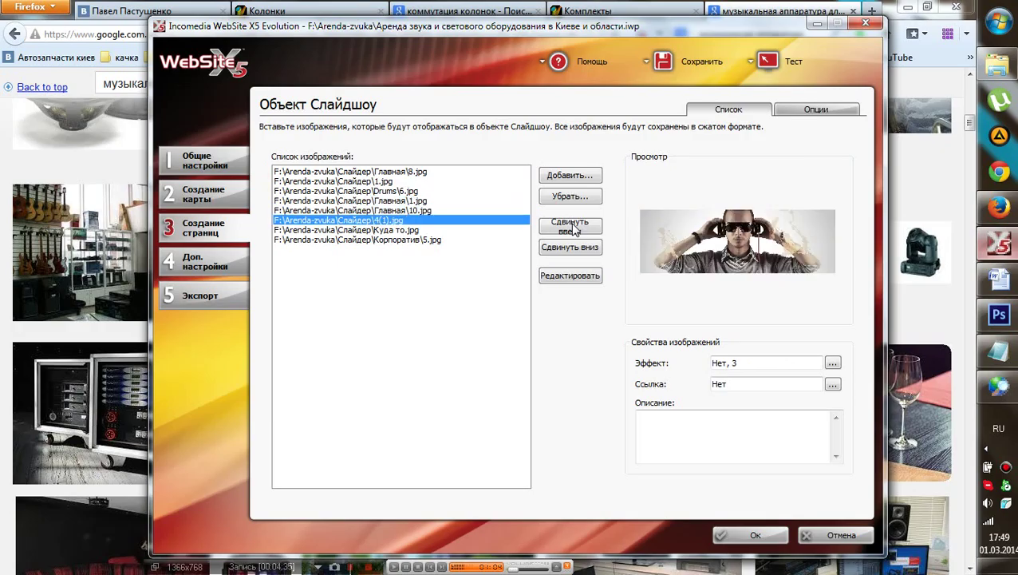
key("Down")
key("Up")
left_click(570, 226)
left_click(570, 226)
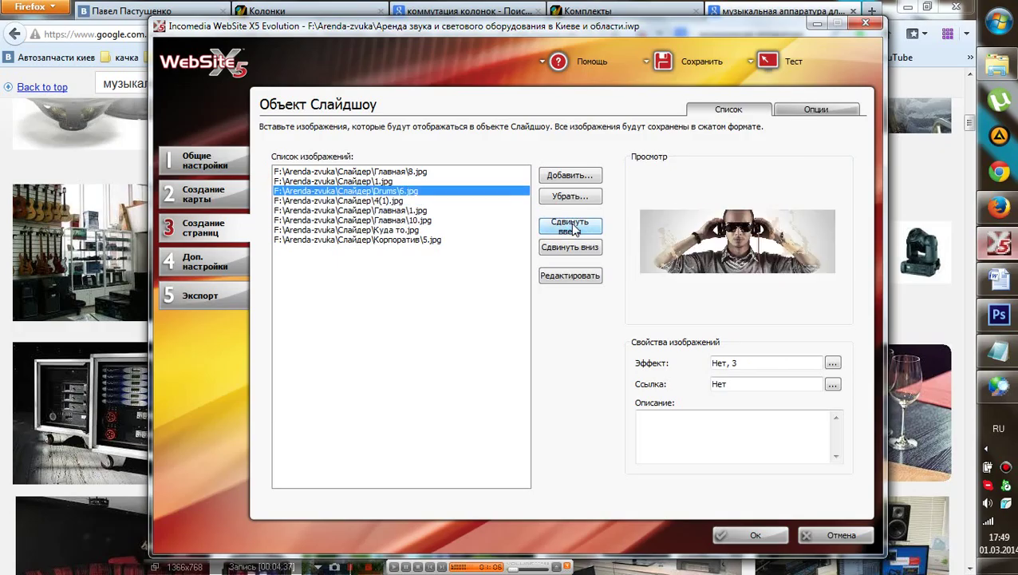
- Check the remaining images in the list and remove Корпоратив\5.jpg from the slideshow
key("Down")
key("Down")
key("Down")
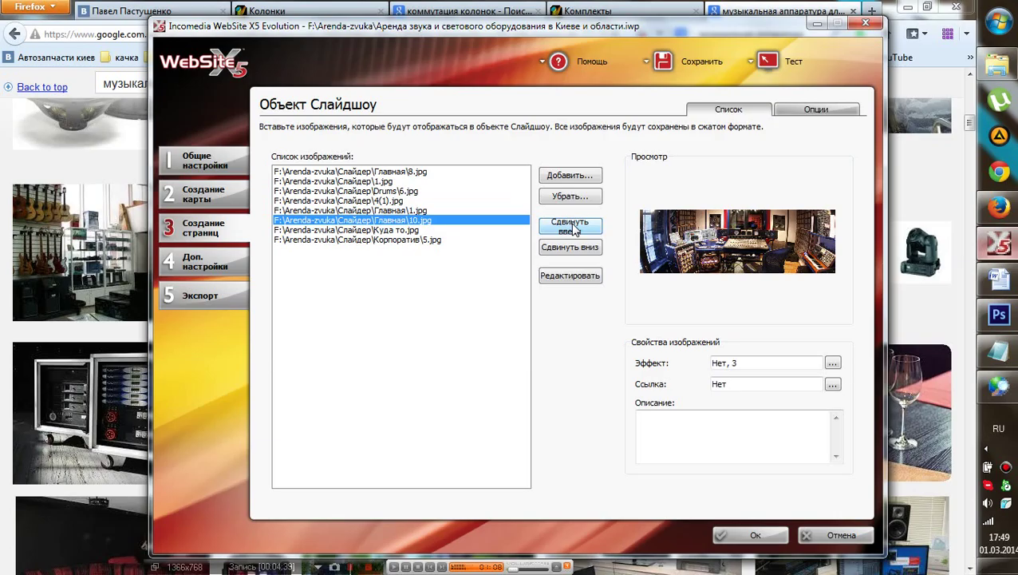
key("Down")
key("Down")
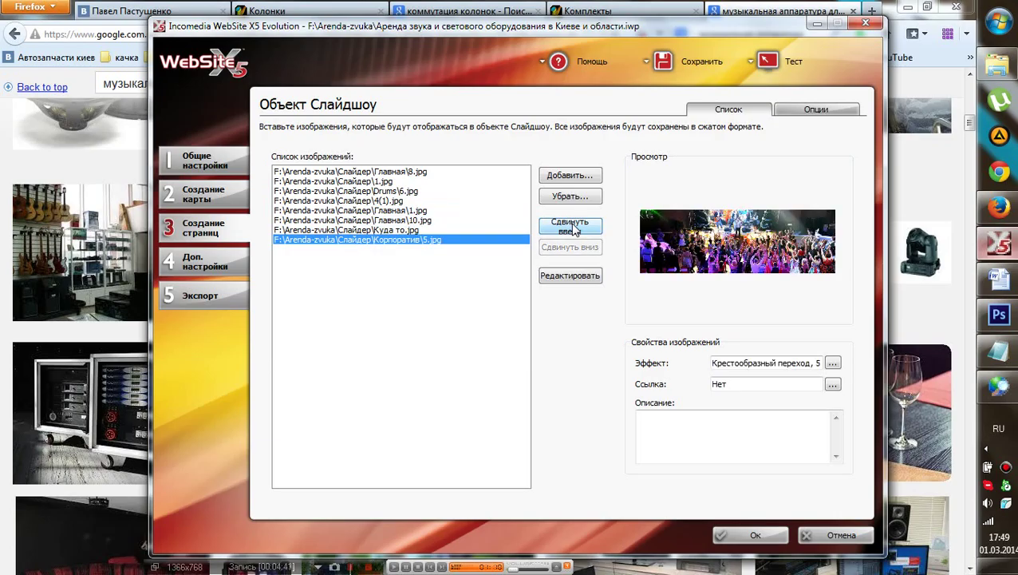
left_click(568, 198)
- Move Куда то.jpg up two places in the image list, directly after 4(1).jpg
left_click(462, 231)
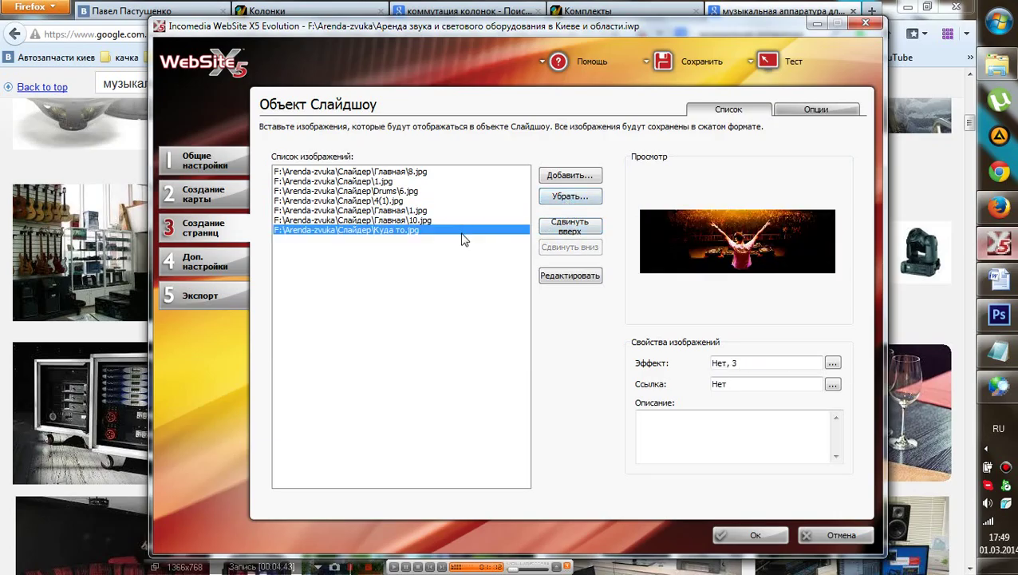
key("Up")
key("Down")
left_click(570, 226)
left_click(569, 226)
- Review the image order and move Куда то.jpg one place down, between Главная\1.jpg and Главная\10.jpg
key("Up")
key("Up")
key("Up")
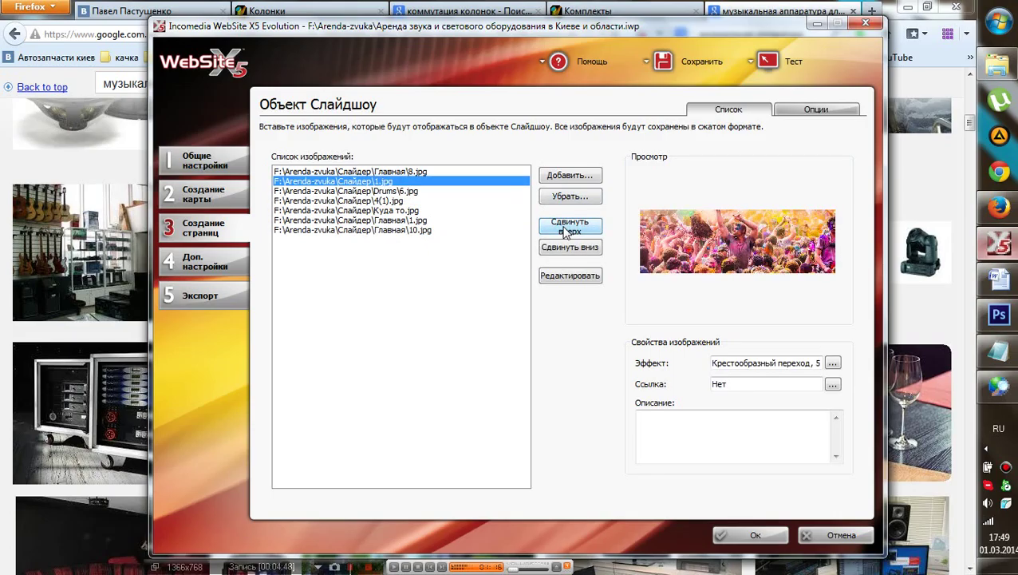
key("Up")
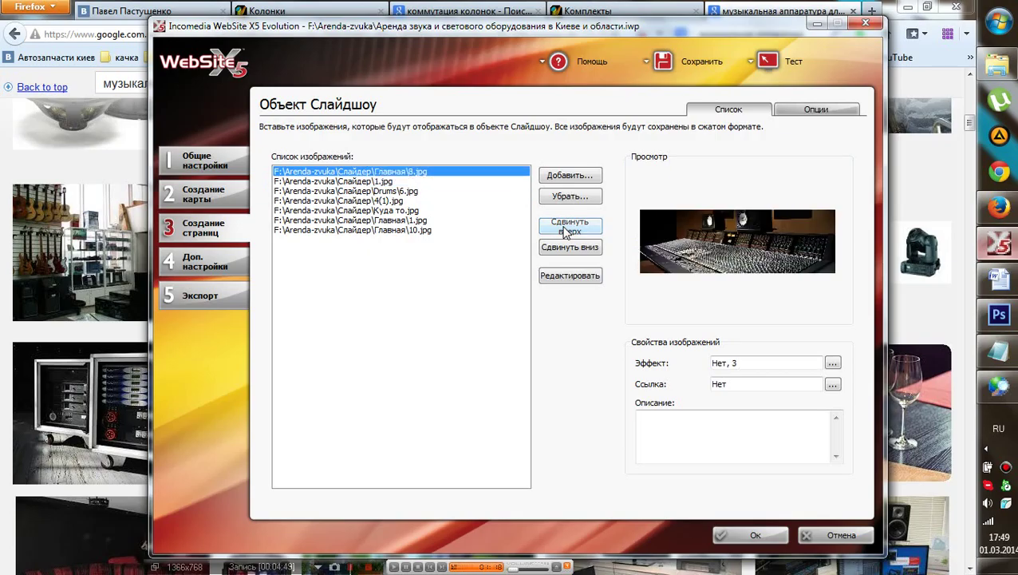
key("Down")
key("Down")
key("Down")
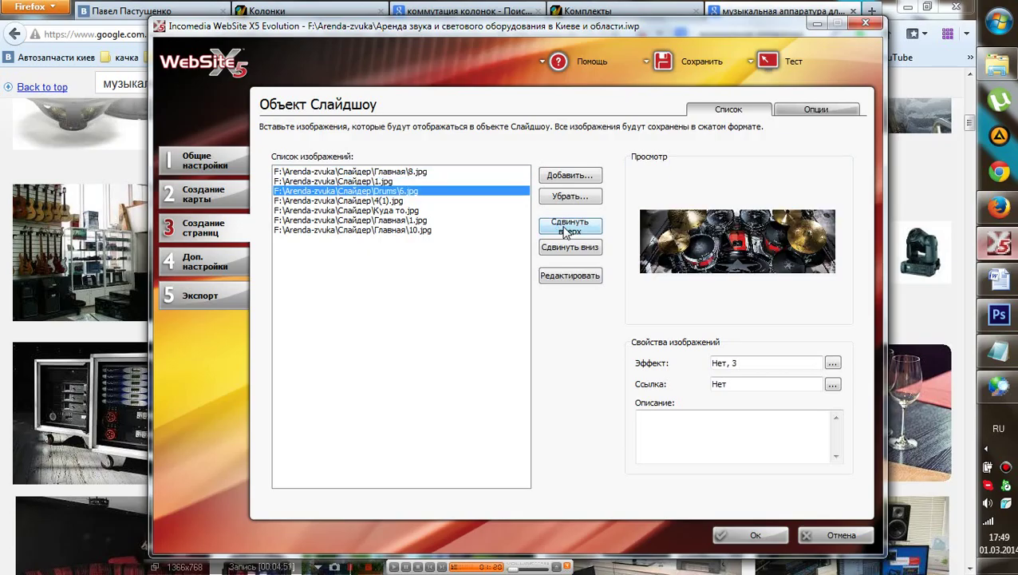
key("Down")
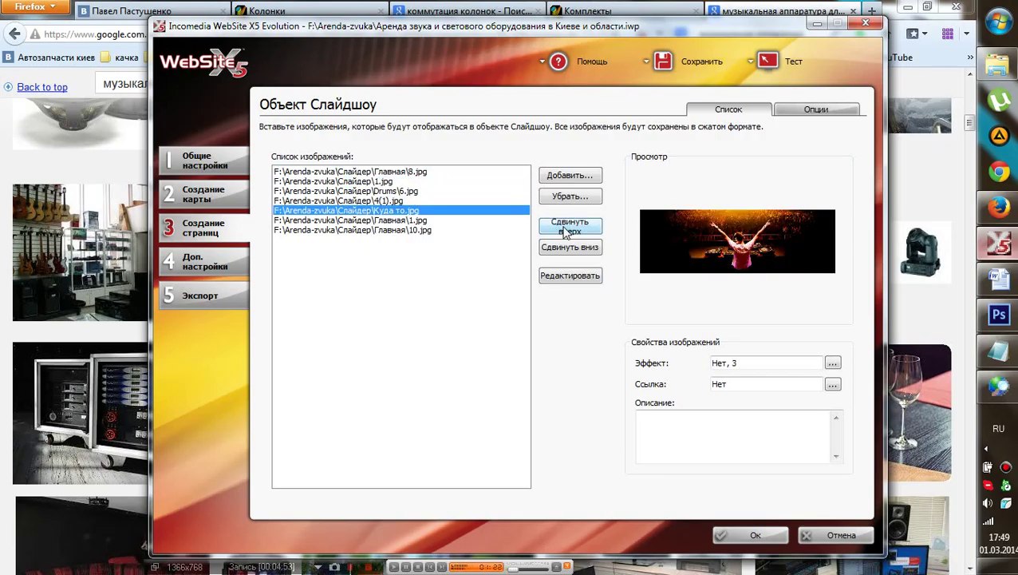
left_click(576, 247)
key("Up")
key("Down")
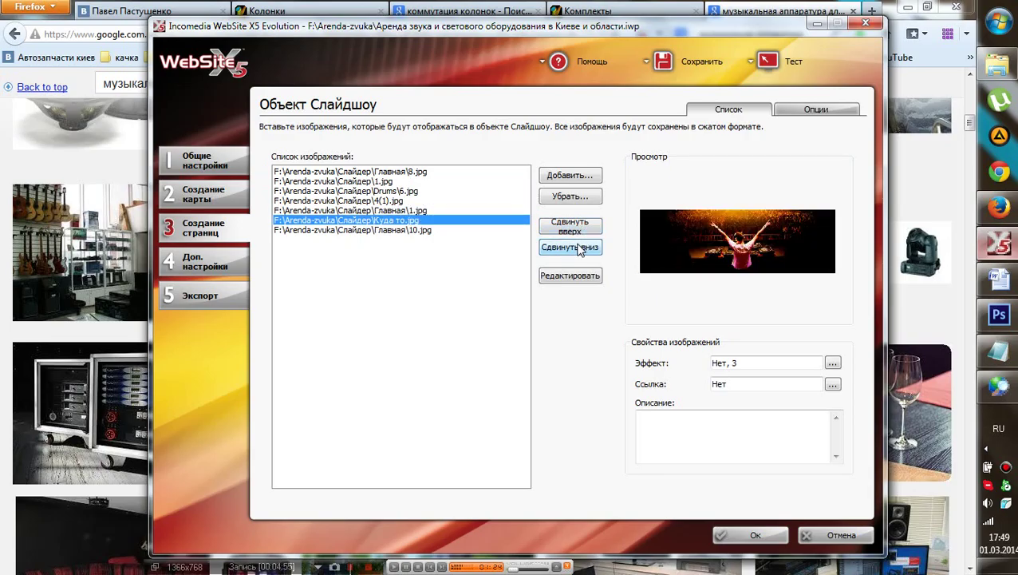
key("Down")
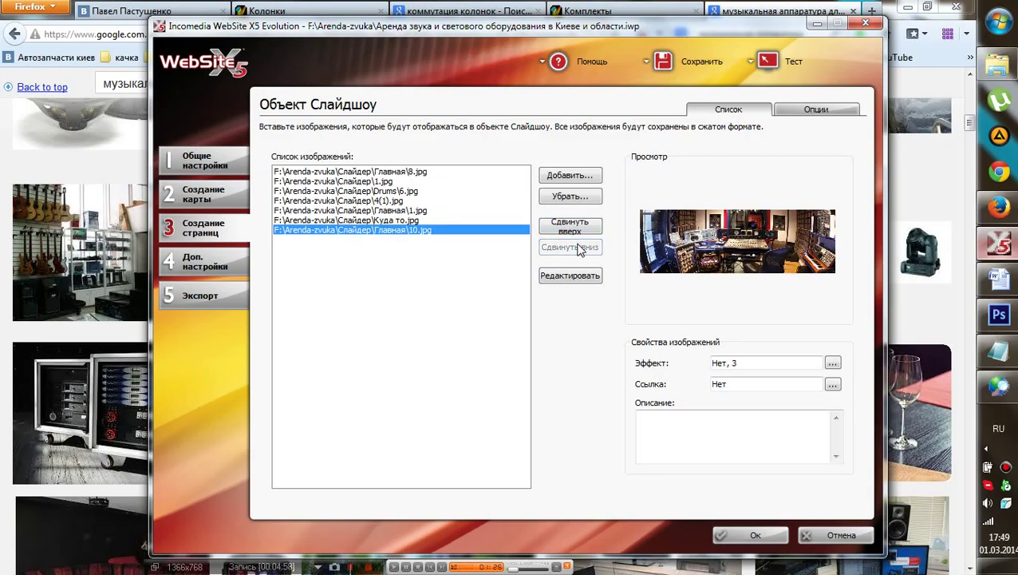
key("Up")
key("Up")
key("Up")
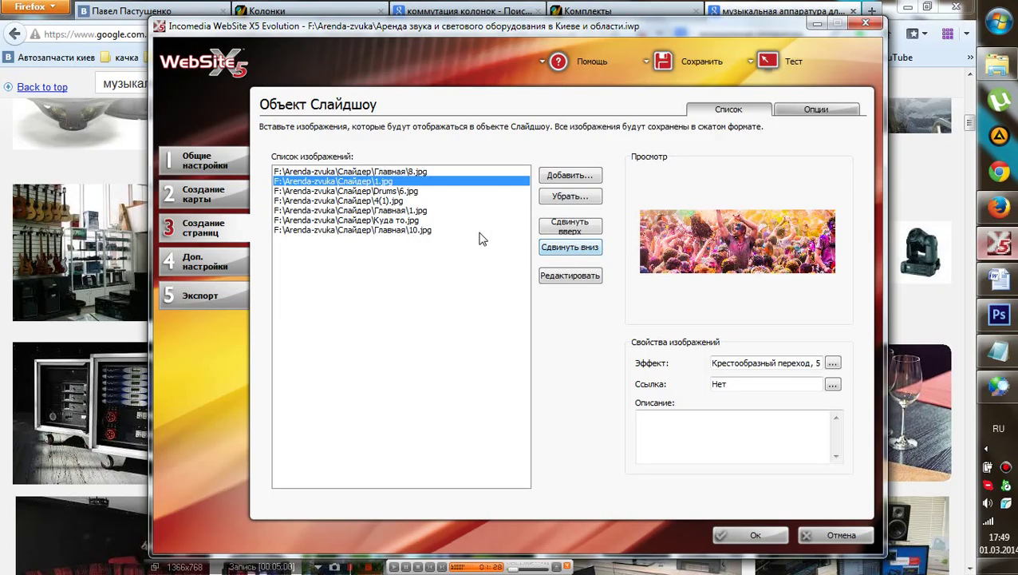
left_click(397, 201)
key("ctrl+a")
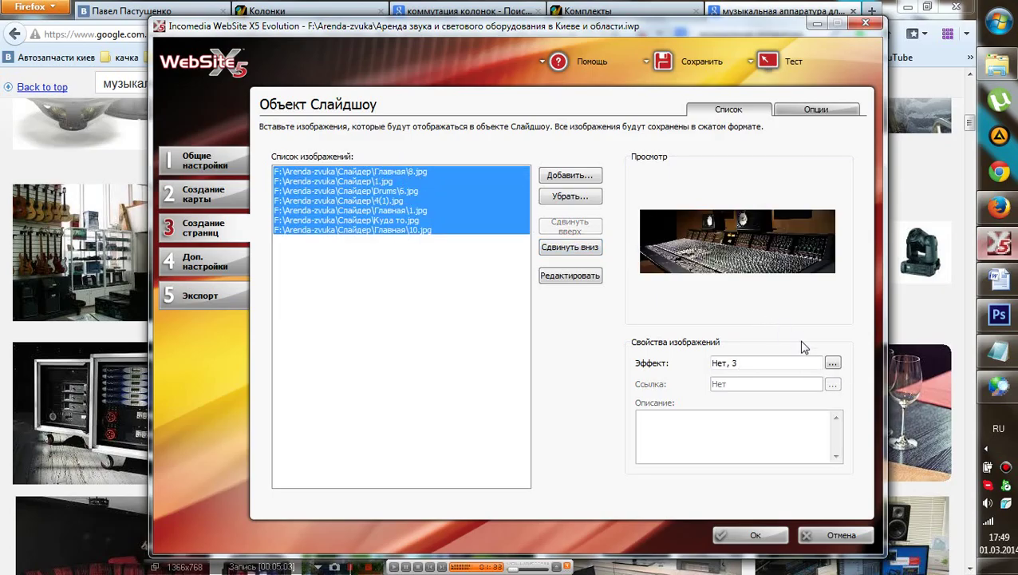
left_click(832, 363)
scroll(384, 332, "down", 1)
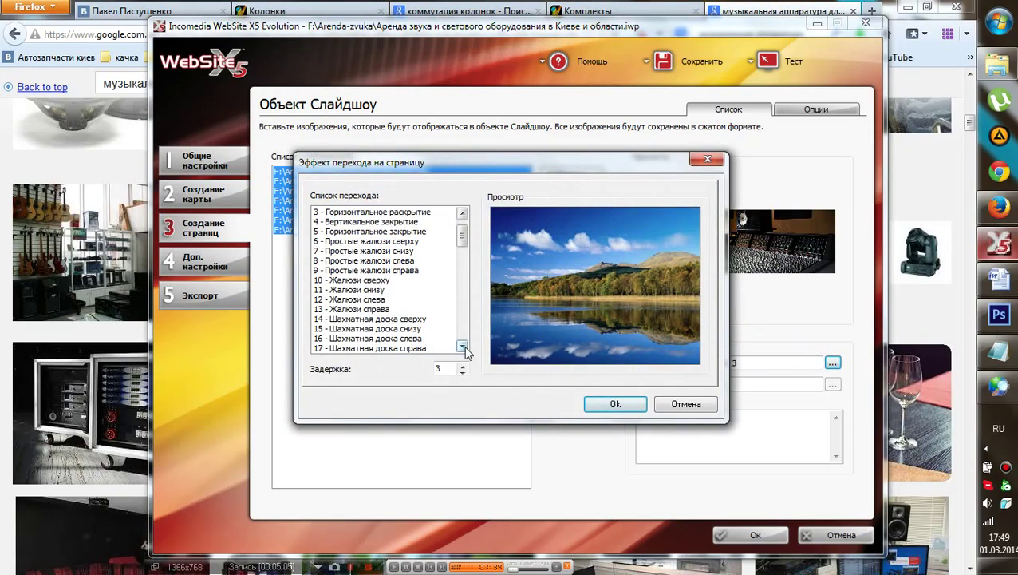
left_click(461, 346)
left_click(674, 404)
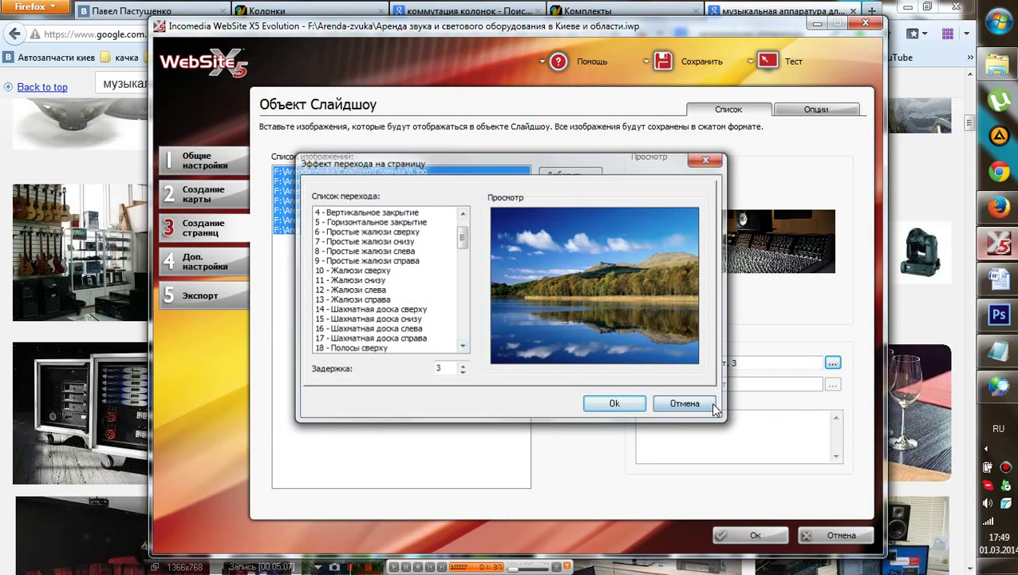
left_click(683, 402)
- Check the effect already used by Слайдер\1.jpg and apply 22 - Крестообразный переход with a delay of 5 to all slideshow images
left_click(345, 230)
left_click(363, 210)
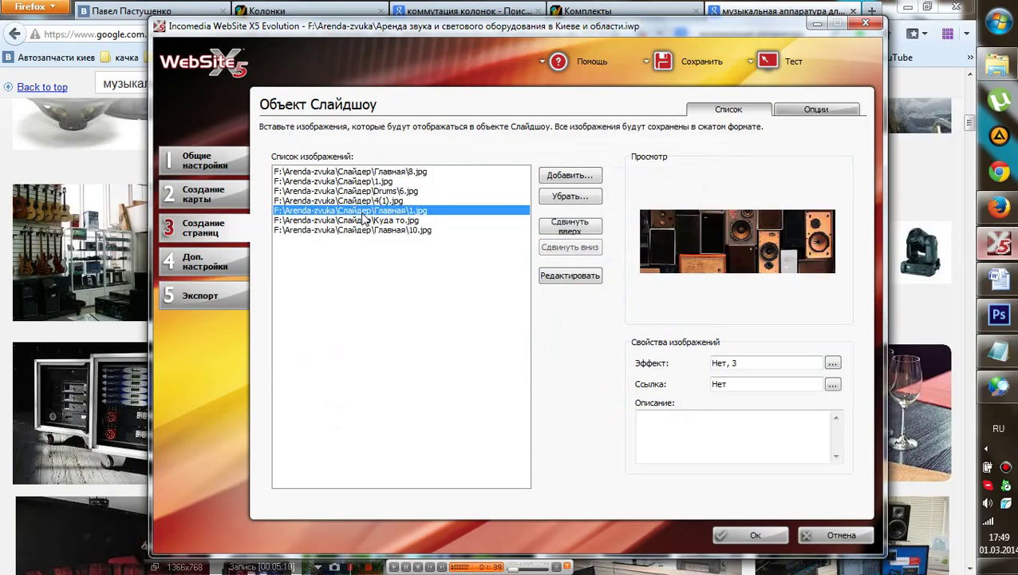
left_click(387, 182)
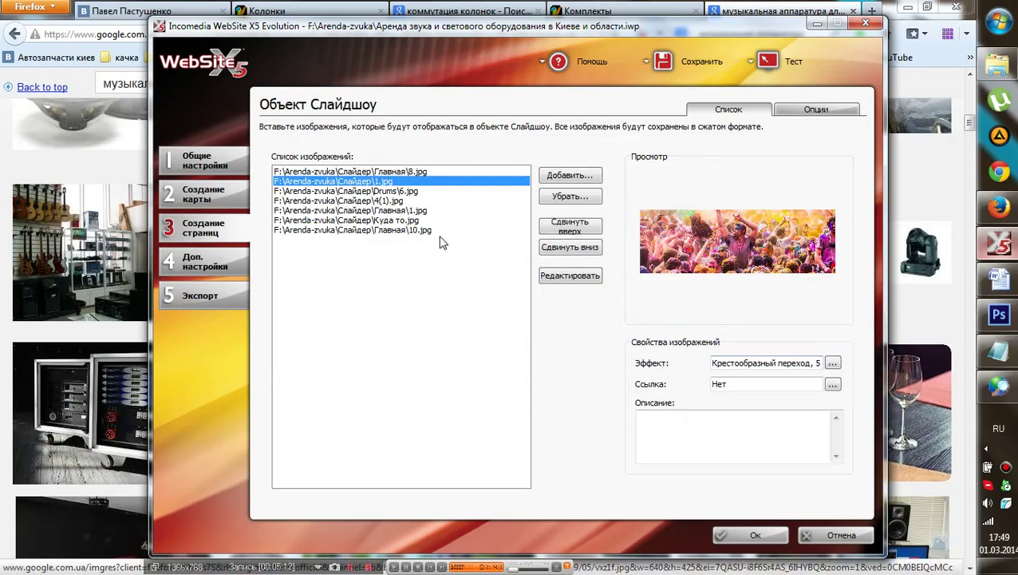
left_click_drag(441, 239, 439, 172)
left_click(832, 363)
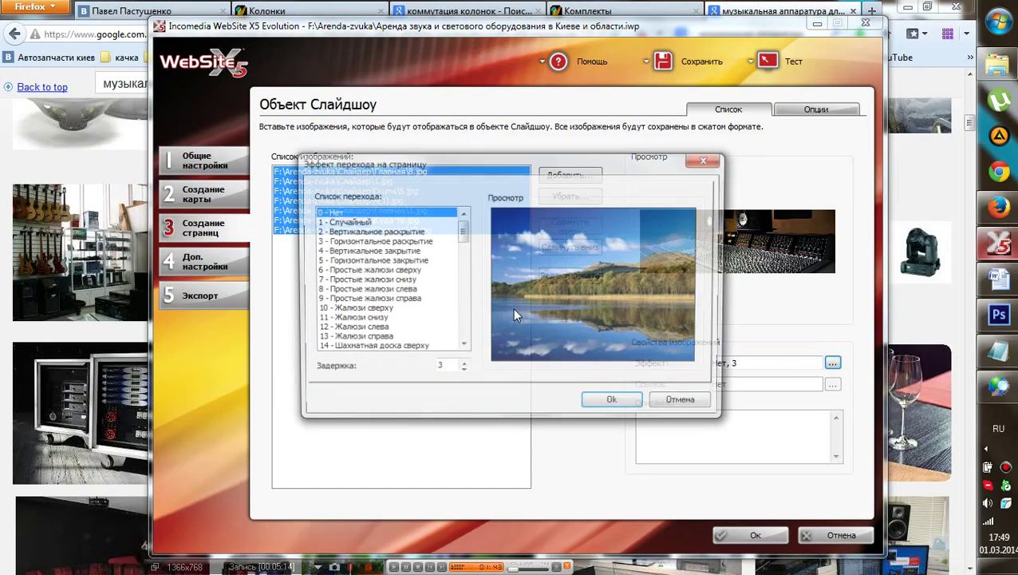
scroll(383, 297, "down", 2)
scroll(383, 297, "down", 2)
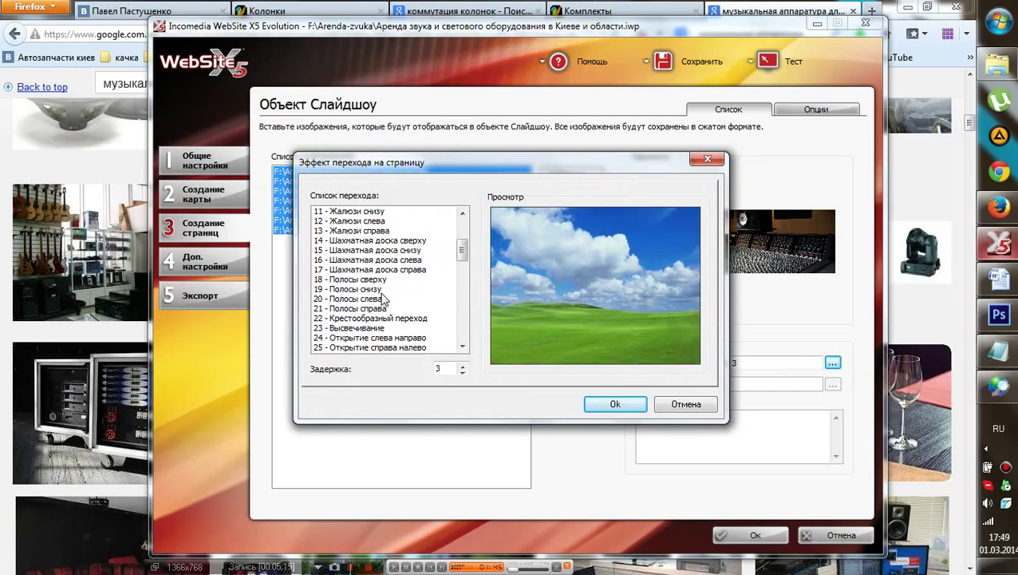
left_click(391, 310)
left_click(463, 365)
left_click(462, 366)
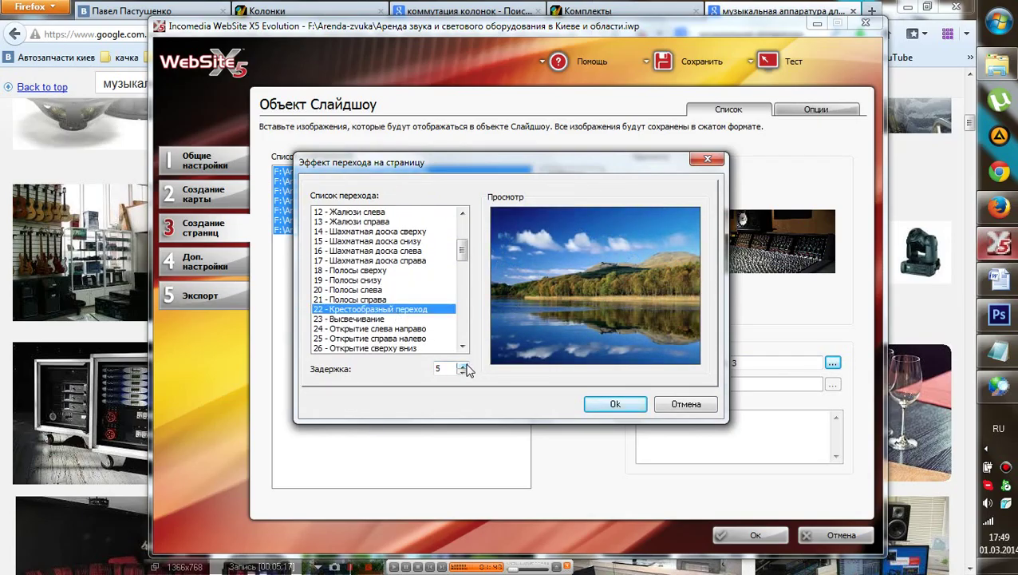
left_click(591, 402)
- View the slideshow's display options, confirm the slideshow object and save the project
left_click(802, 113)
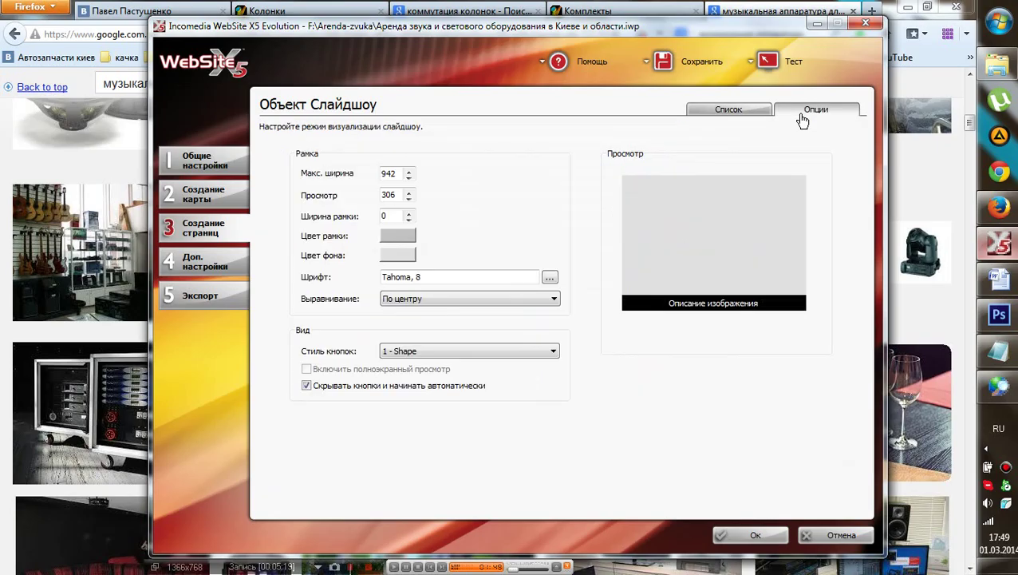
left_click(767, 534)
left_click(437, 309)
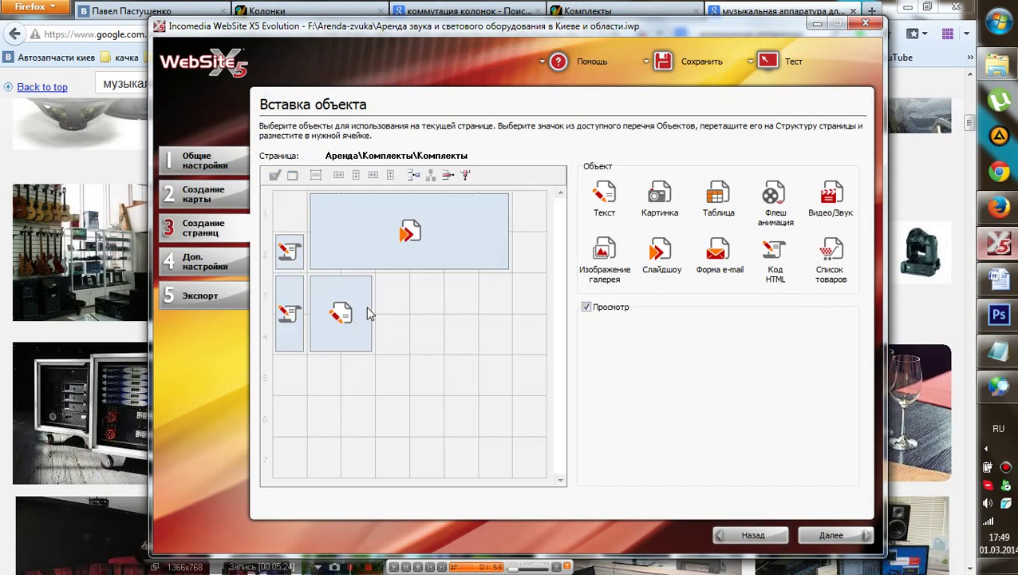
left_click(688, 70)
- Run a test of the site and watch the slideshow on the Комплекты page in Firefox
left_click(802, 61)
left_click(734, 14)
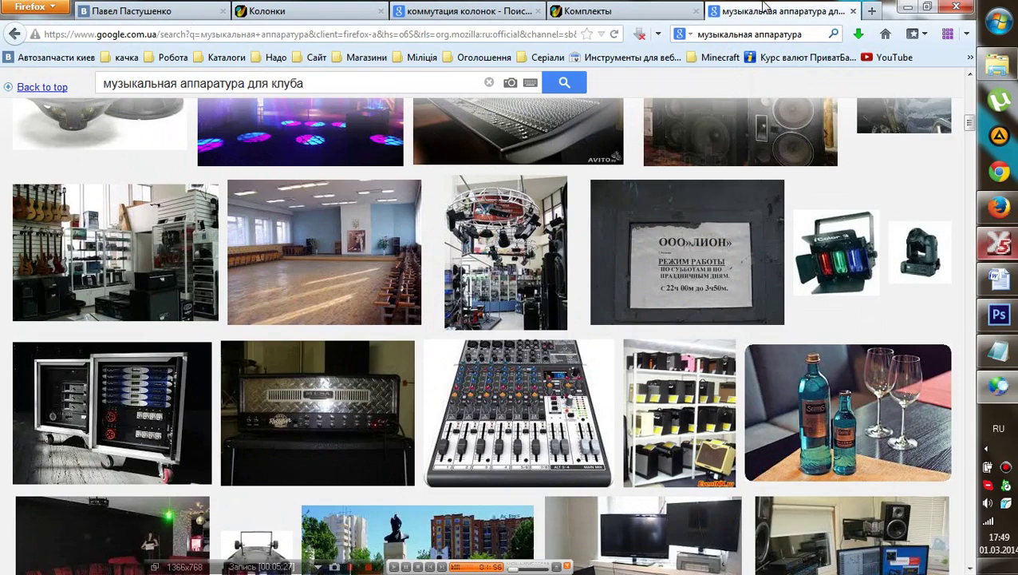
left_click(646, 8)
scroll(477, 373, "up", 3)
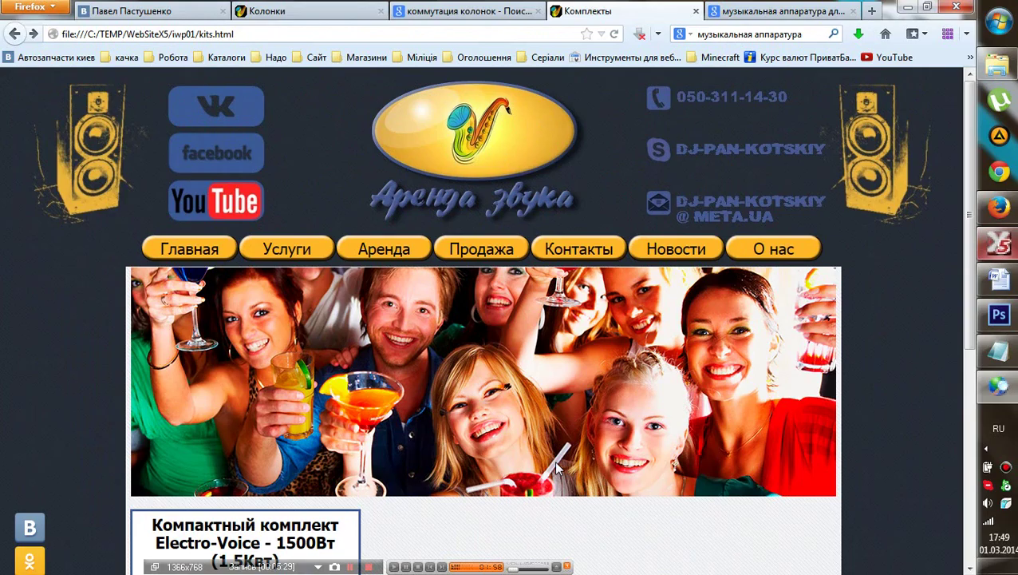
scroll(559, 462, "down", 2)
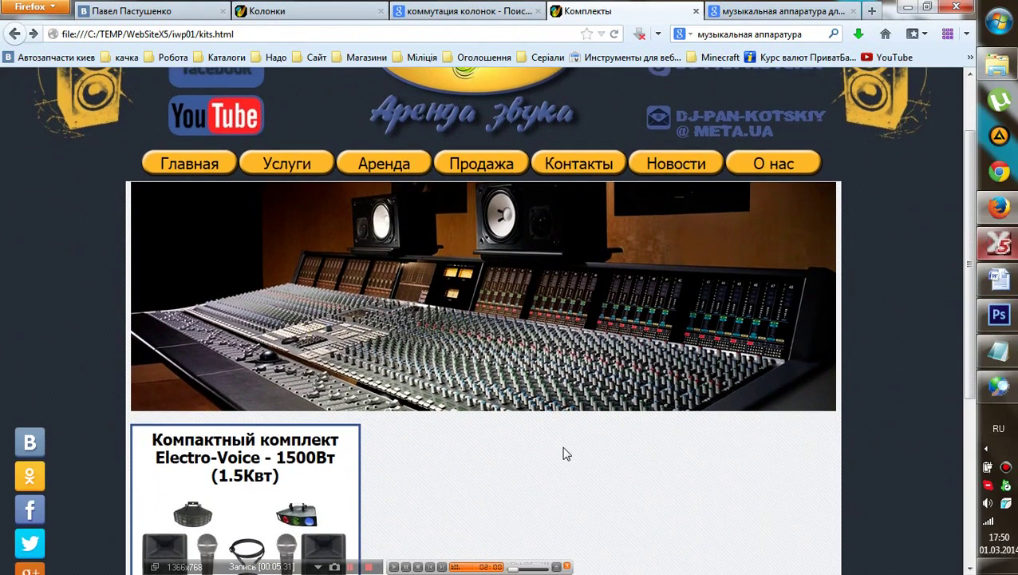
scroll(563, 454, "down", 2)
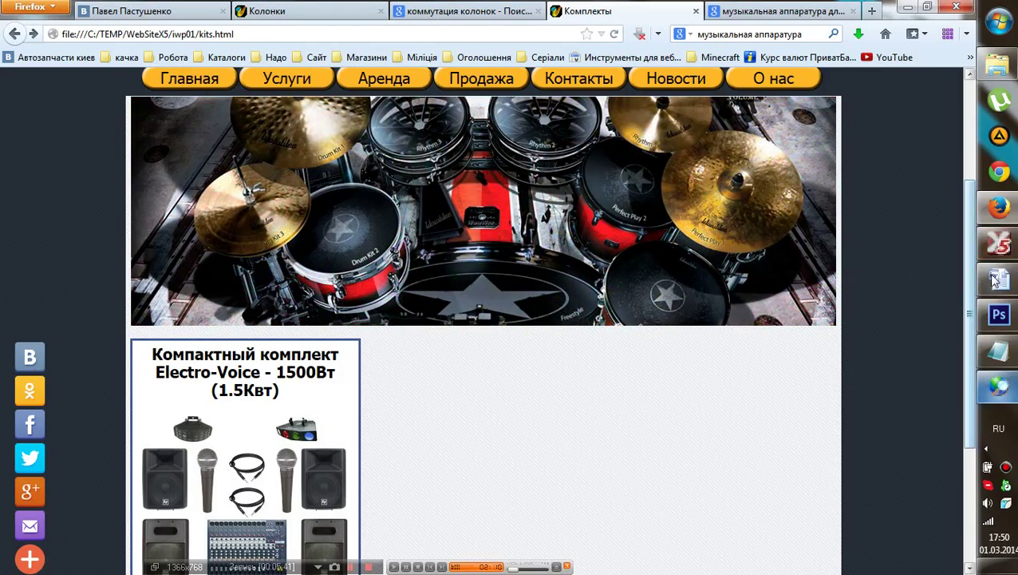
- Return to WebSite X5 and copy the image gallery object from the Аренда\Колонки\Yamaha DSR115 page
left_click(998, 244)
left_click(853, 535)
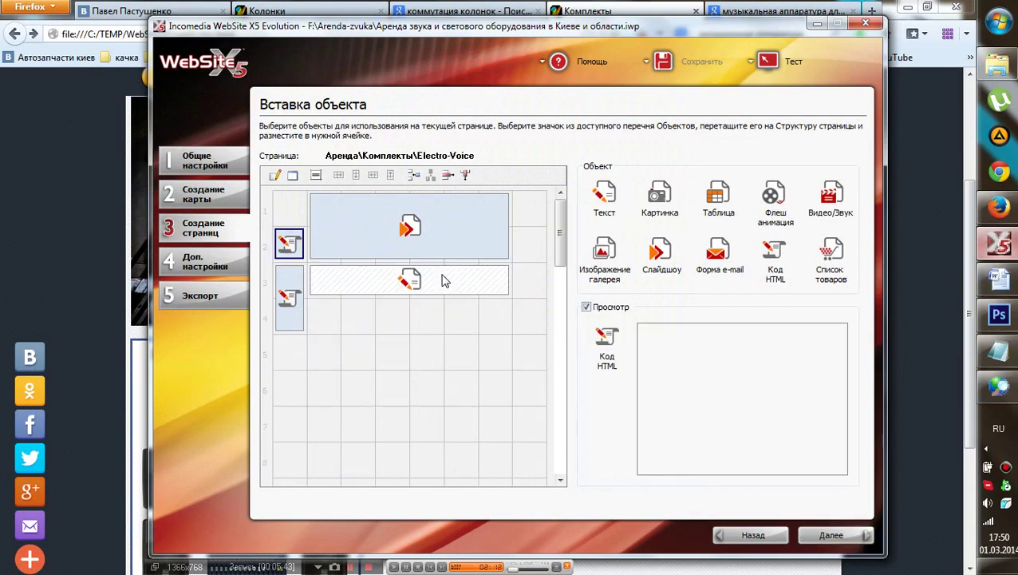
left_click(833, 534)
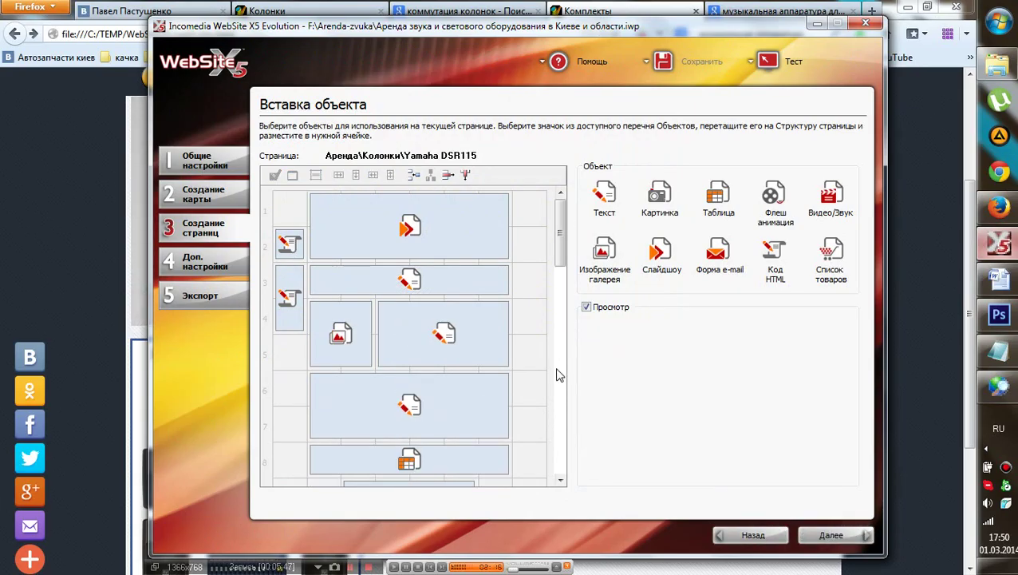
left_click(351, 324)
right_click(354, 325)
left_click(399, 350)
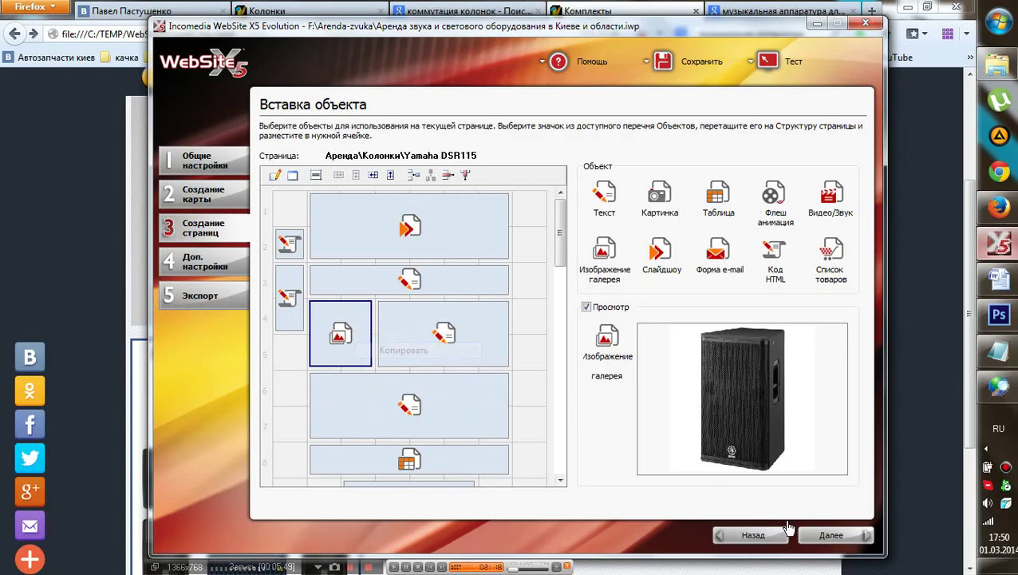
- Paste the copied image gallery on the Аренда\Комплекты\Electro-Voice page, in the first cell below the text object
left_click(754, 535)
left_click(750, 535)
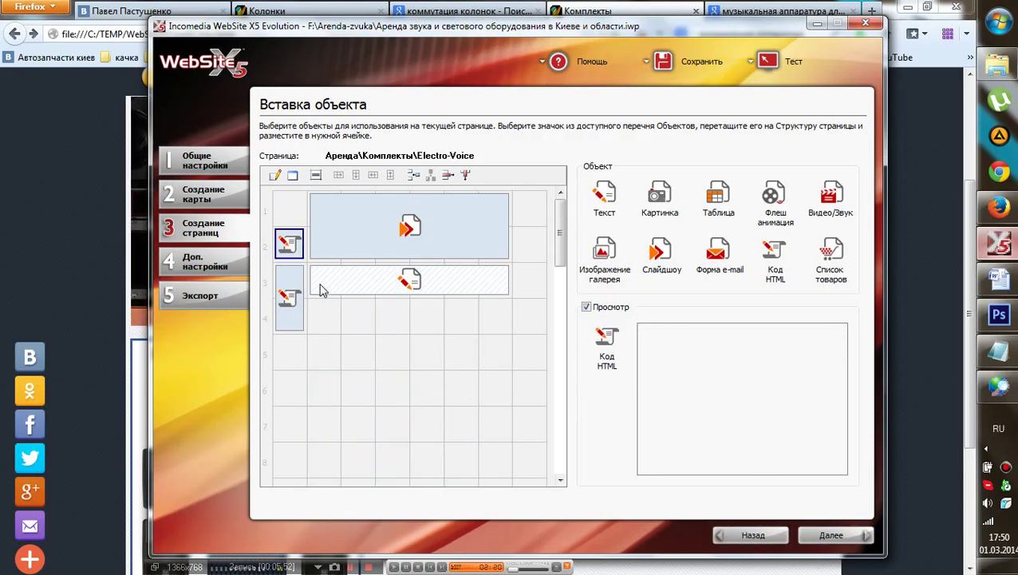
right_click(340, 326)
left_click(390, 425)
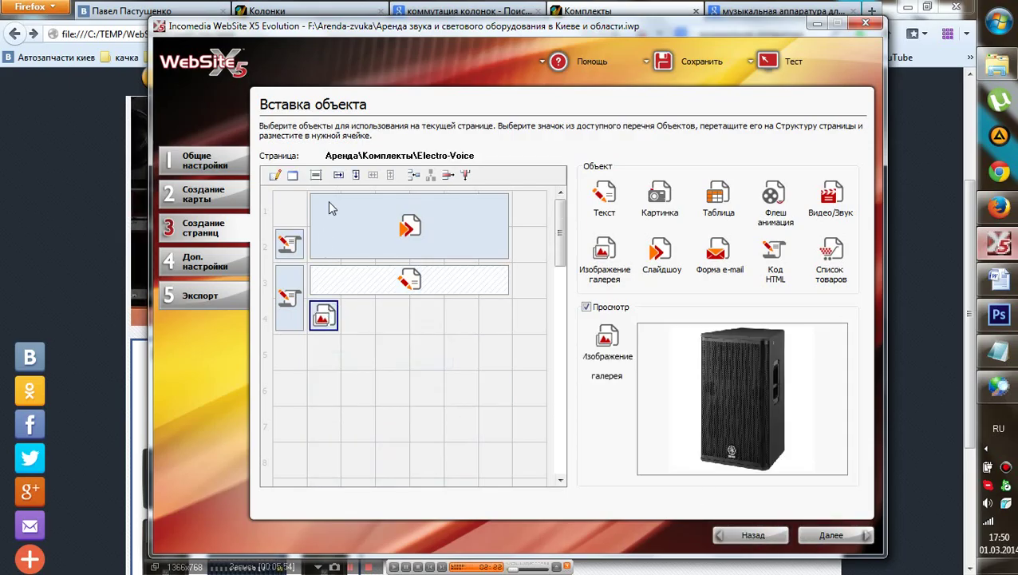
- Copy the text object beside the image gallery on the Аренда\Колонки\Yamaha DSR115 page
left_click(830, 544)
left_click(830, 547)
left_click(451, 328)
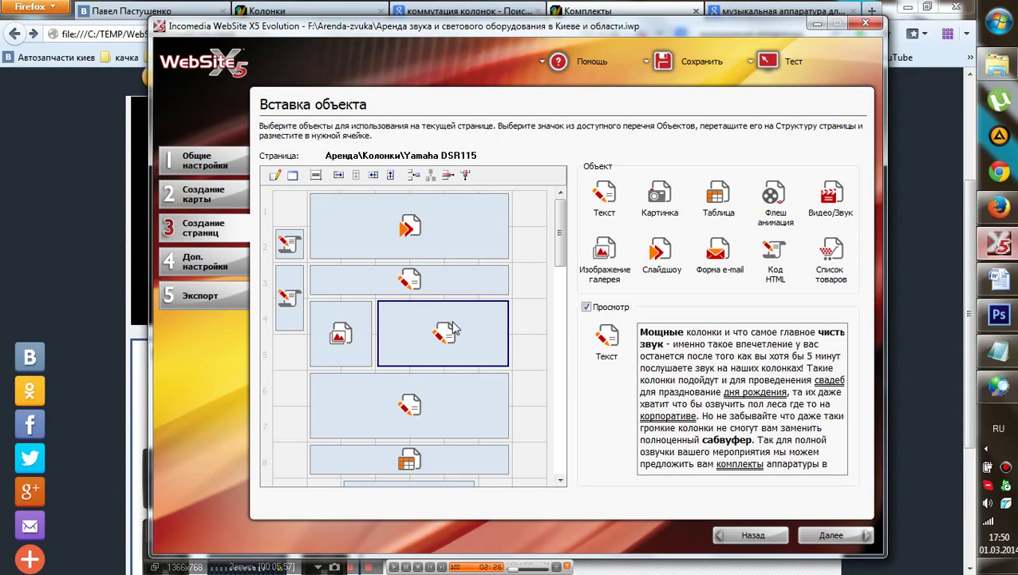
right_click(451, 327)
left_click(503, 348)
- Go back to the Аренда\Комплекты\Electro-Voice page and paste the copied text object in the cell beside the image gallery
left_click(752, 534)
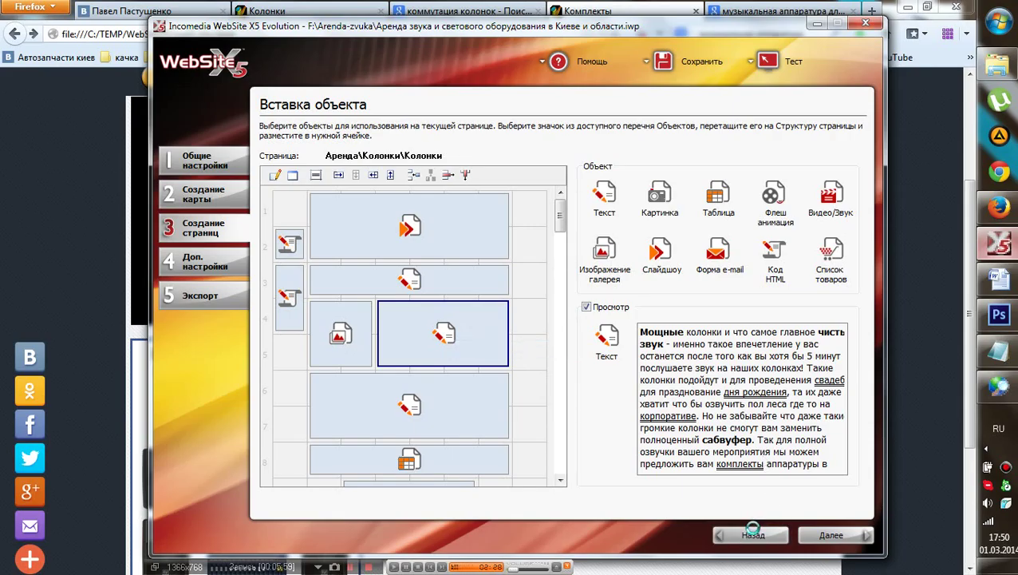
left_click(754, 534)
right_click(391, 316)
left_click(432, 353)
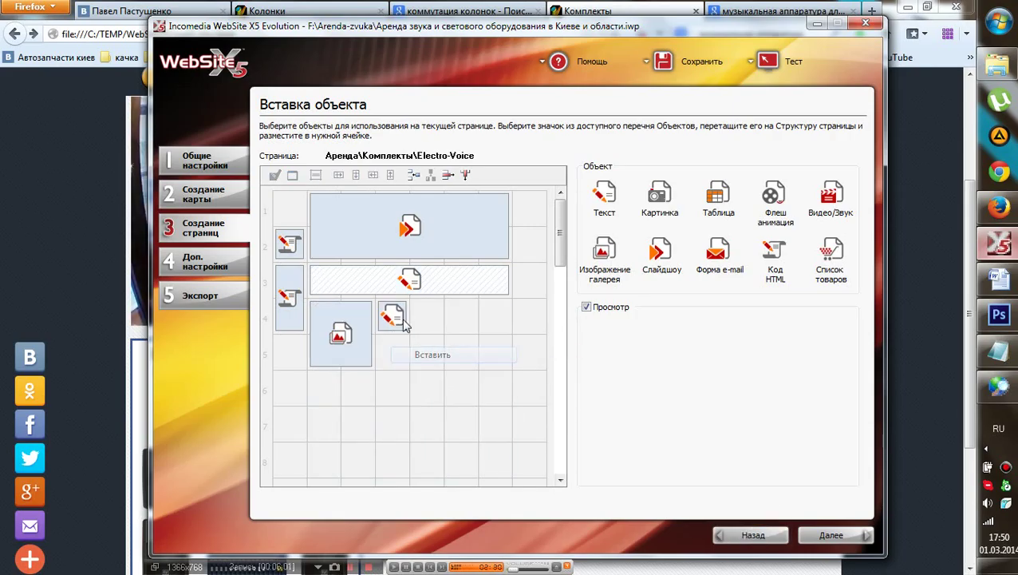
- Enlarge the pasted text object to span four columns and two rows beside the image gallery
left_click(338, 175)
left_click(338, 175)
left_click(339, 175)
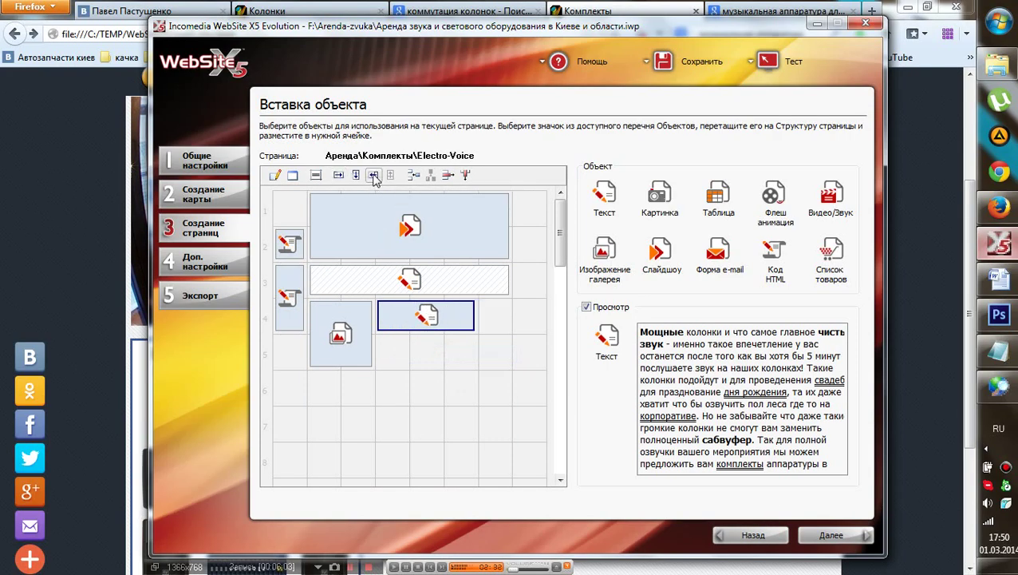
left_click(373, 174)
left_click(339, 175)
left_click(355, 175)
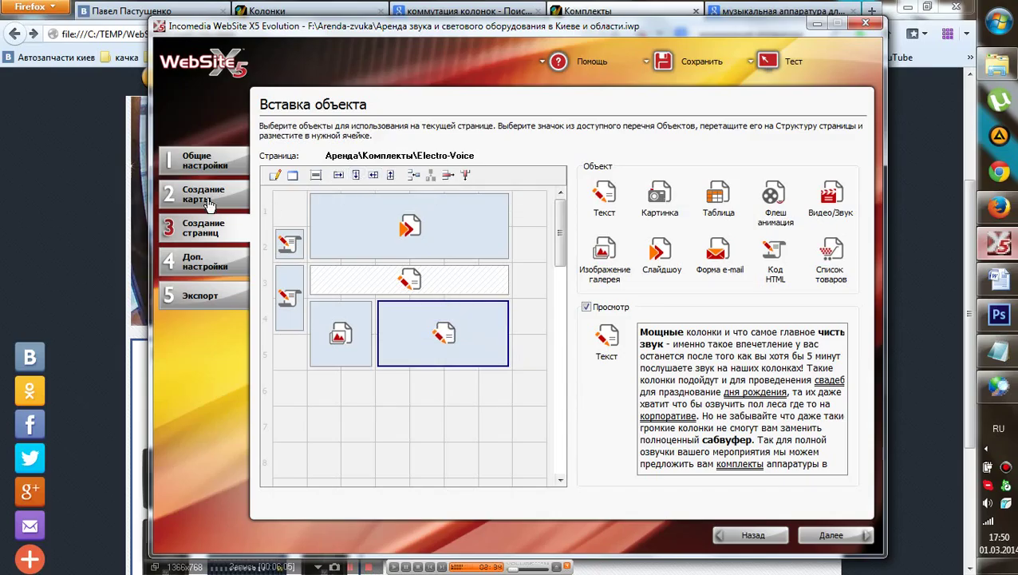
- Switch to Firefox, open the JBL PRX 618 xlf page from the Колонки listing and review its layout down to the comments
left_click(32, 202)
left_click(267, 11)
scroll(494, 160, "down", 3)
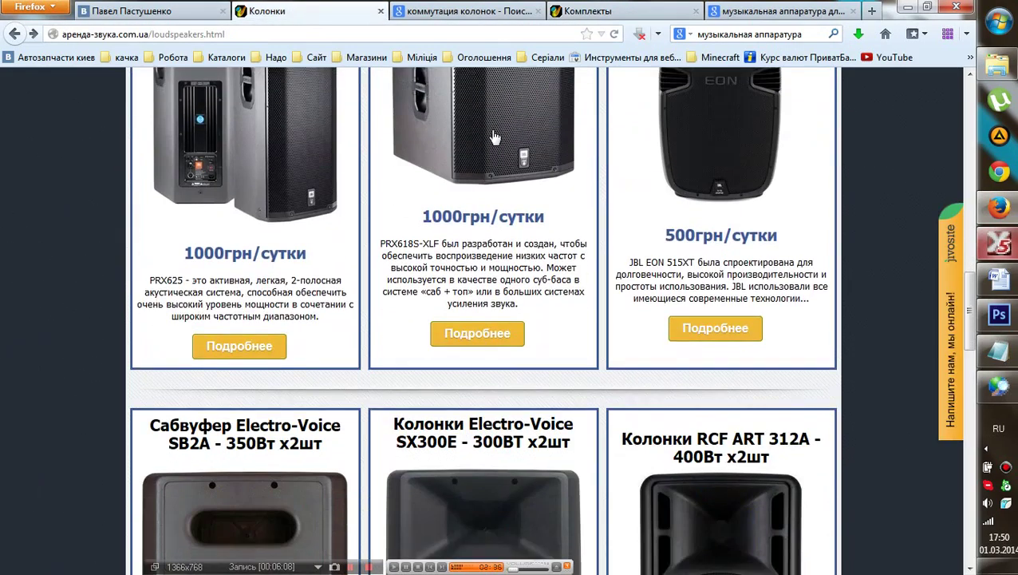
left_click(495, 169)
scroll(323, 367, "down", 5)
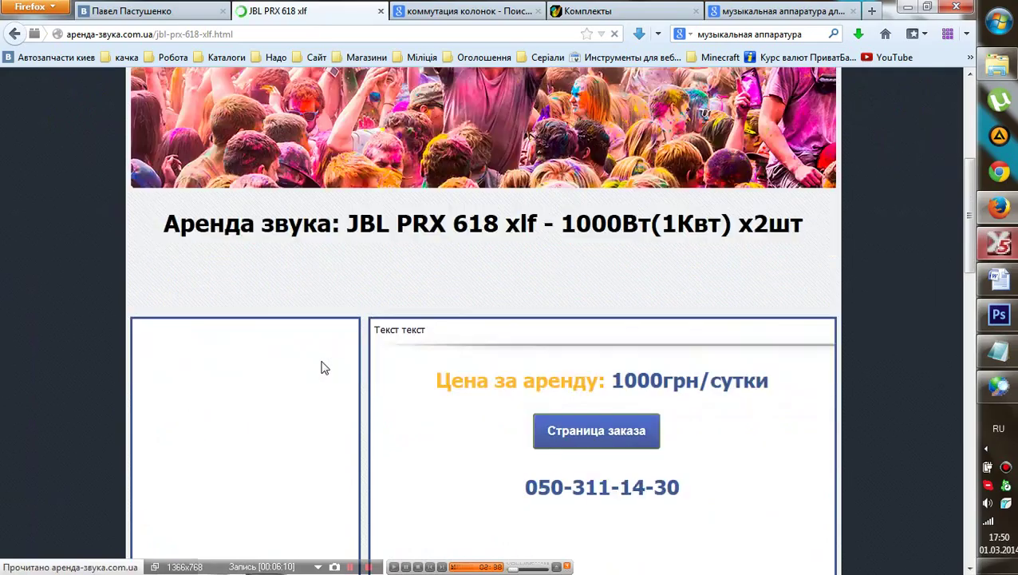
scroll(323, 367, "down", 10)
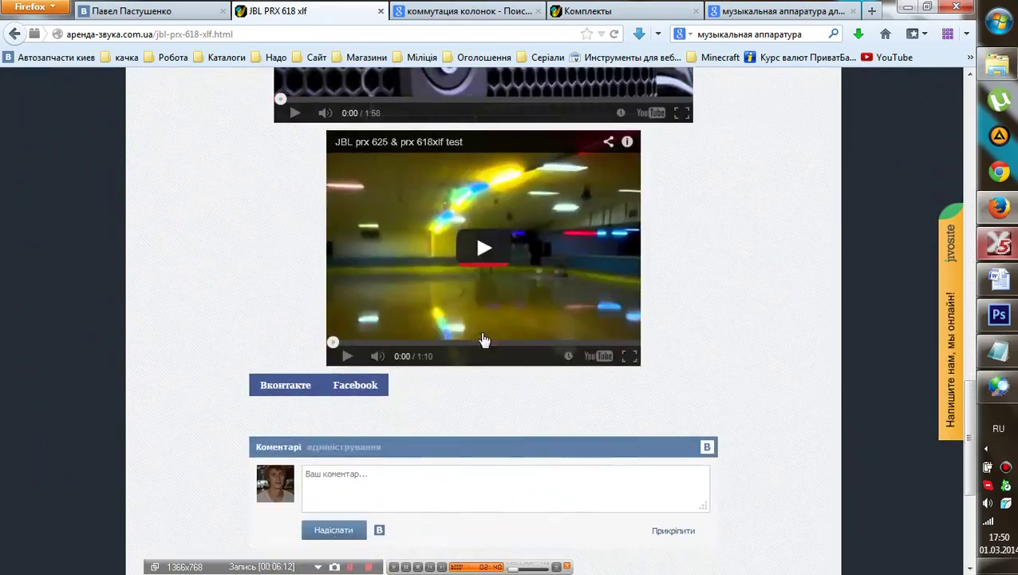
scroll(483, 339, "up", 3)
- Return to WebSite X5 and select the specification table object on the Аренда\Колонки\Yamaha DSR115 page
left_click(998, 244)
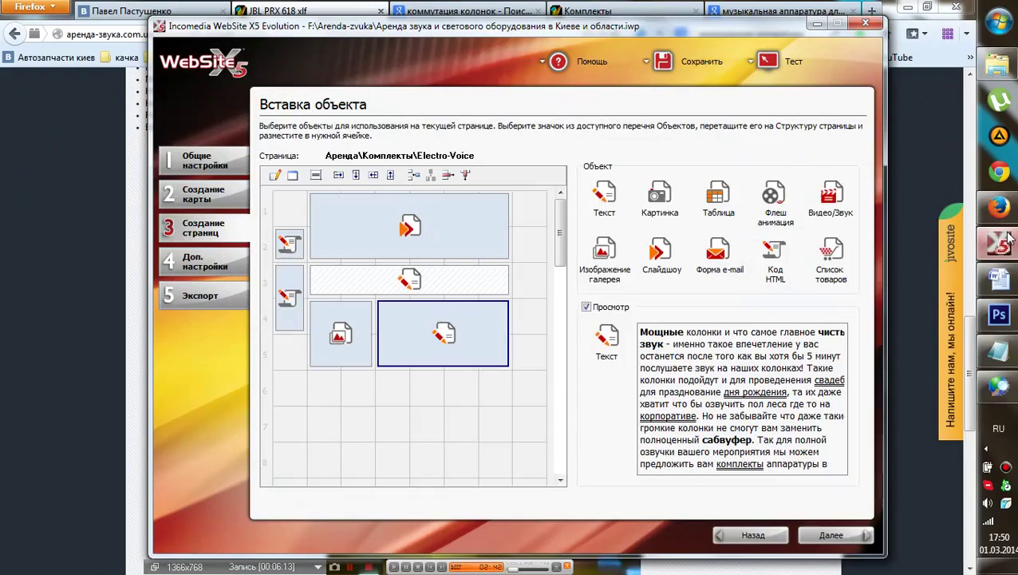
left_click(512, 411)
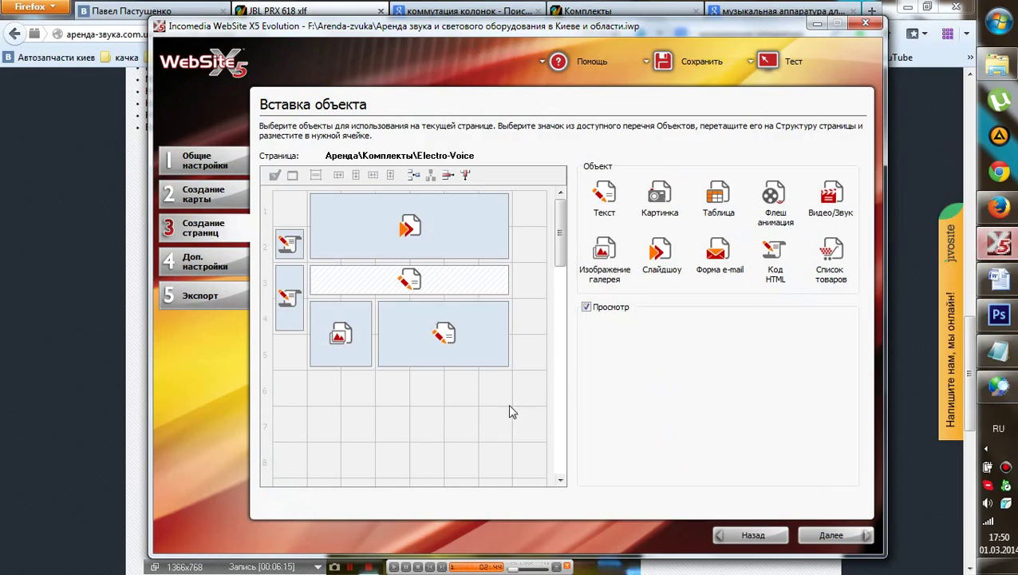
left_click(807, 533)
left_click(831, 535)
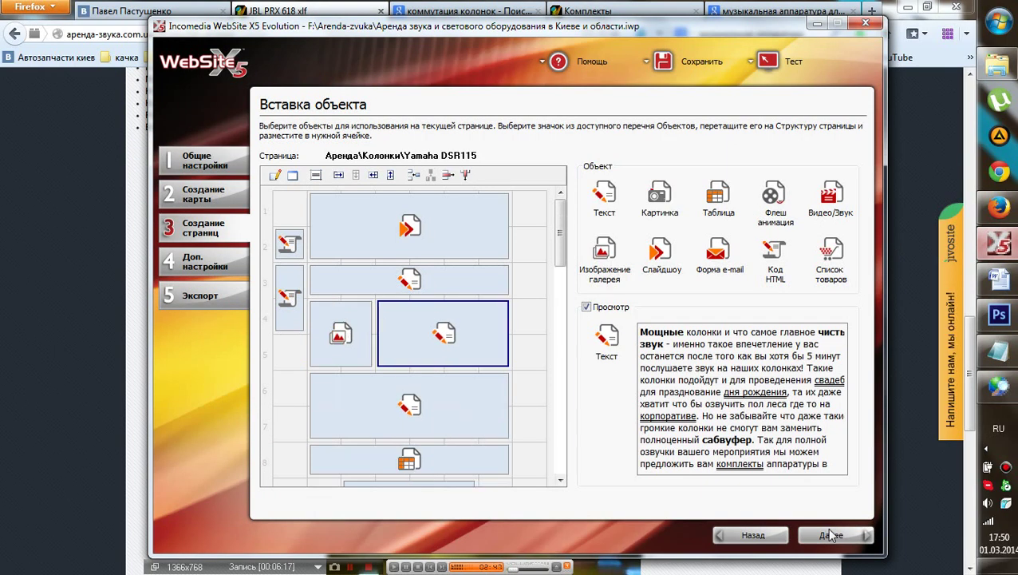
left_click(830, 535)
left_click(758, 535)
left_click(559, 481)
left_click(559, 481)
left_click(560, 481)
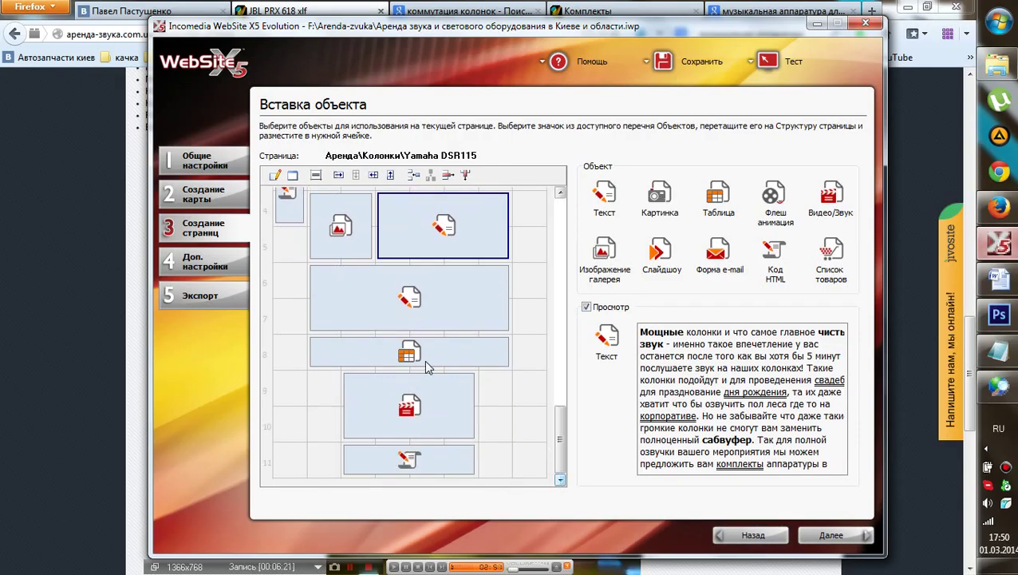
left_click(399, 354)
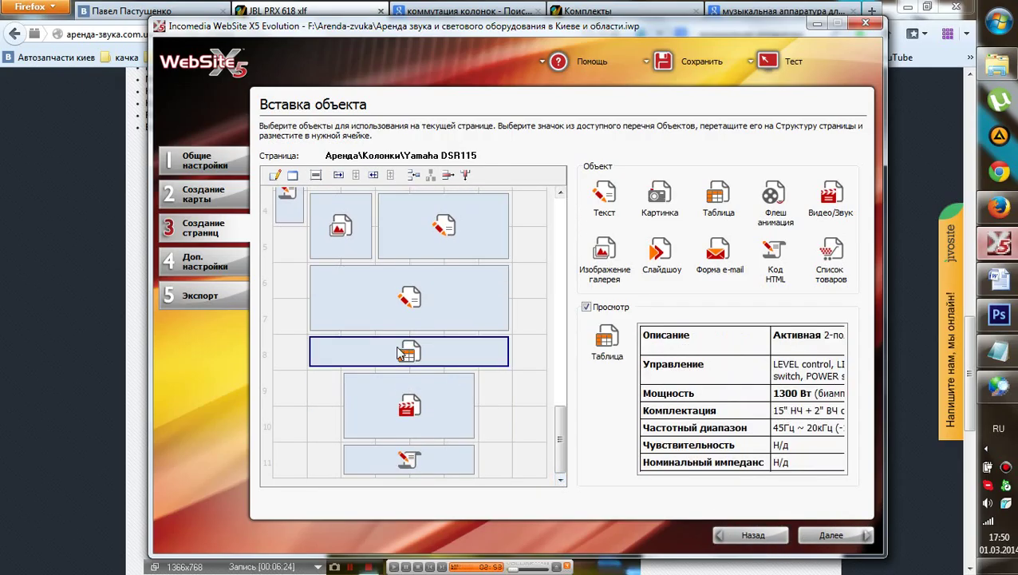
- Switch to Firefox, open the Yamaha DSR115 page from the Аренда menu and examine its specification table
left_click(52, 302)
scroll(352, 239, "up", 8)
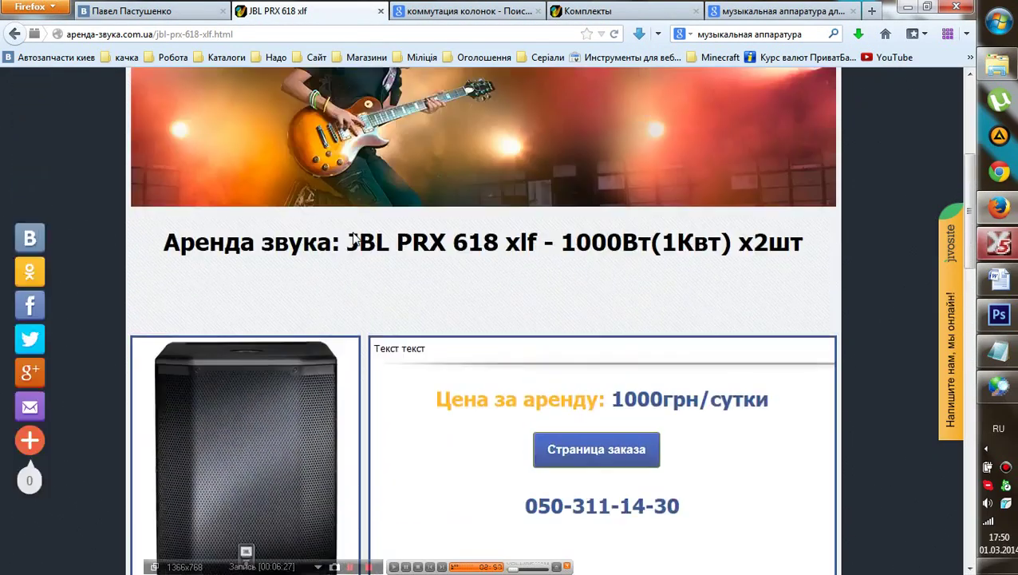
scroll(351, 239, "up", 4)
mouse_move(379, 249)
mouse_move(403, 291)
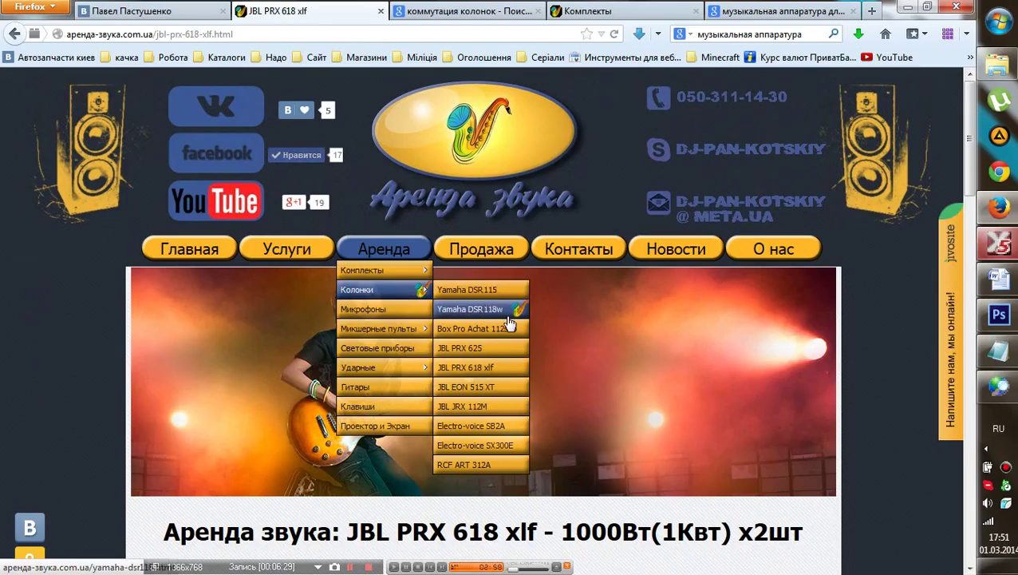
left_click(477, 289)
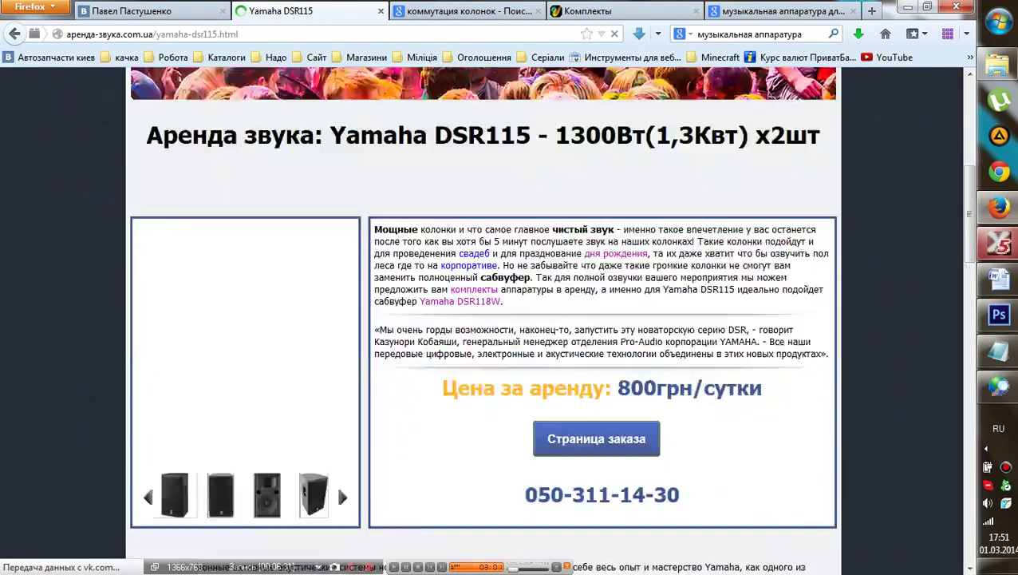
scroll(517, 407, "down", 15)
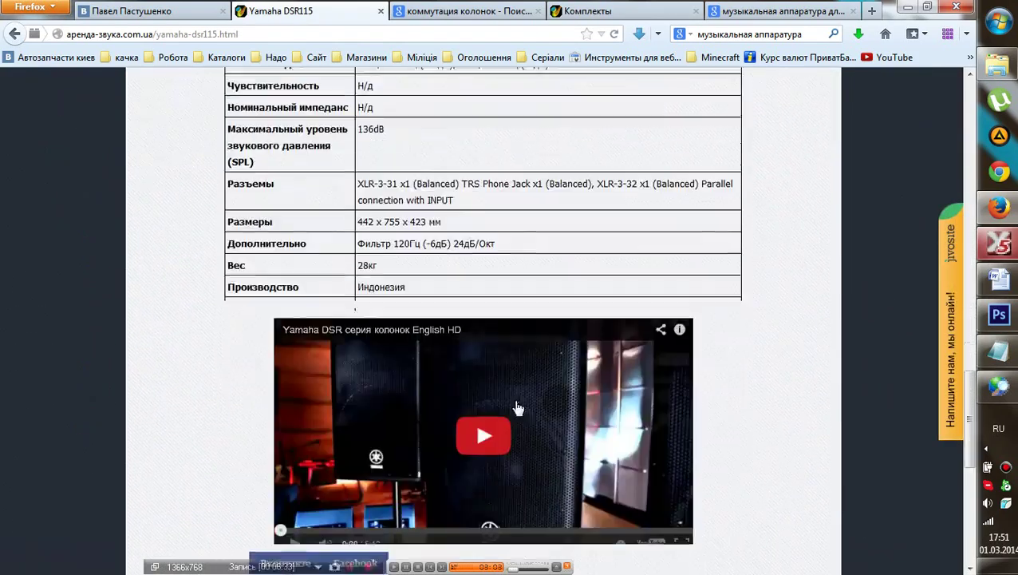
scroll(518, 407, "up", 2)
left_click_drag(466, 368, 290, 196)
left_click(289, 196)
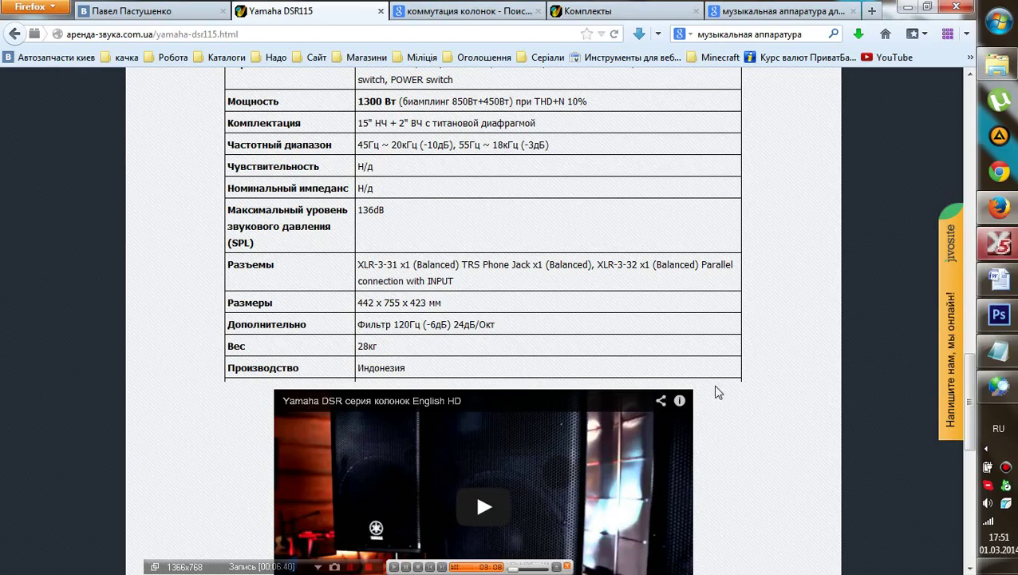
left_click(1007, 315)
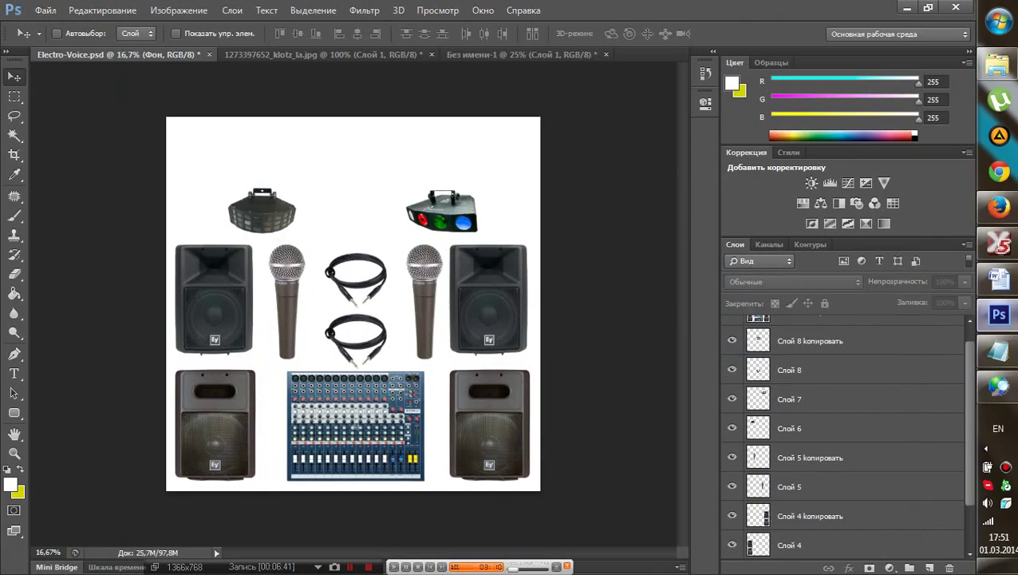
- Return to WebSite X5, copy all filled rows inside the Yamaha DSR115 table object and leave its editor without changes
left_click(1007, 251)
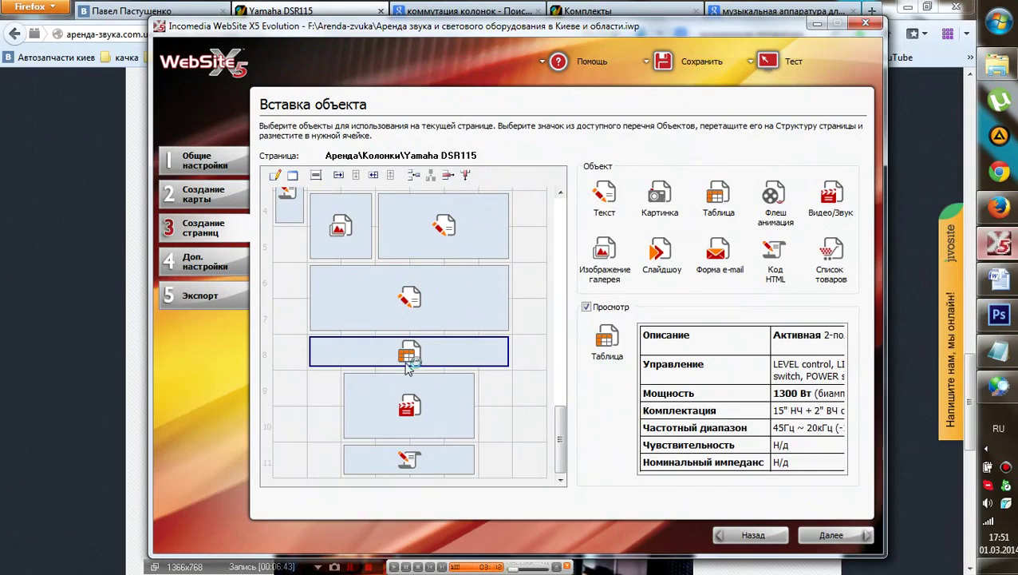
left_click(275, 174)
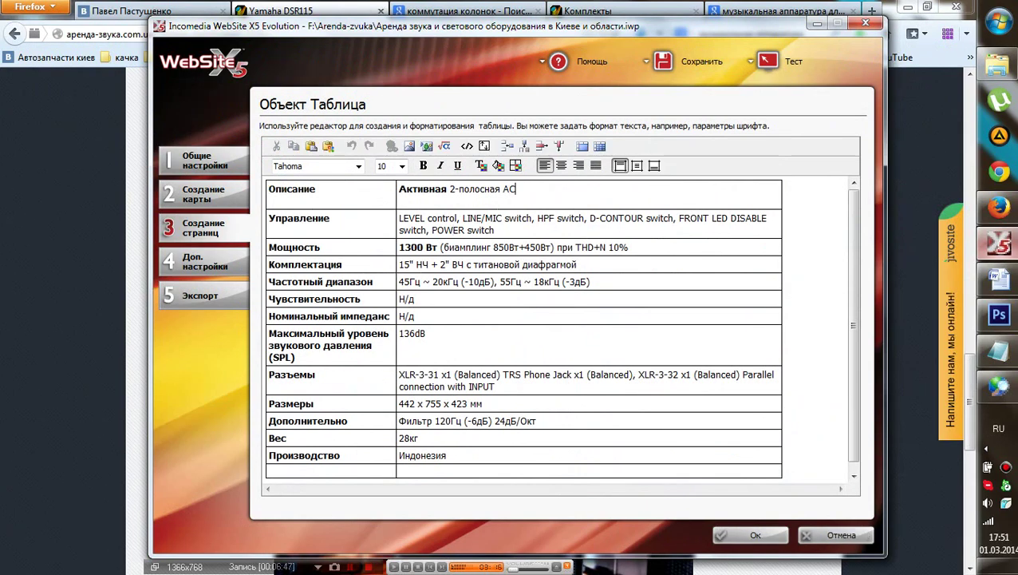
left_click_drag(450, 471, 277, 200)
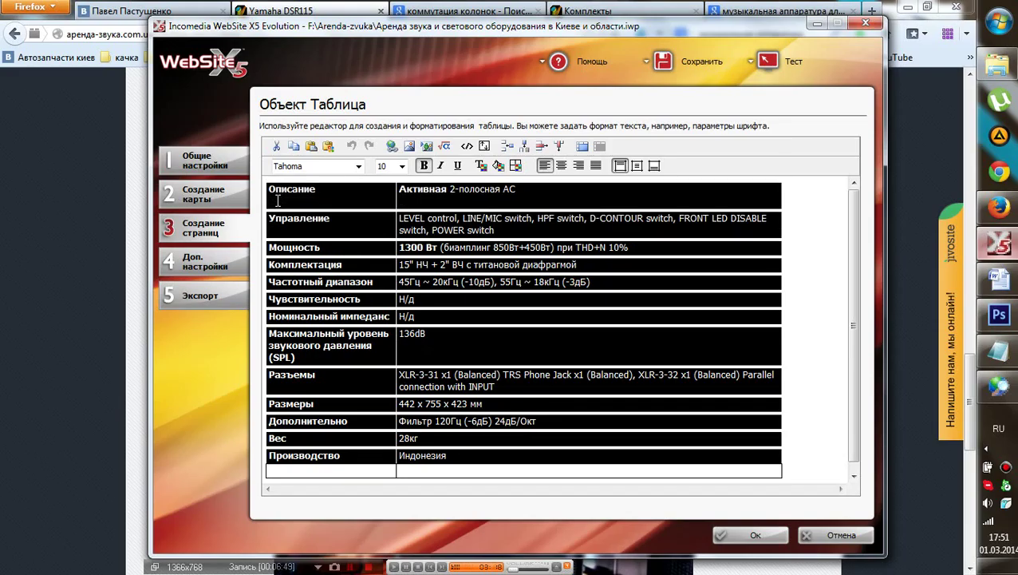
left_click(834, 534)
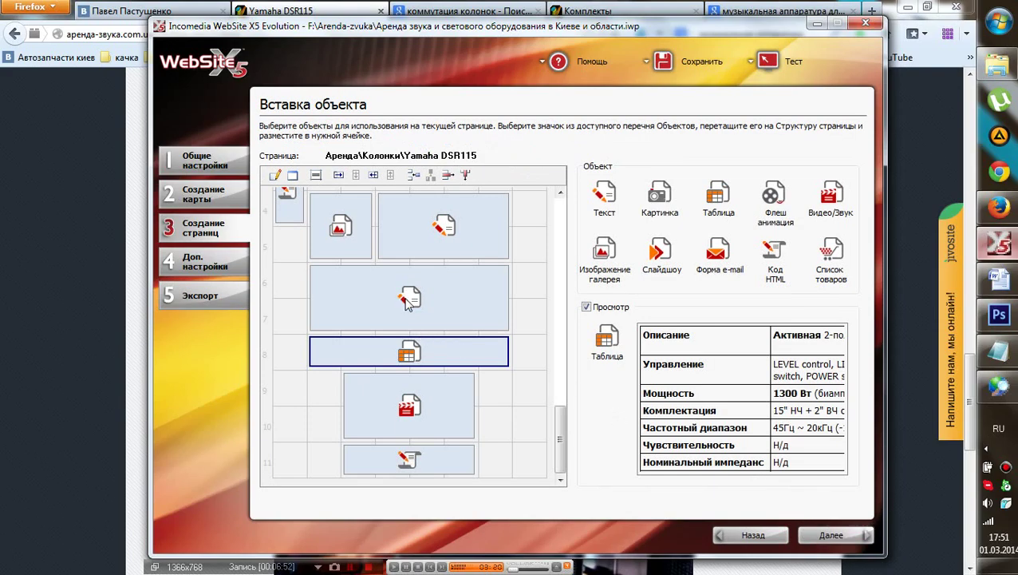
- Open the text object above the table for editing and paste the copied specifications below its last bullet point
left_click(408, 302)
left_click(274, 175)
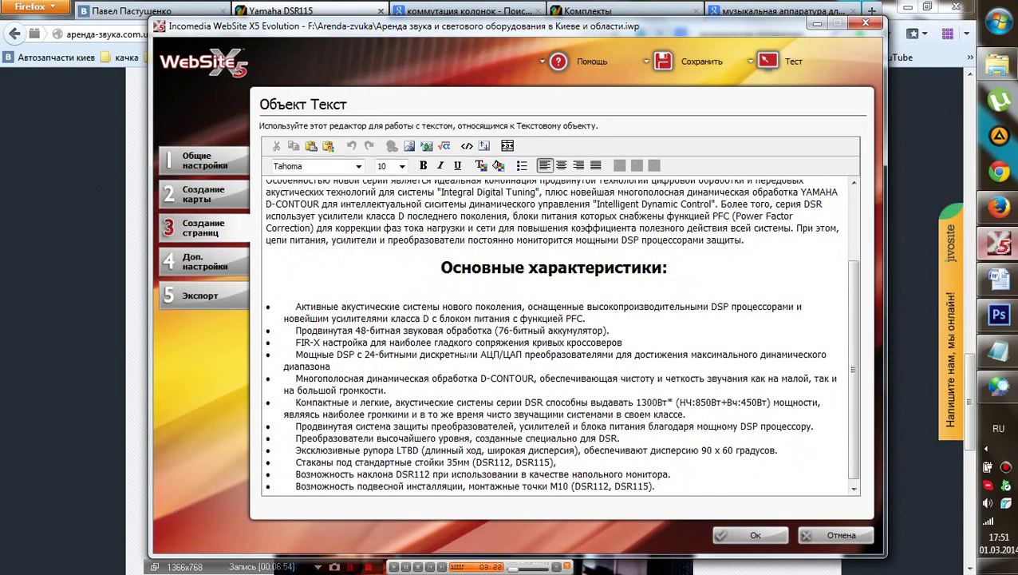
key("Page_Down")
key("Page_Down")
key("Page_Down")
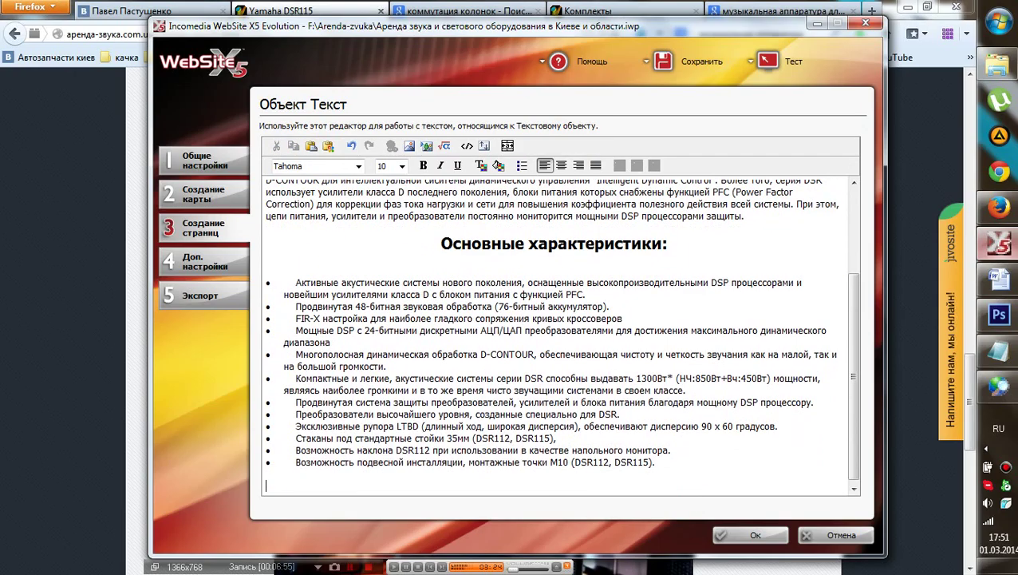
scroll(559, 336, "up", 2)
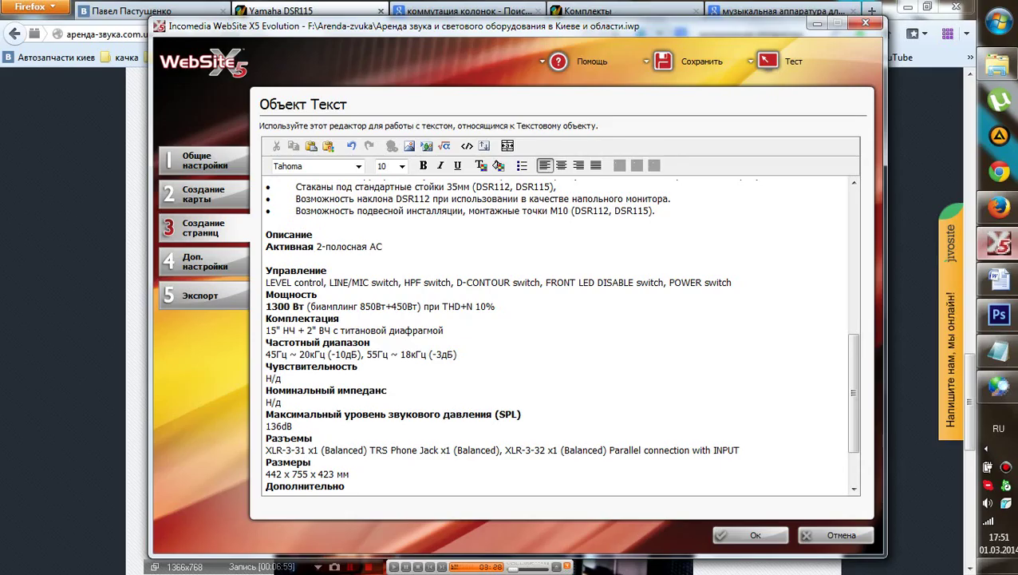
left_click(267, 249)
- Switch to Firefox, open the Yamaha DSR118w page and examine how its specifications are listed above the video
key("alt+Tab")
scroll(438, 251, "up", 10)
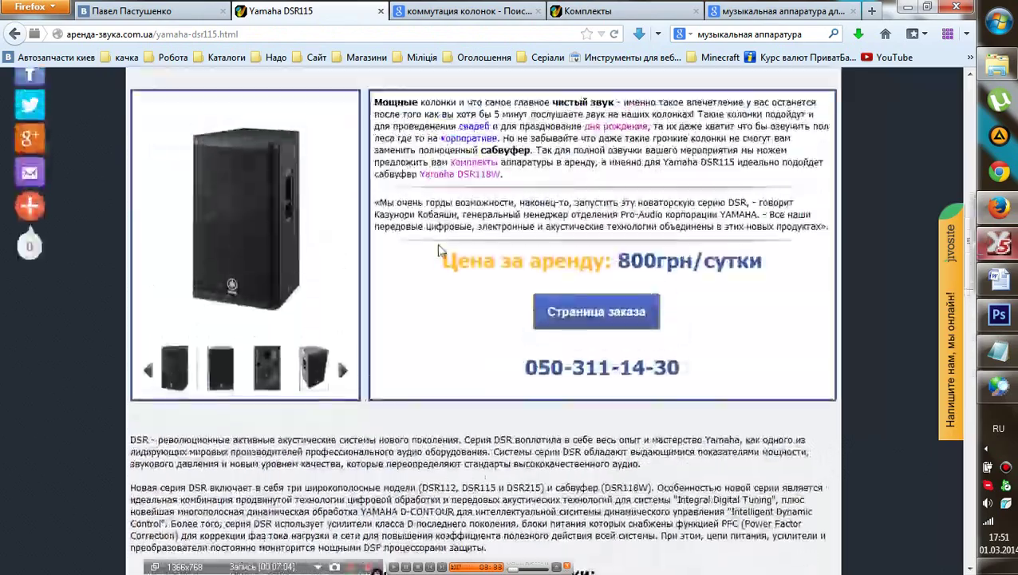
scroll(438, 251, "up", 5)
mouse_move(365, 126)
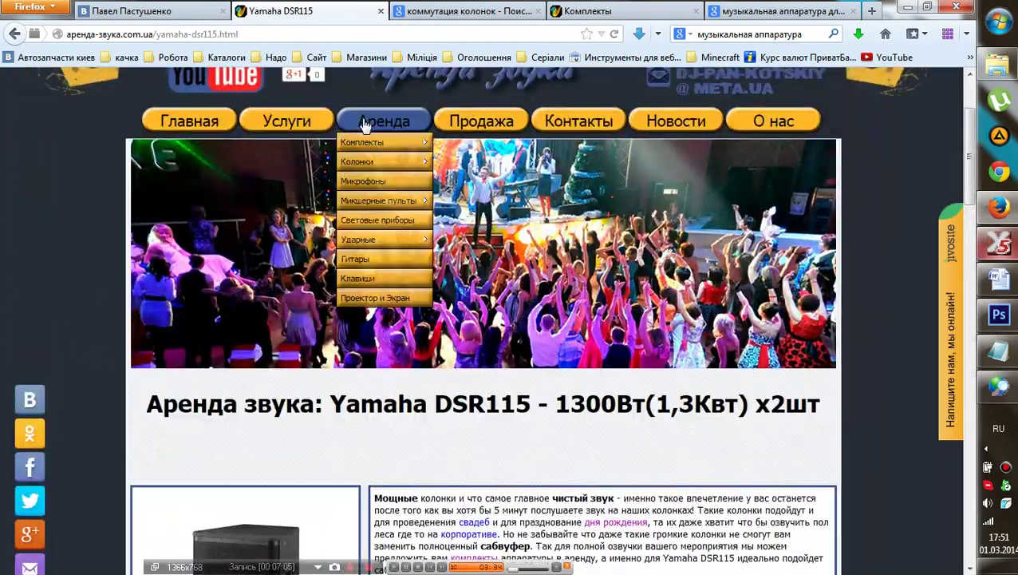
mouse_move(382, 166)
left_click(470, 180)
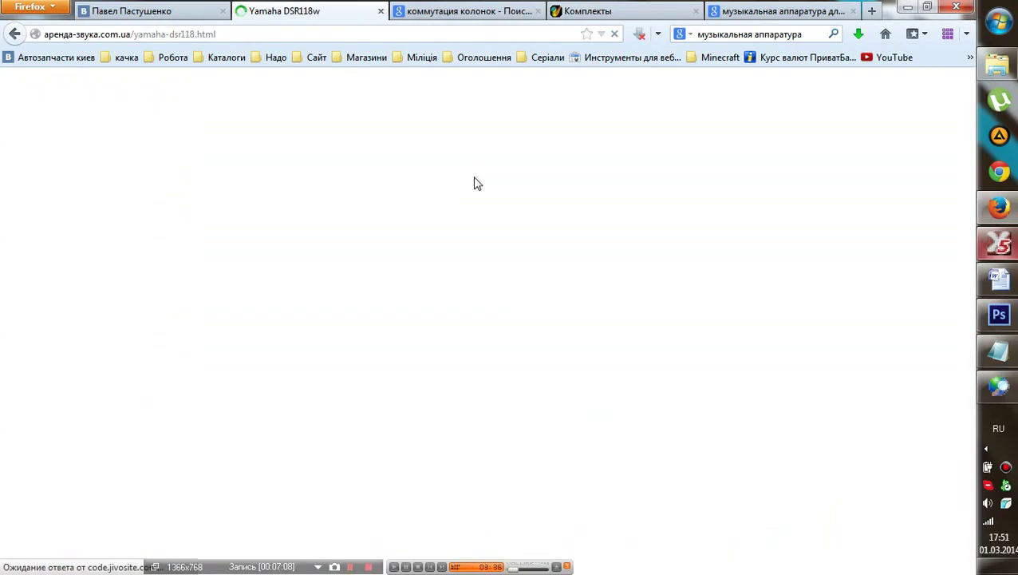
scroll(477, 186, "down", 6)
scroll(480, 194, "down", 6)
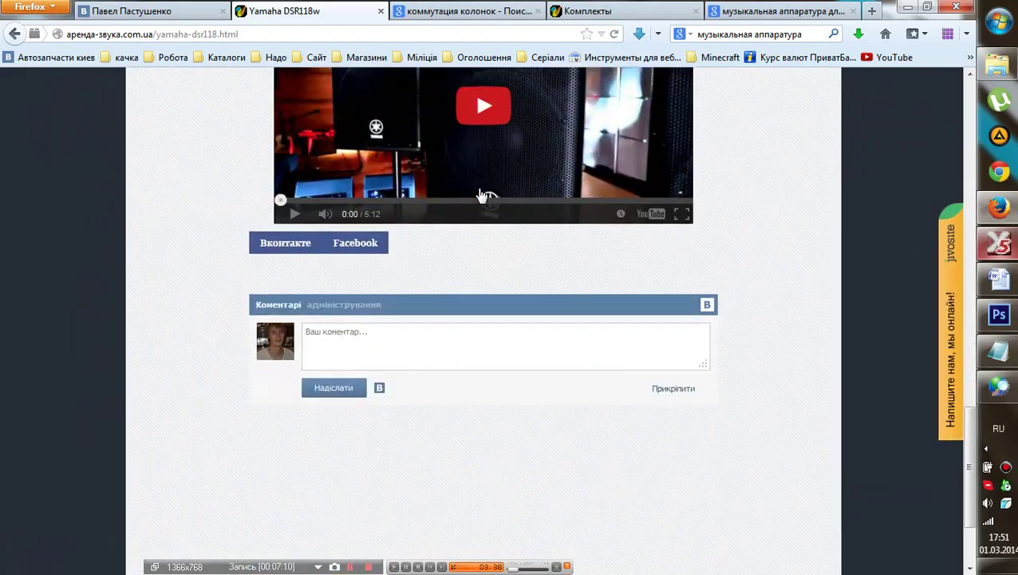
scroll(480, 195, "up", 2)
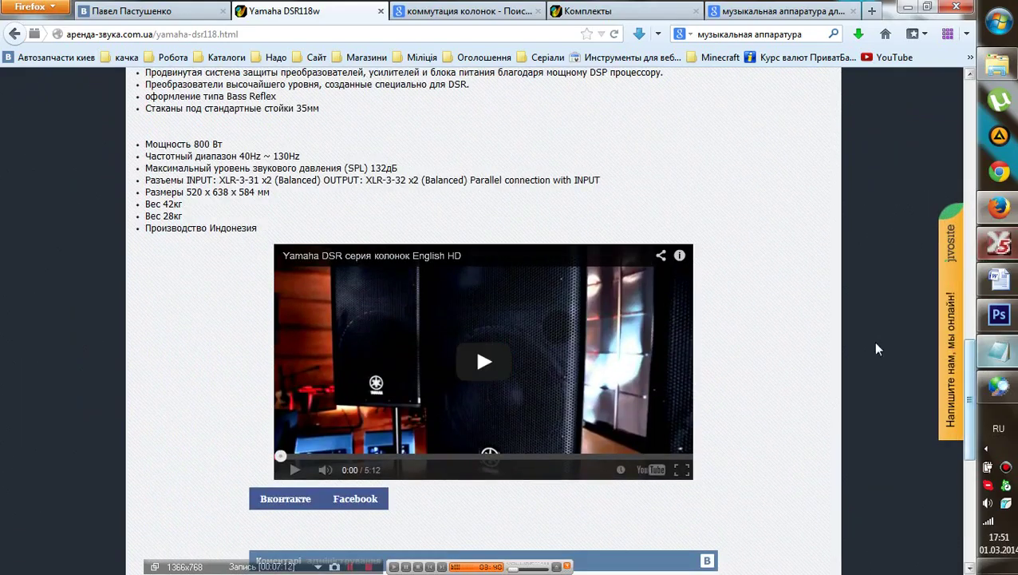
scroll(648, 291, "up", 3)
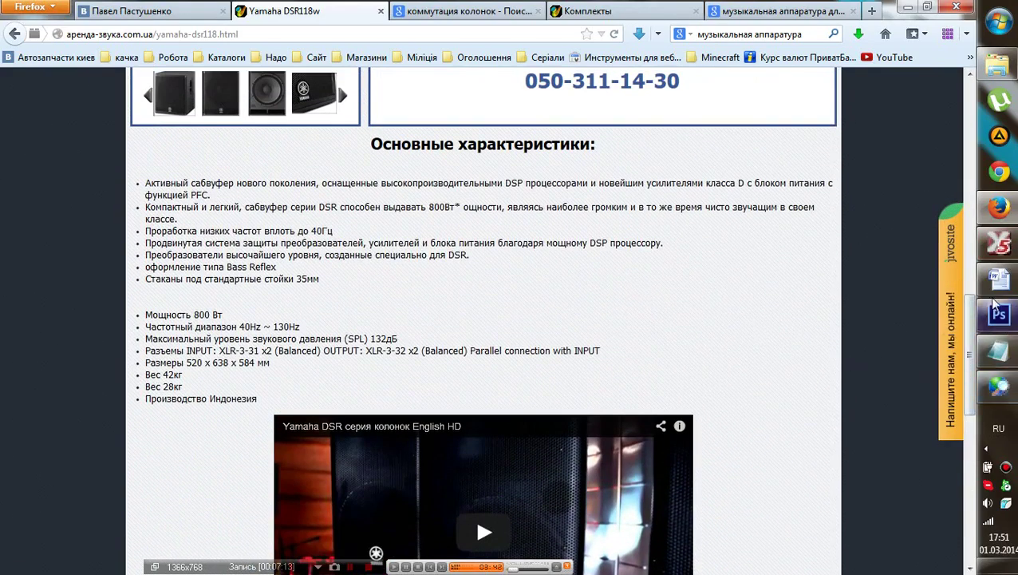
- Switch to WebSite X5 and put the Описание heading and its value on one line, separated by a colon
left_click(998, 243)
scroll(558, 335, "up", 8)
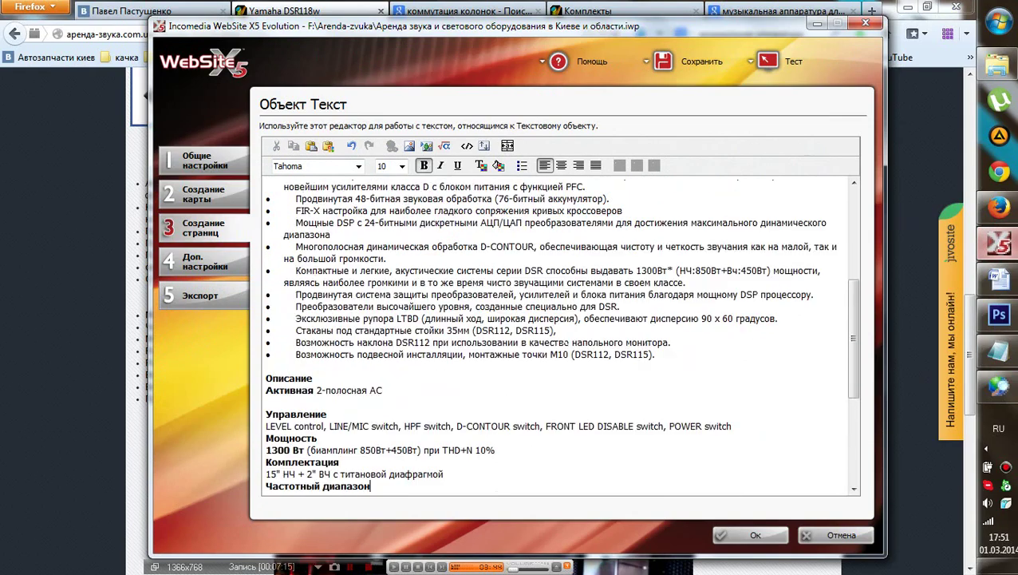
scroll(559, 336, "down", 7)
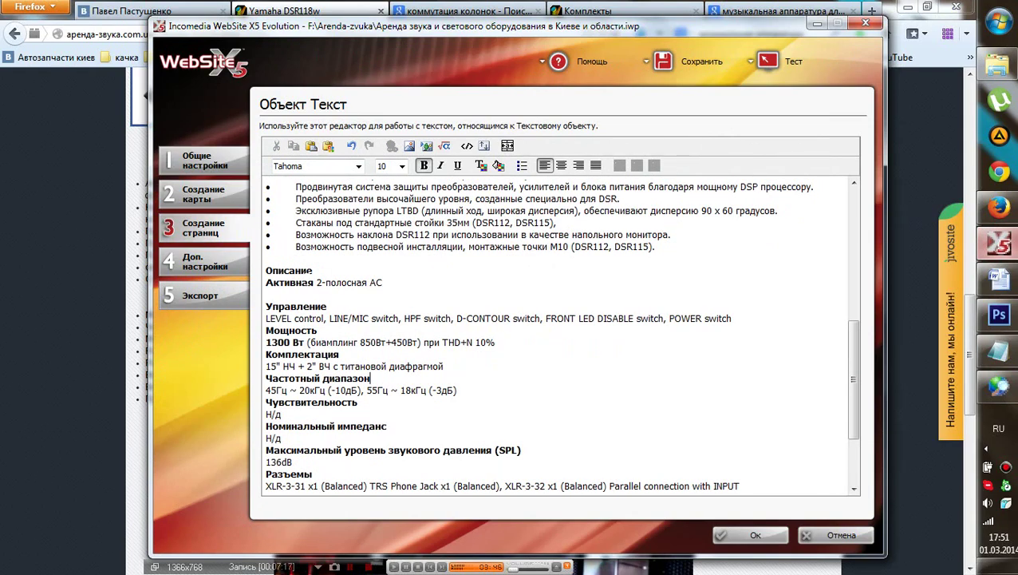
scroll(559, 335, "down", 3)
scroll(559, 336, "up", 3)
key("BackSpace")
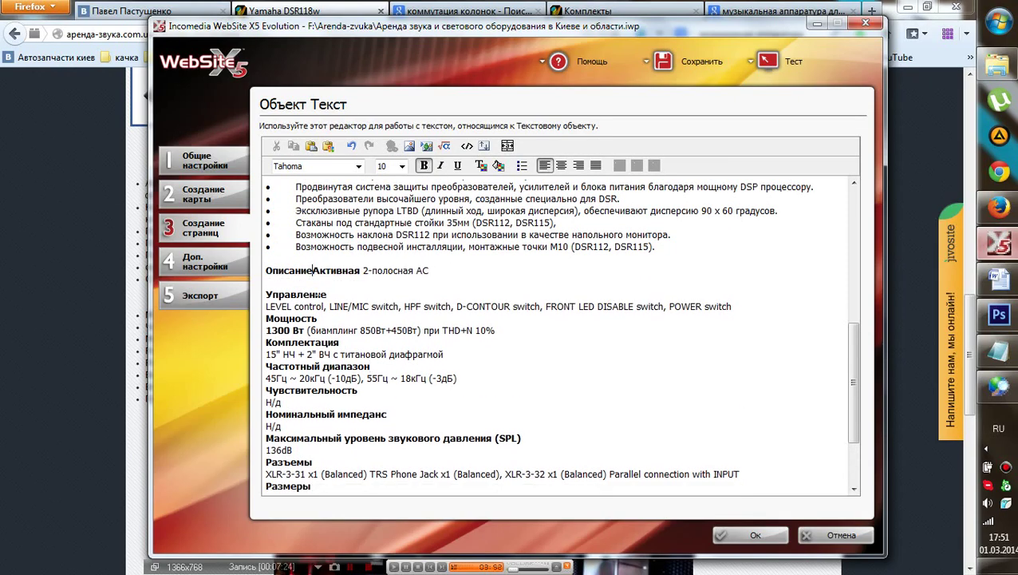
type(":")
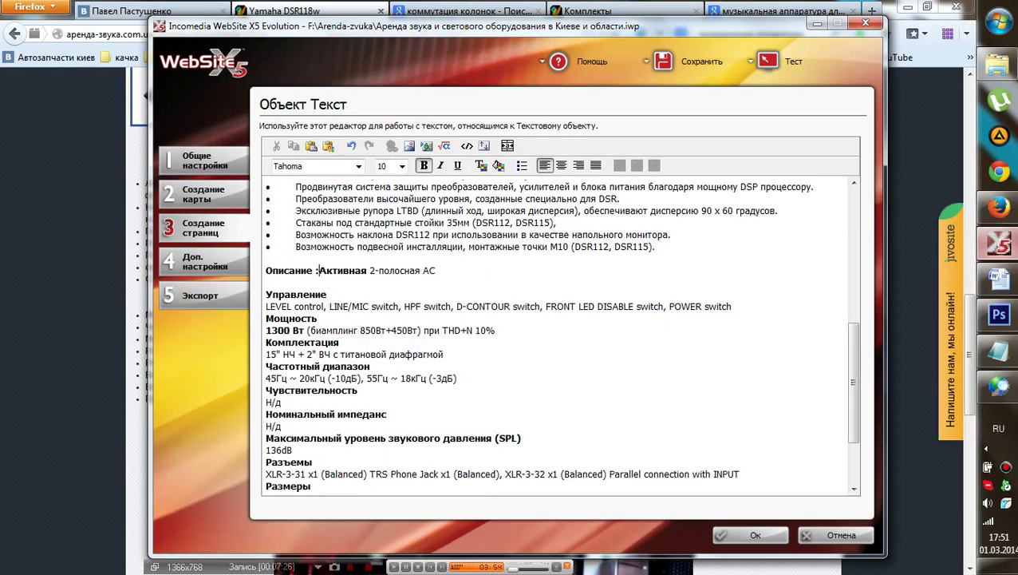
key("BackSpace")
key("BackSpace")
type(":")
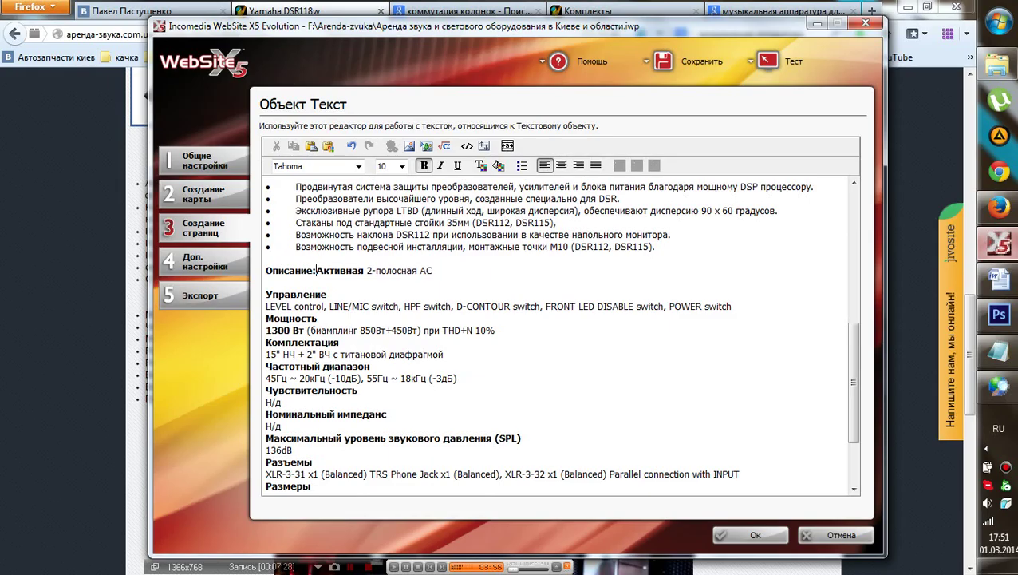
- Add colons after the Управление, Мощность and Комплектация headings and join each with its value on one line
left_click(330, 294)
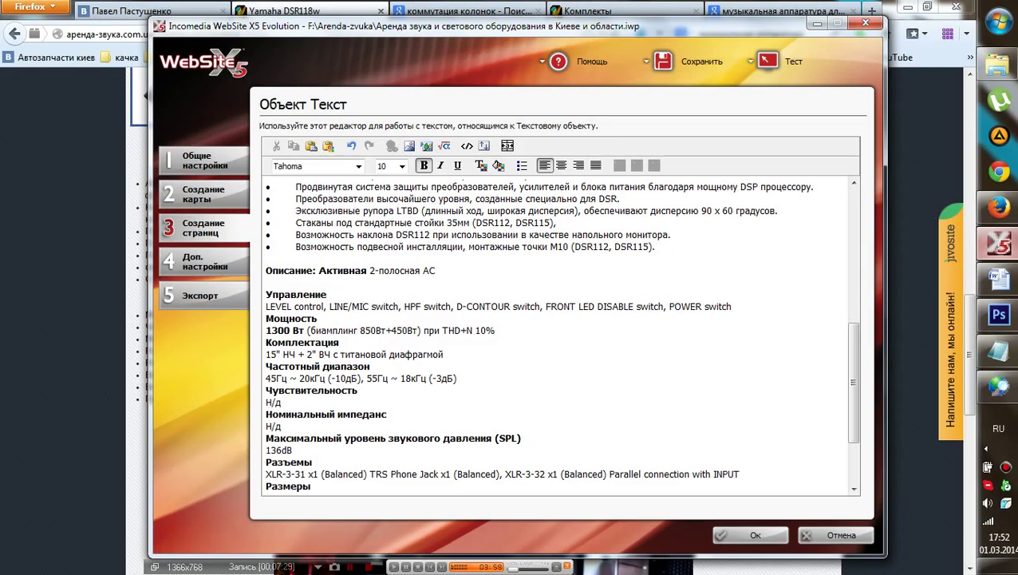
type(":")
key("Delete")
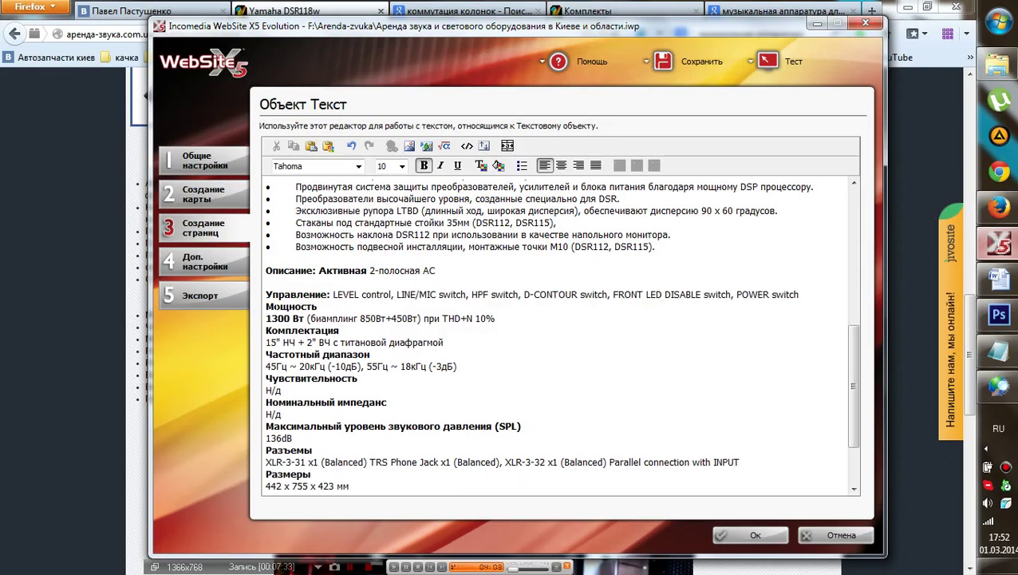
left_click(332, 319)
left_click(318, 306)
type(":")
key("Delete")
left_click(339, 318)
type(":")
key("Delete")
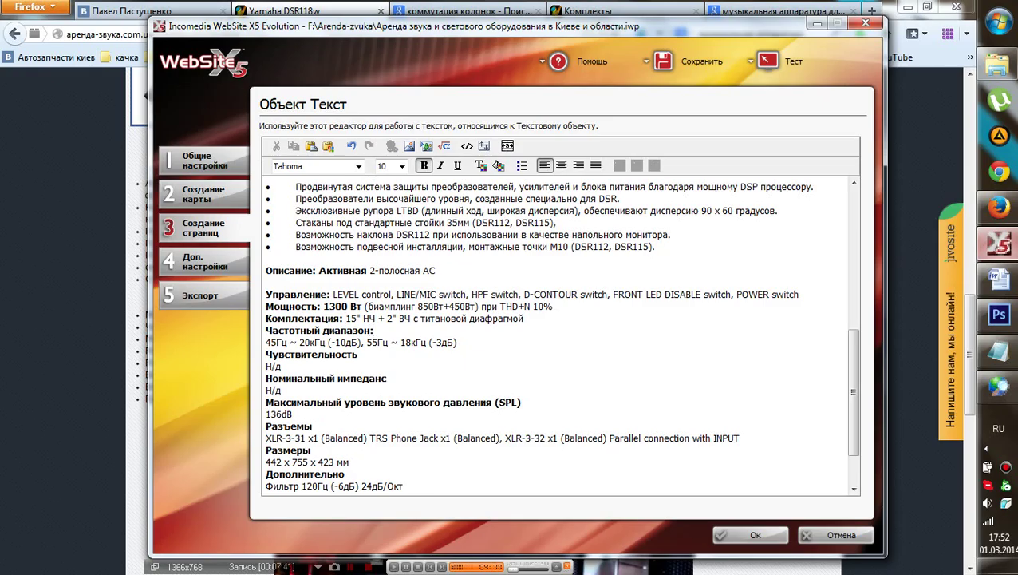
- Join the headings from Частотный диапазон through Разъемы with their values, each on one line after a colon
left_click(374, 330)
key("Delete")
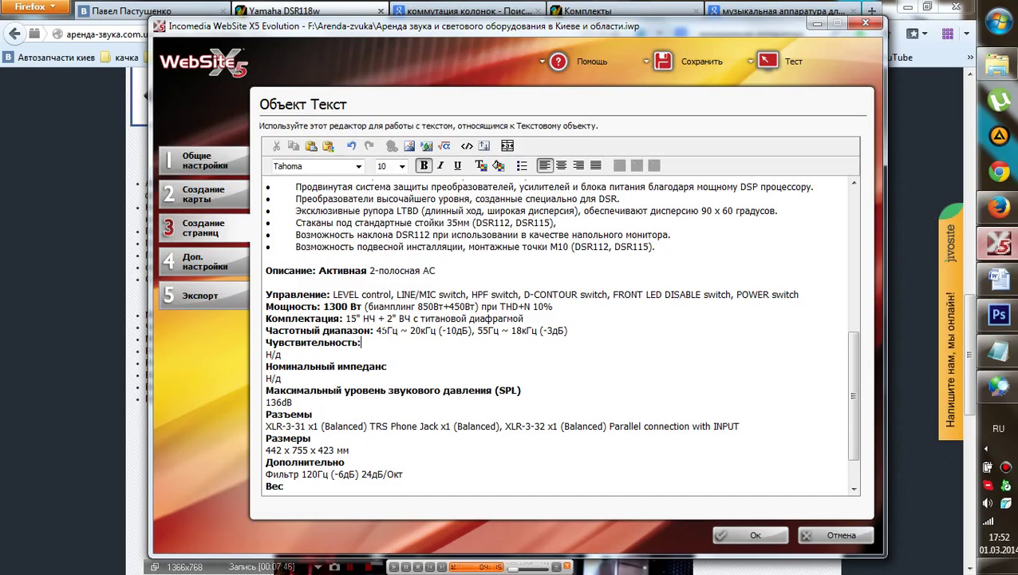
key("Delete")
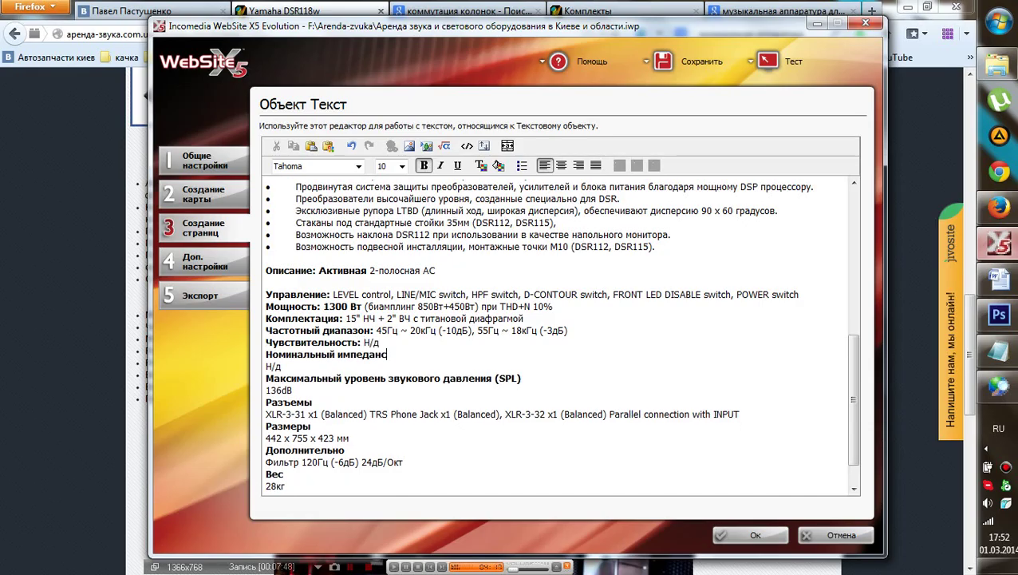
key("Delete")
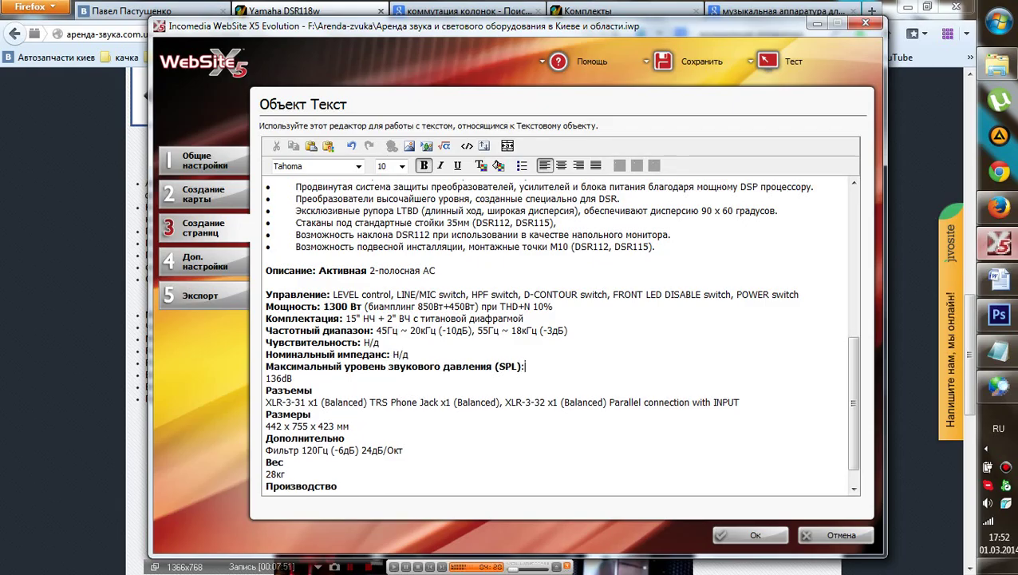
key("Delete")
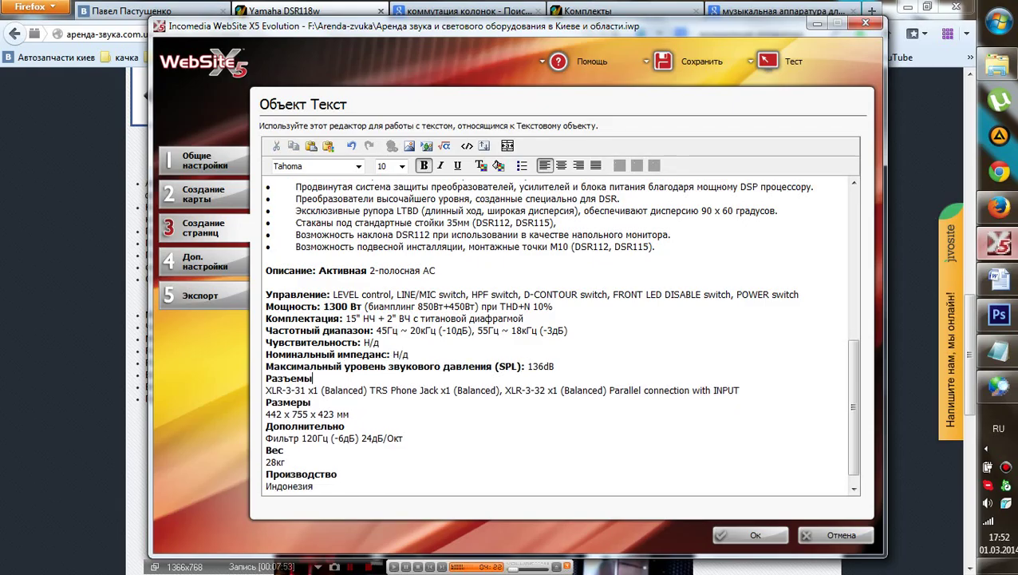
key("Delete")
- Join the Размеры and Дополнительно headings with their values, each on one line after a colon
key("Down")
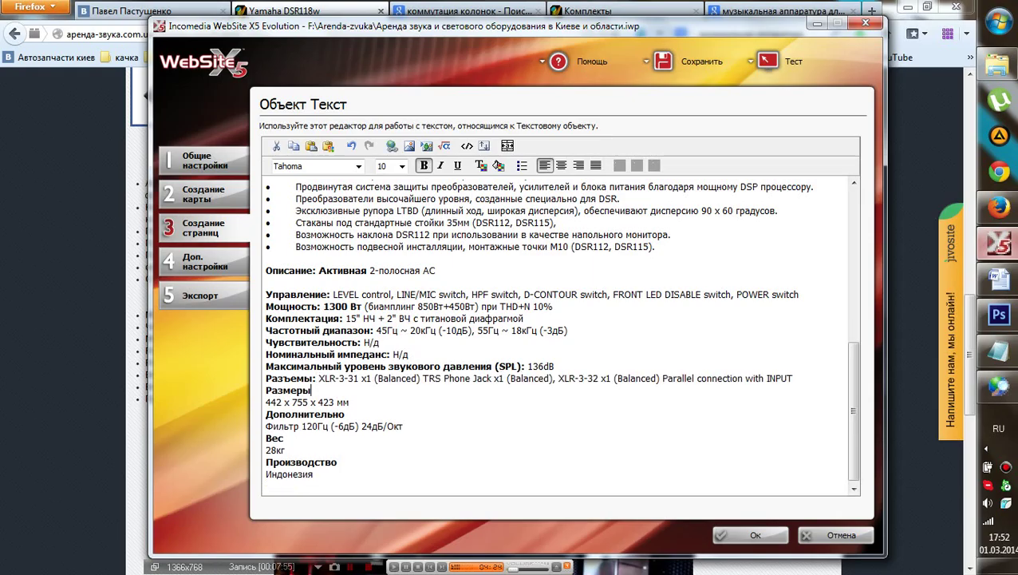
type(":")
key("Delete")
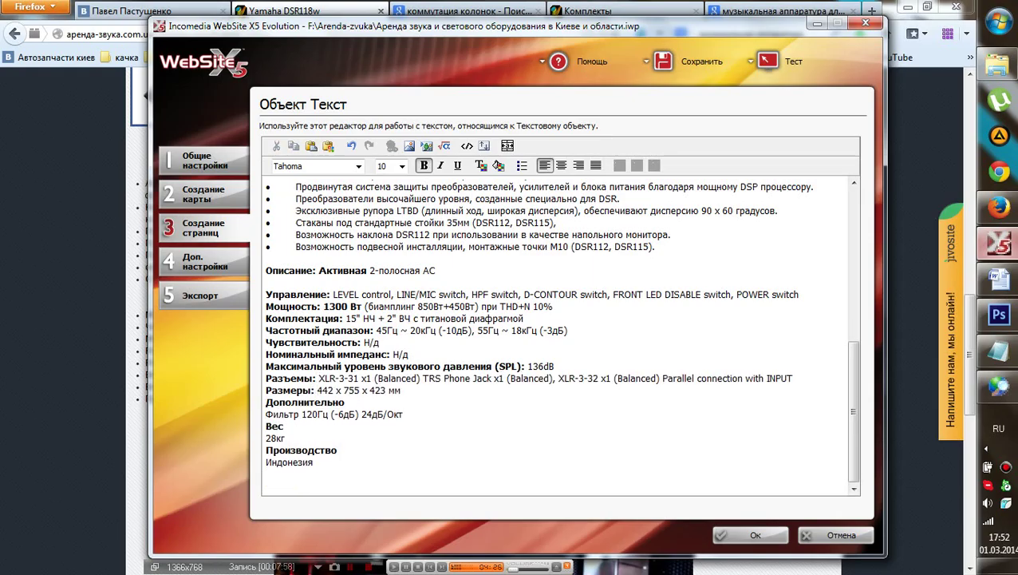
key("Delete")
key("Down")
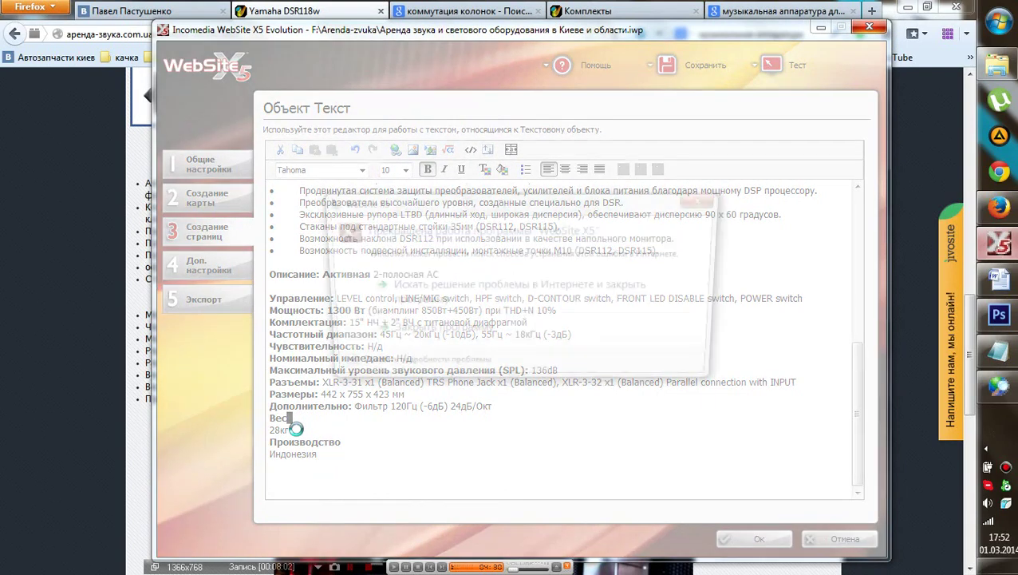
- Close the crashed program and its preview window, and minimize the open text file and folder windows to reach the desktop
left_click(428, 337)
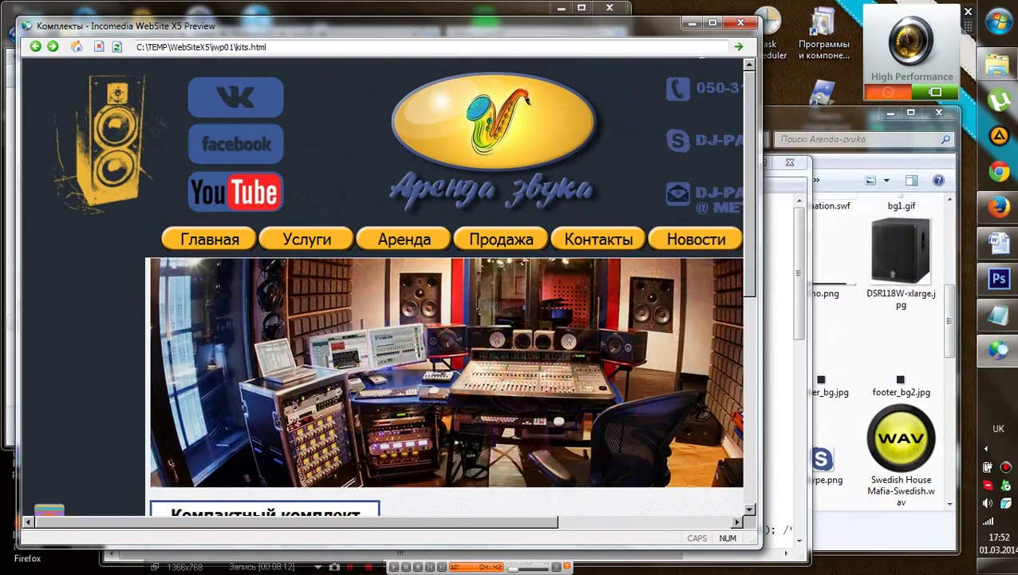
left_click(739, 24)
left_click(564, 13)
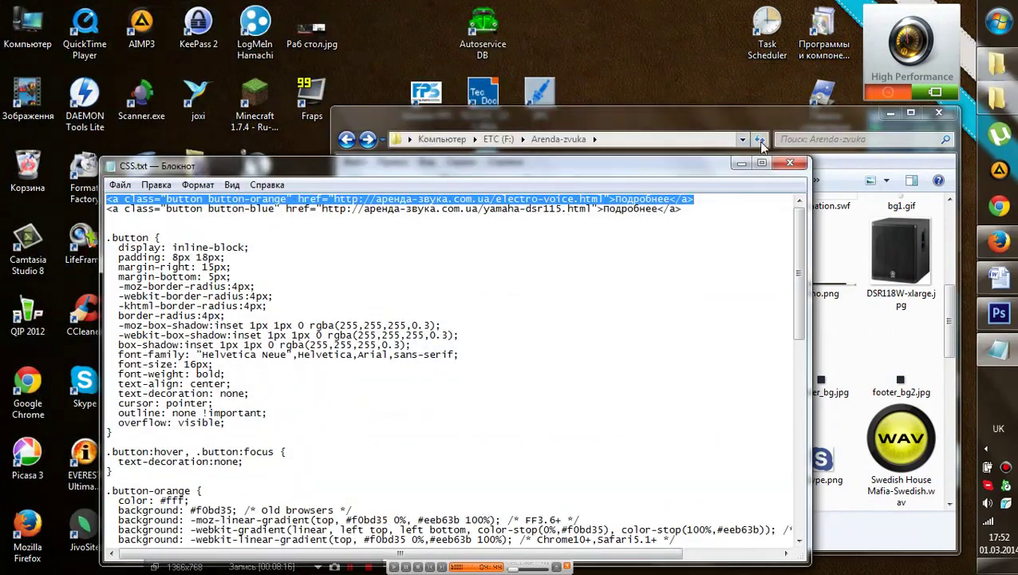
left_click(742, 164)
left_click(889, 114)
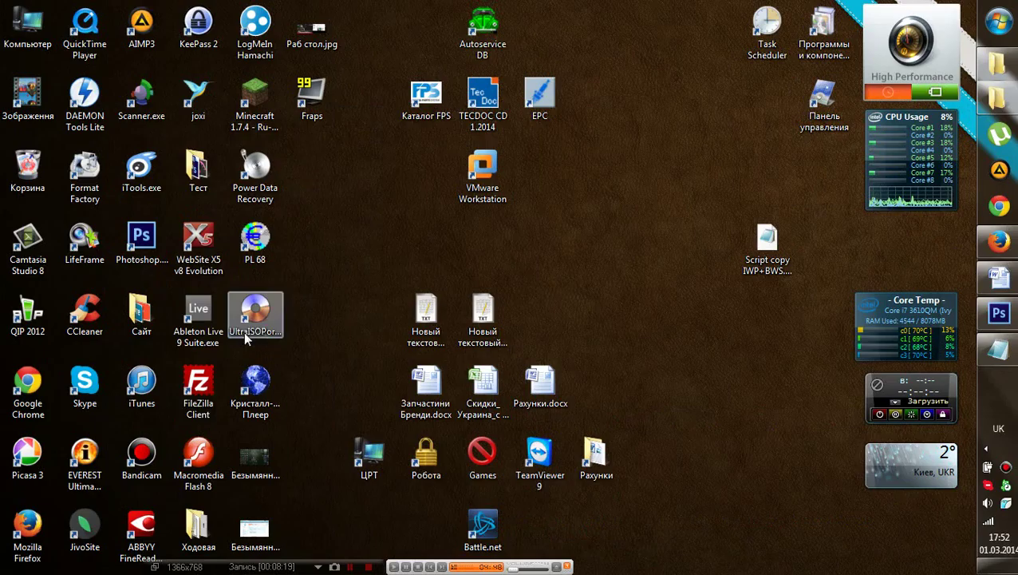
- Relaunch WebSite X5 Evolution and open the existing project Аренда звука и светового оборудования в Киеве и области.iwp
double_click(198, 241)
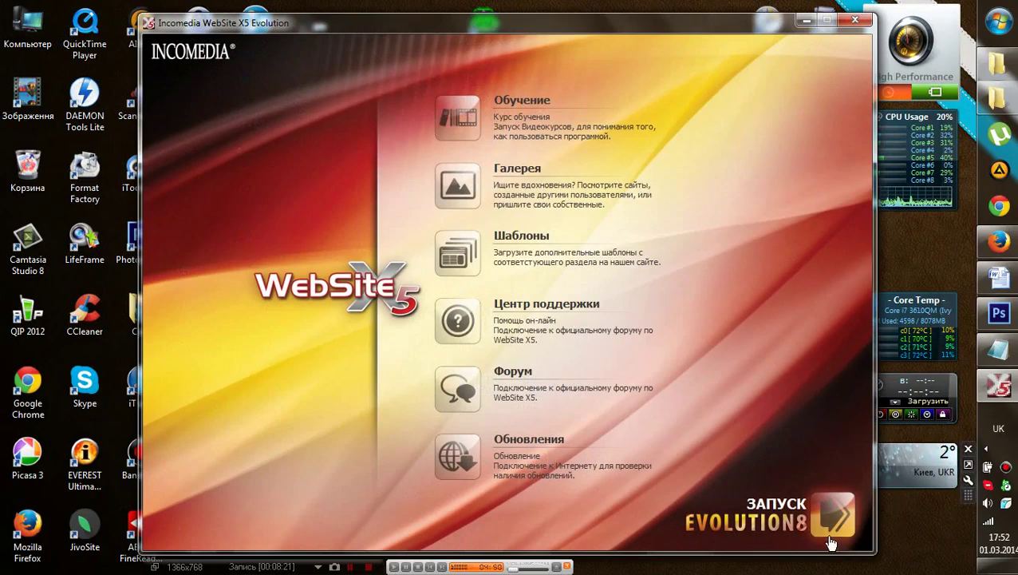
left_click(834, 533)
left_click(622, 291)
left_click(620, 302)
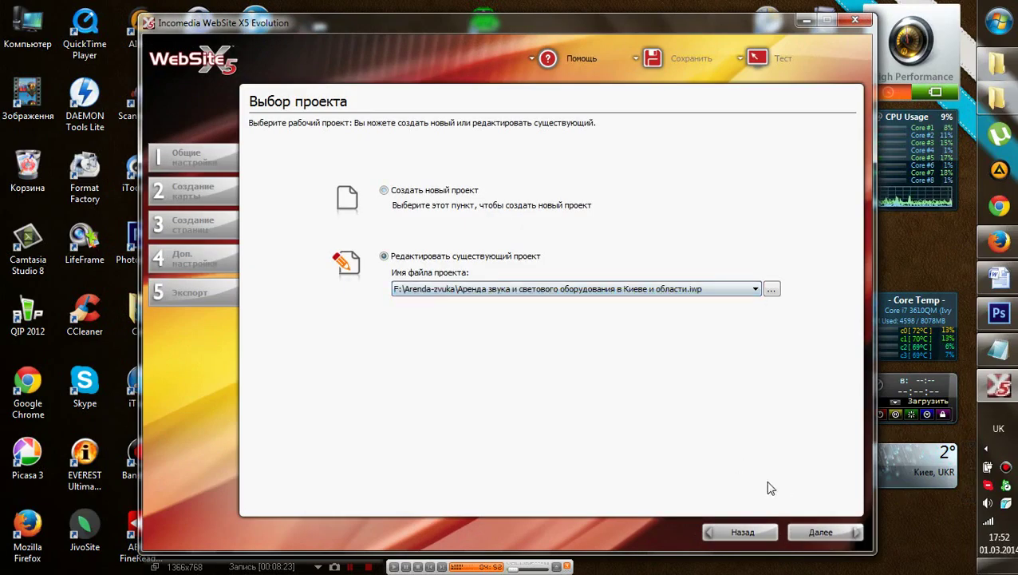
left_click(822, 532)
- Open the Комплекты page from the site map and examine its text object, leaving the editor without changes
left_click(176, 260)
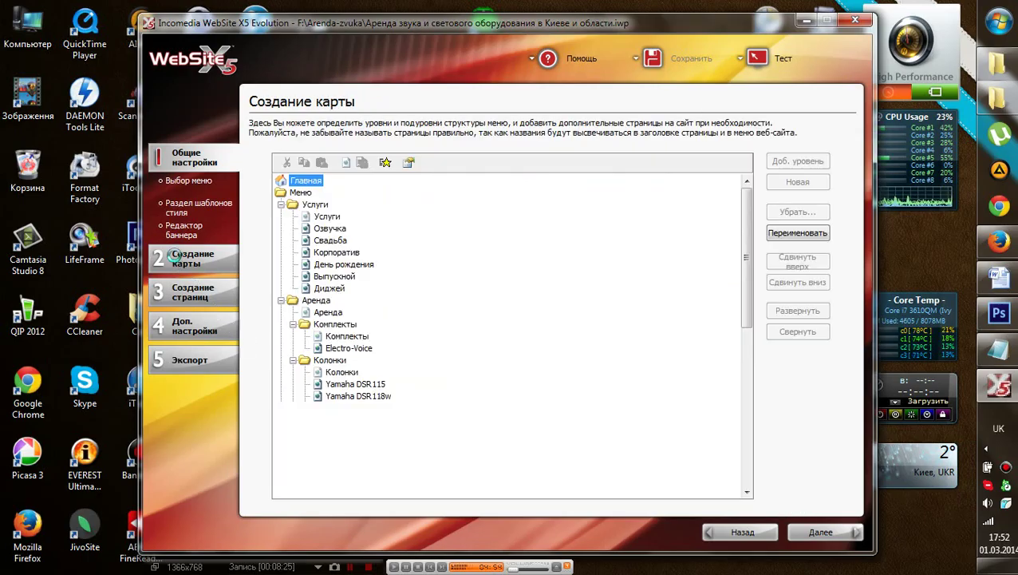
double_click(361, 339)
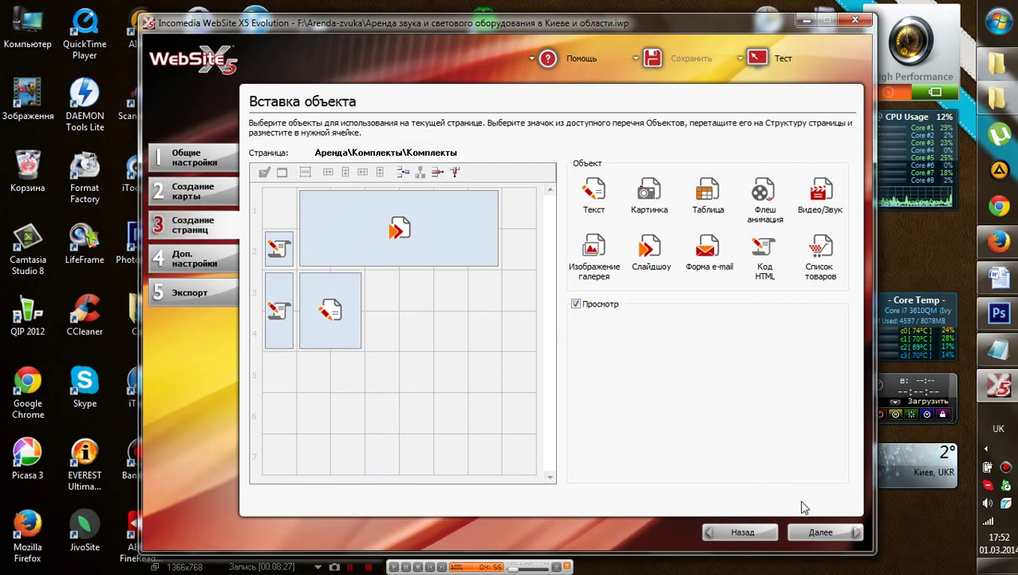
left_click(822, 531)
left_click(742, 532)
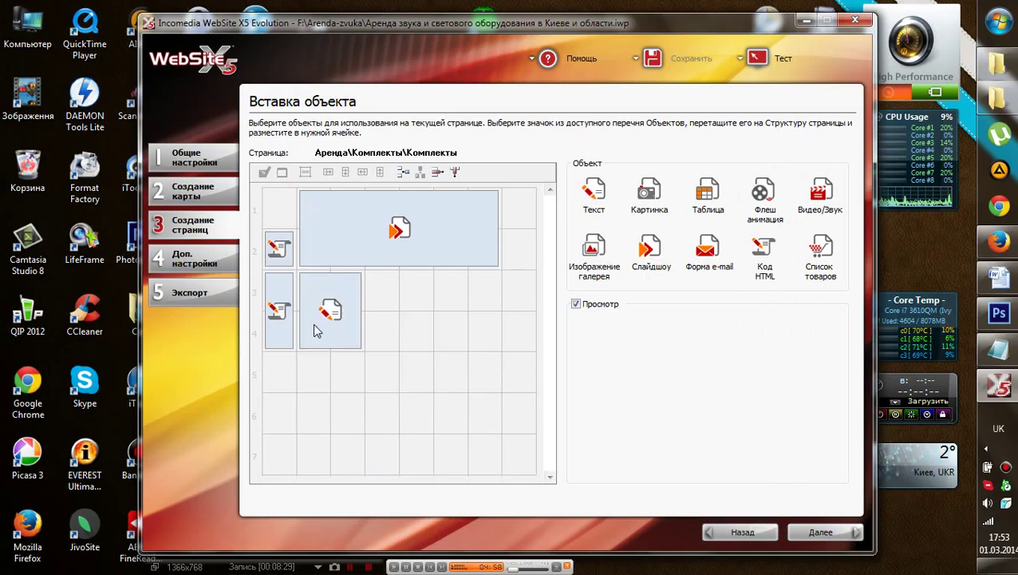
left_click(329, 311)
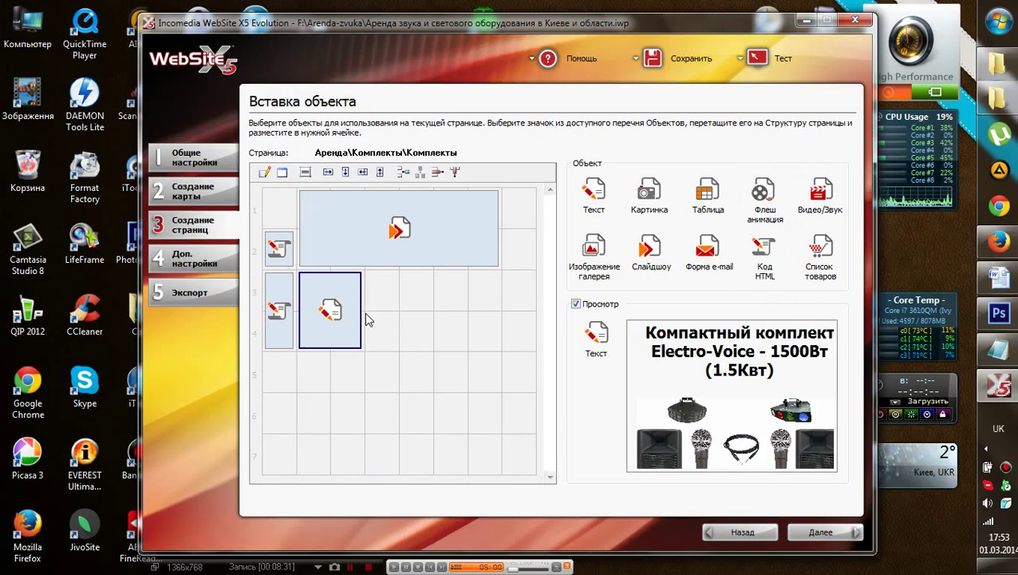
left_click(264, 172)
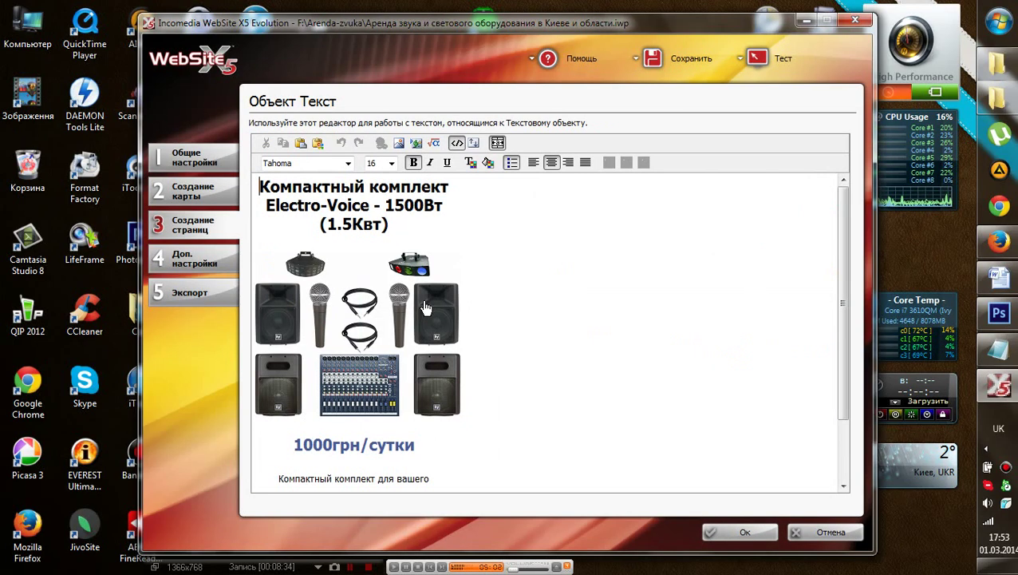
scroll(425, 307, "down", 3)
left_click(826, 531)
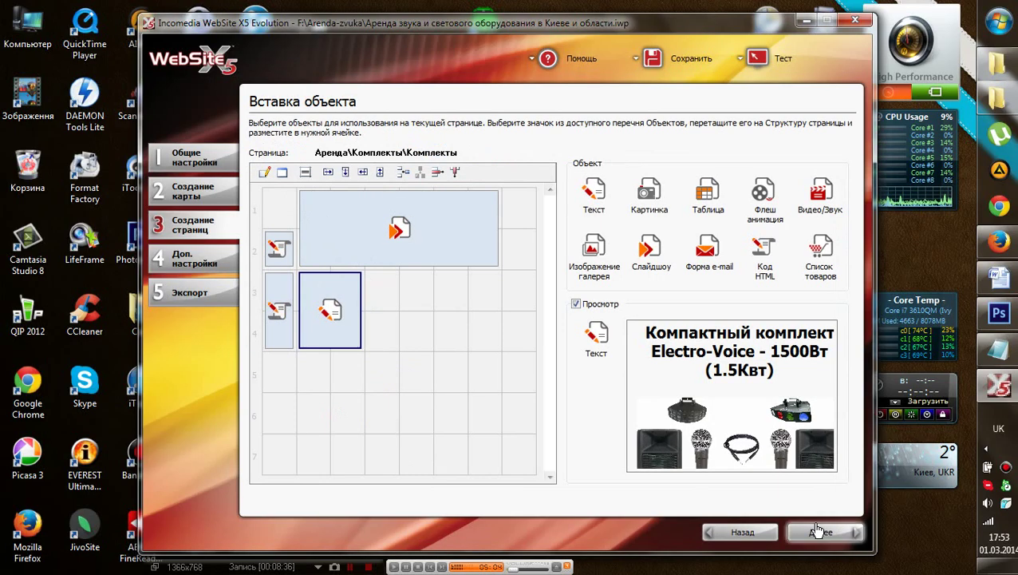
- Check the slideshow object on the Комплекты page and the text object on the Electro-Voice page
left_click(421, 231)
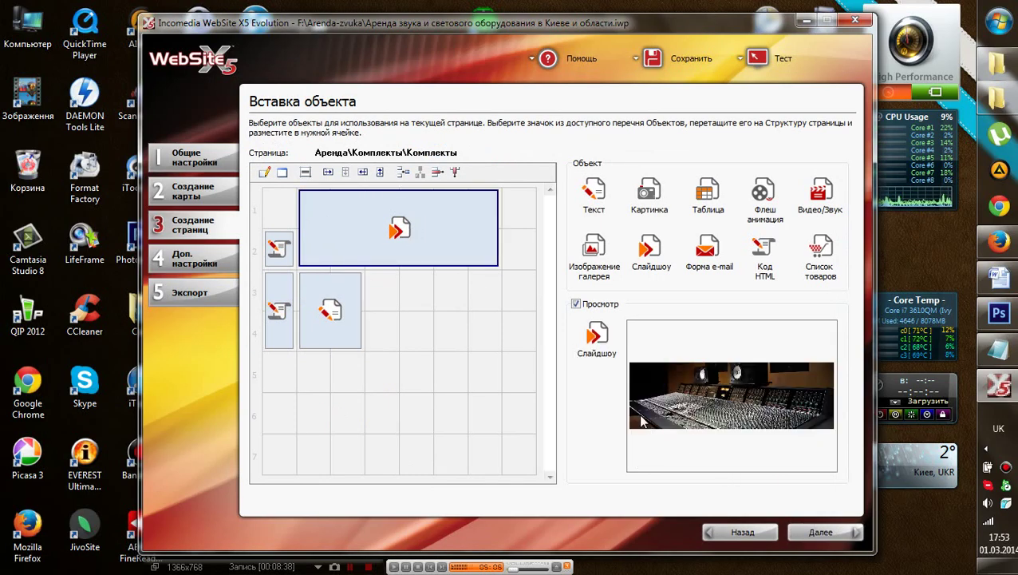
left_click(822, 531)
left_click(399, 286)
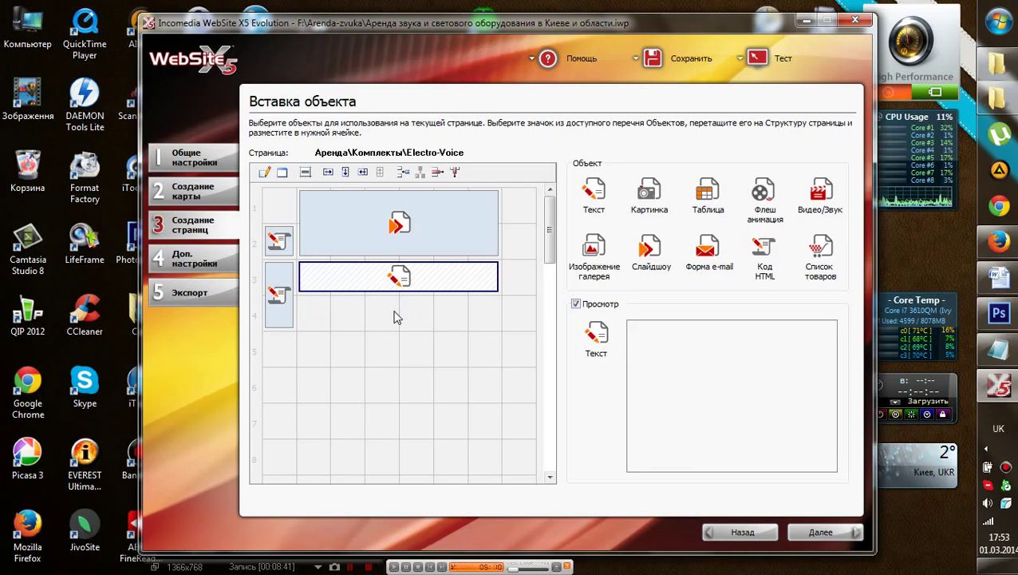
- Open the Yamaha DSR115 page, copy all filled rows inside its table object and close the table editor
left_click(834, 530)
left_click(818, 532)
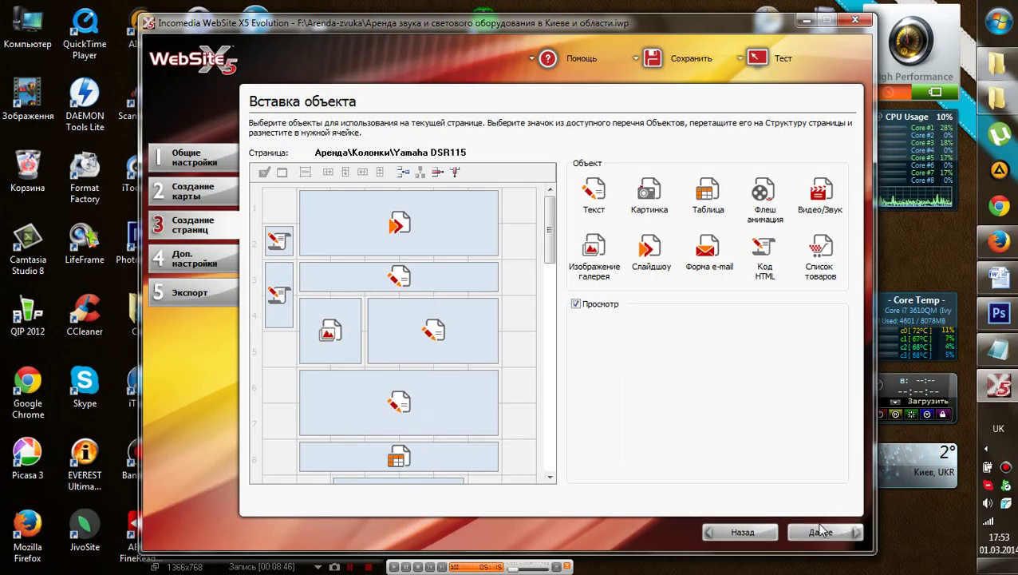
left_click(408, 452)
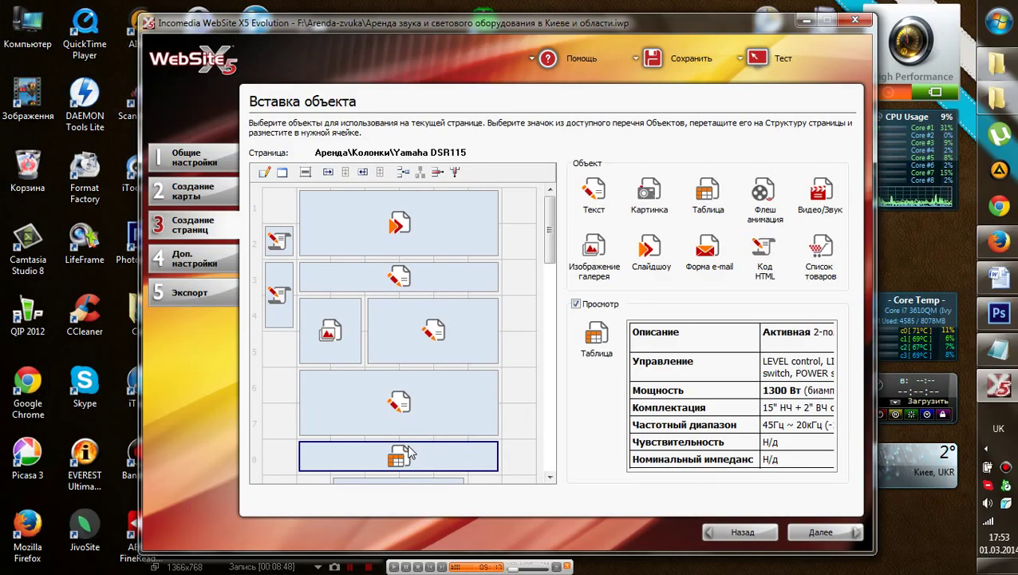
left_click(265, 172)
left_click_drag(434, 452, 269, 186)
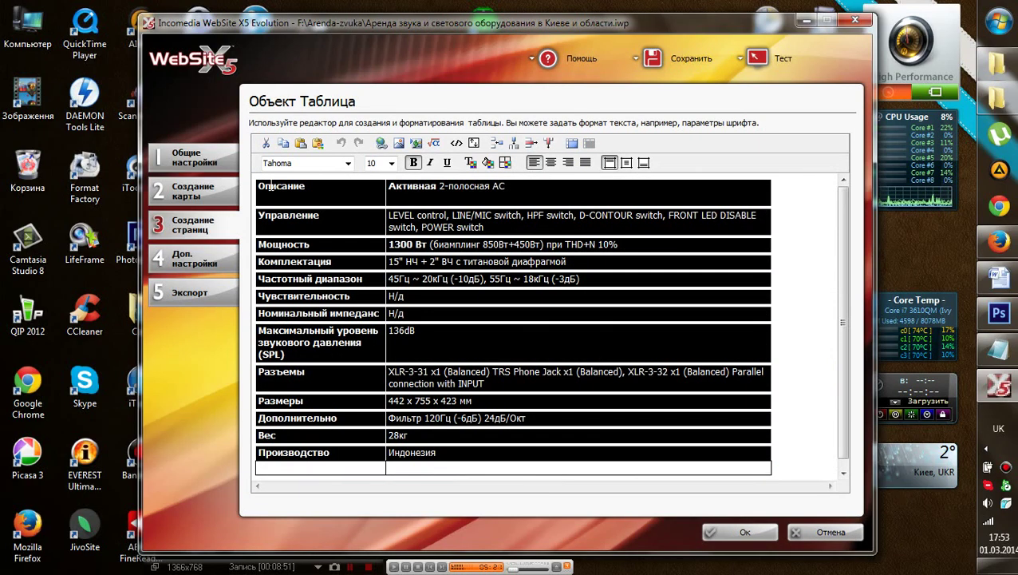
left_click(742, 531)
- Paste the copied specifications below the last bullet point of the text object above the table and confirm the text
left_click(417, 392)
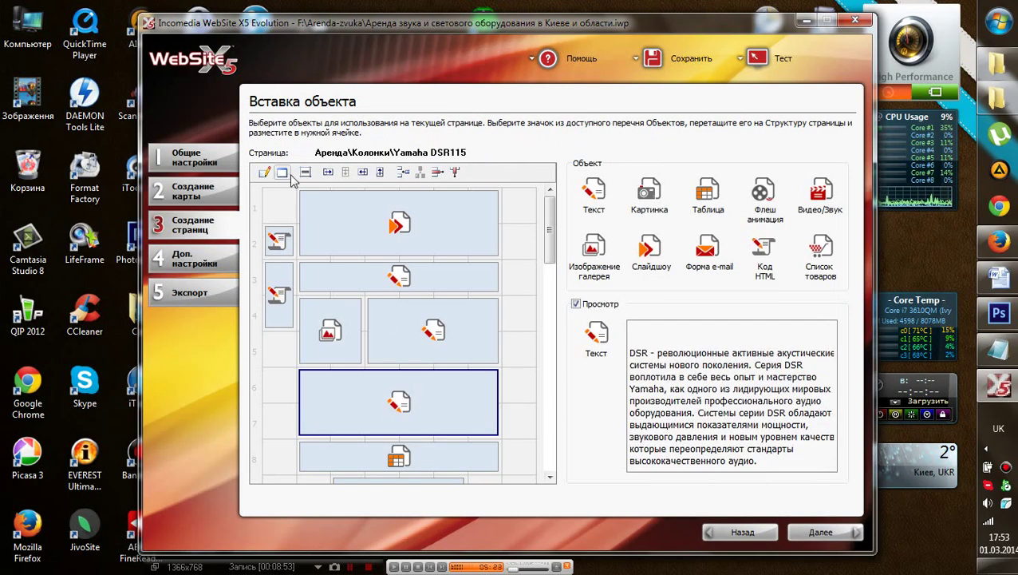
left_click(264, 171)
left_click(702, 483)
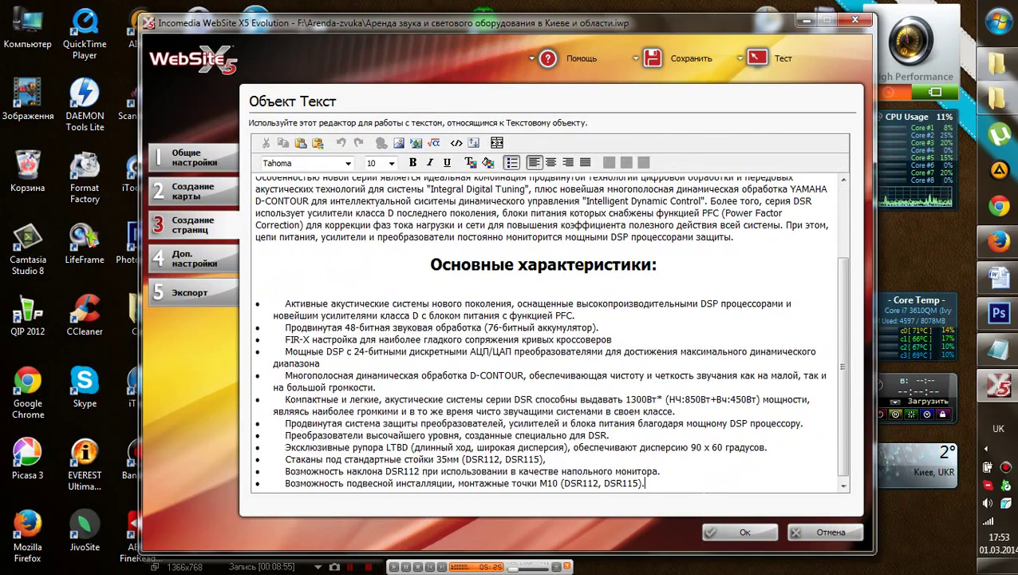
key("ctrl+v")
scroll(548, 331, "up", 3)
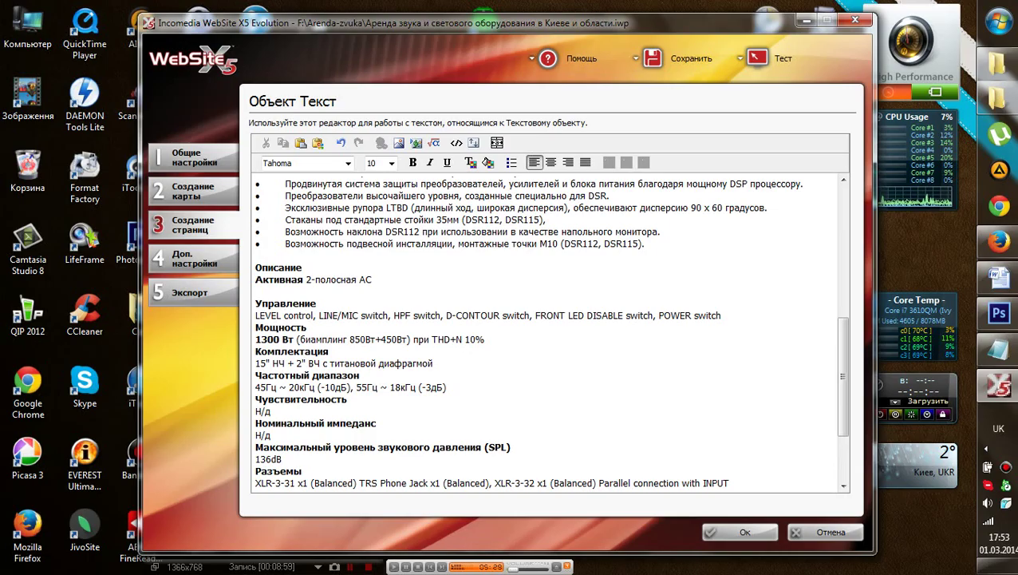
left_click(740, 531)
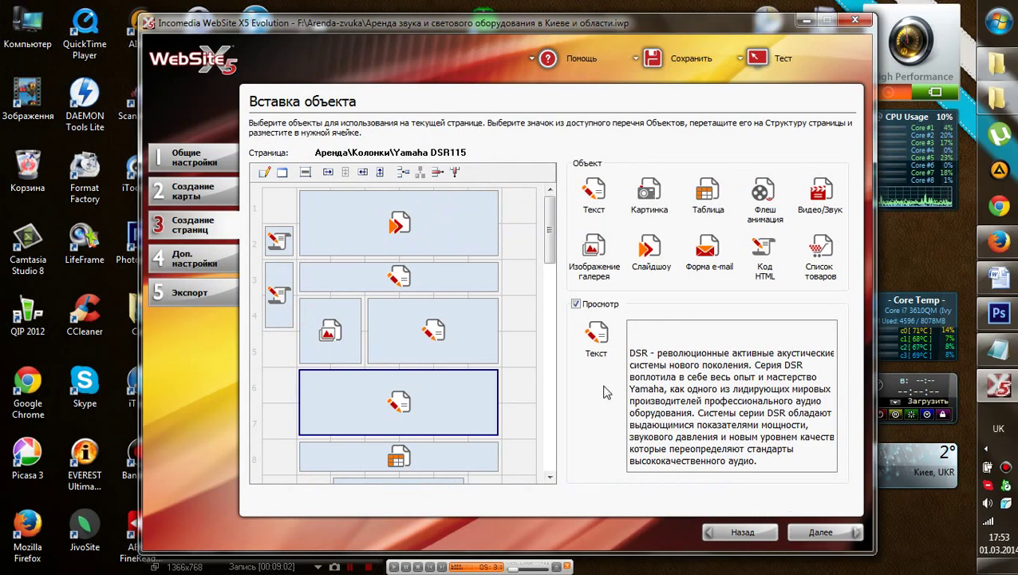
- Copy the image gallery object from the Yamaha DSR115 page, paste it below the text object on the Electro-Voice page and enlarge it to two-by-two cells
left_click(722, 532)
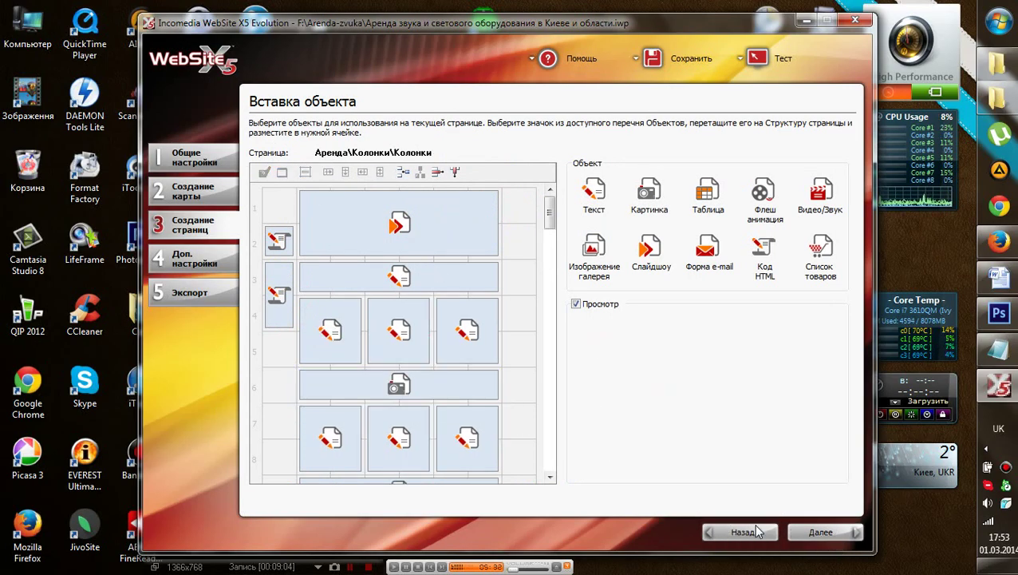
left_click(746, 532)
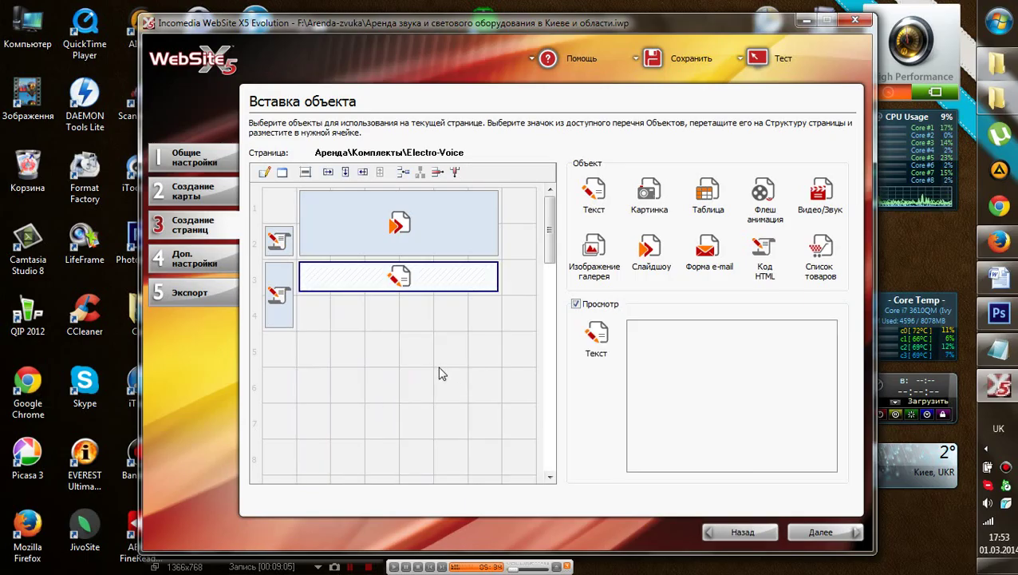
left_click(793, 533)
left_click(327, 327)
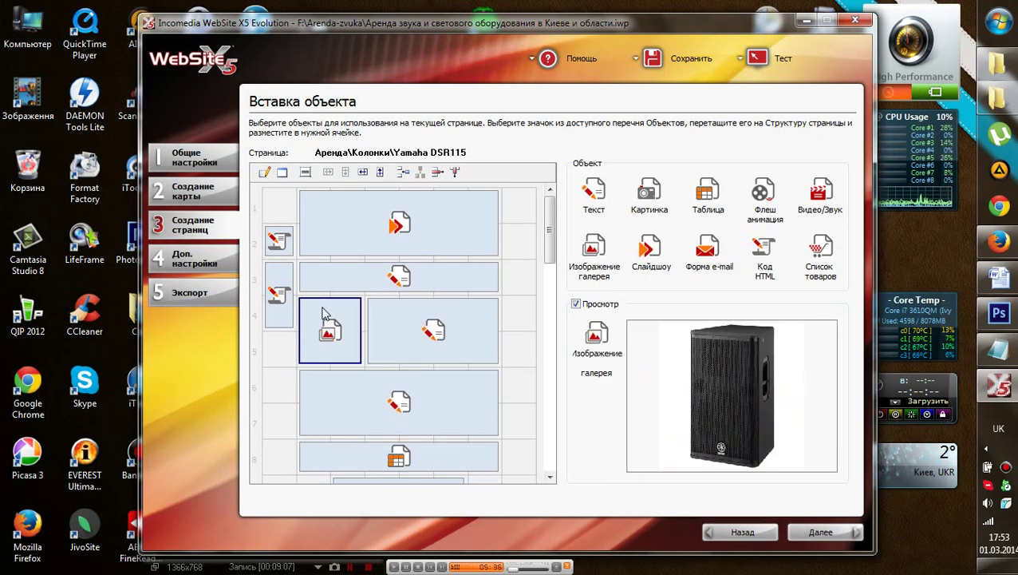
right_click(327, 311)
left_click(359, 336)
left_click(728, 530)
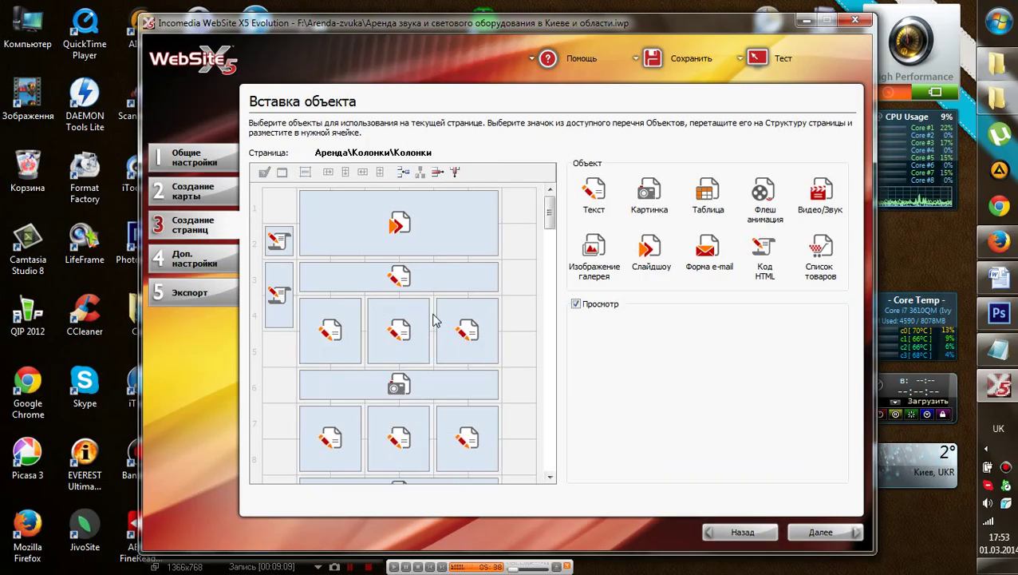
left_click(734, 529)
right_click(317, 319)
left_click(358, 355)
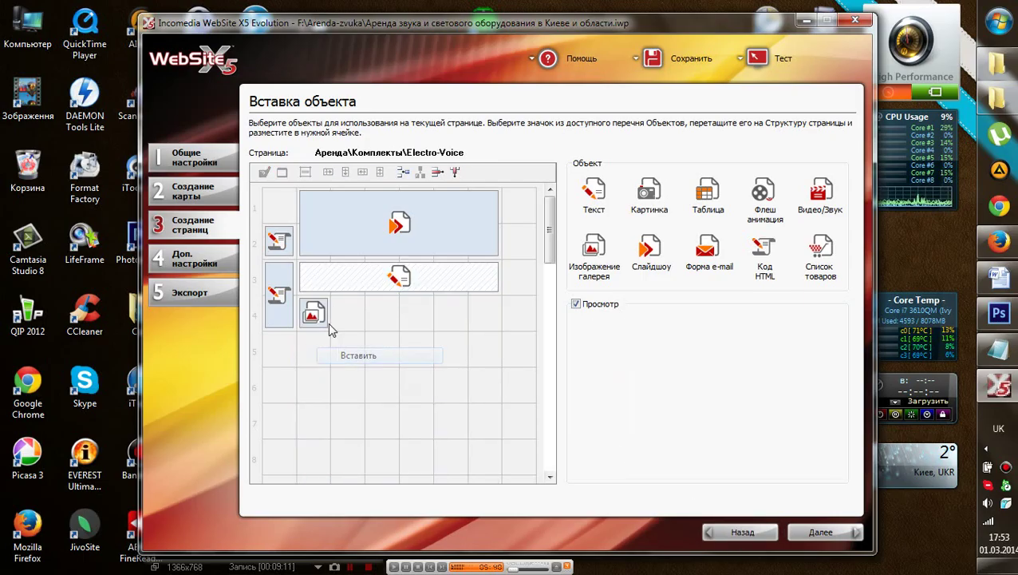
- Copy the text object beside the Yamaha DSR115 gallery, paste it beside the Electro-Voice gallery and enlarge it to four columns by two rows
left_click(834, 531)
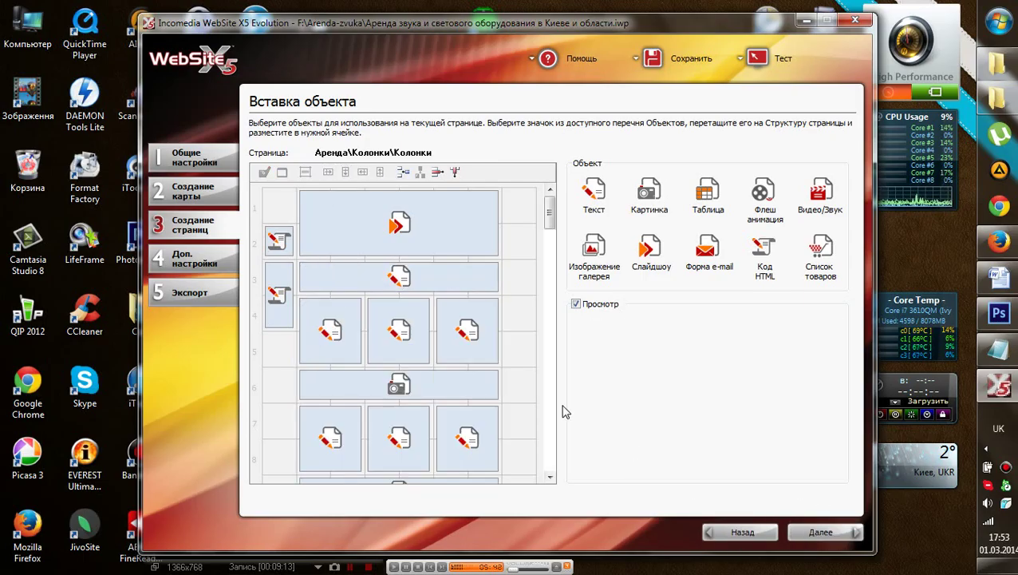
left_click(810, 531)
right_click(444, 336)
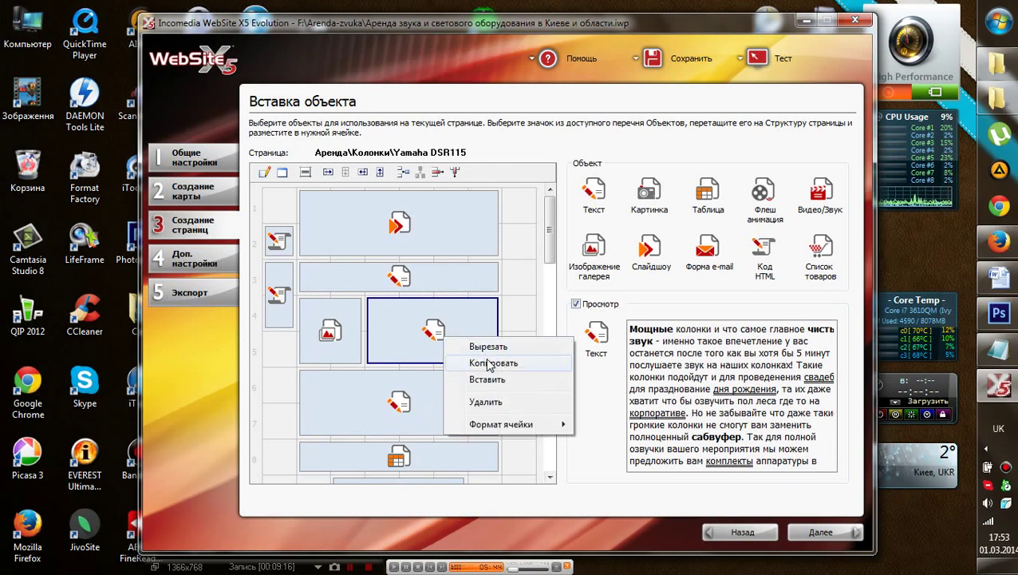
left_click(485, 360)
left_click(738, 531)
left_click(742, 531)
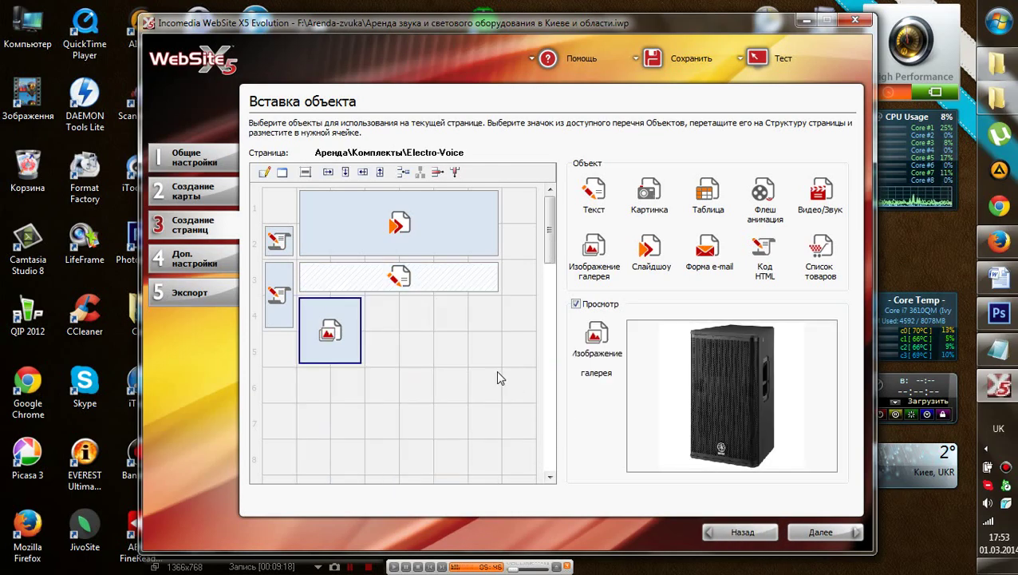
right_click(381, 317)
left_click(423, 349)
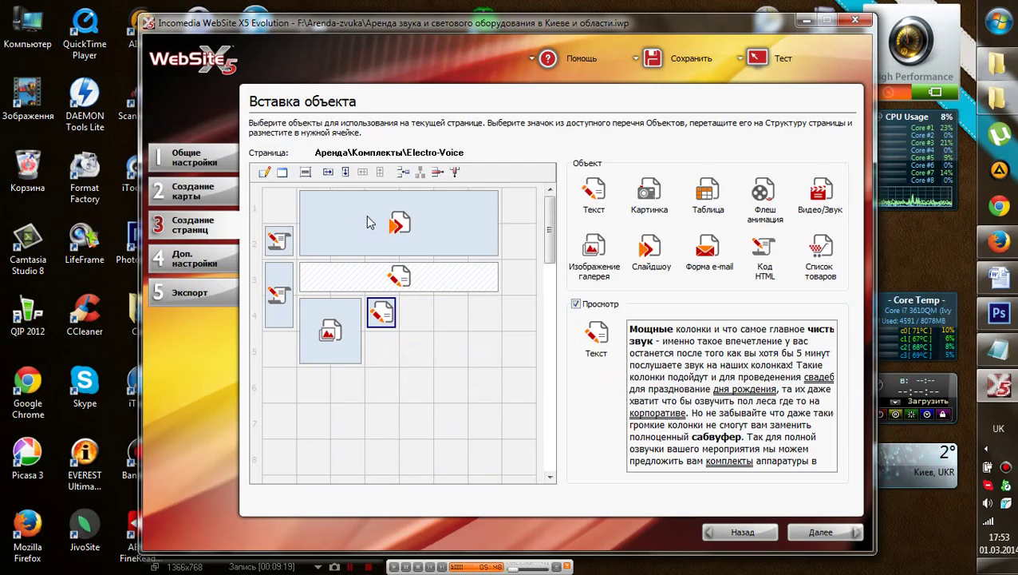
left_click(339, 172)
left_click(328, 172)
left_click(345, 172)
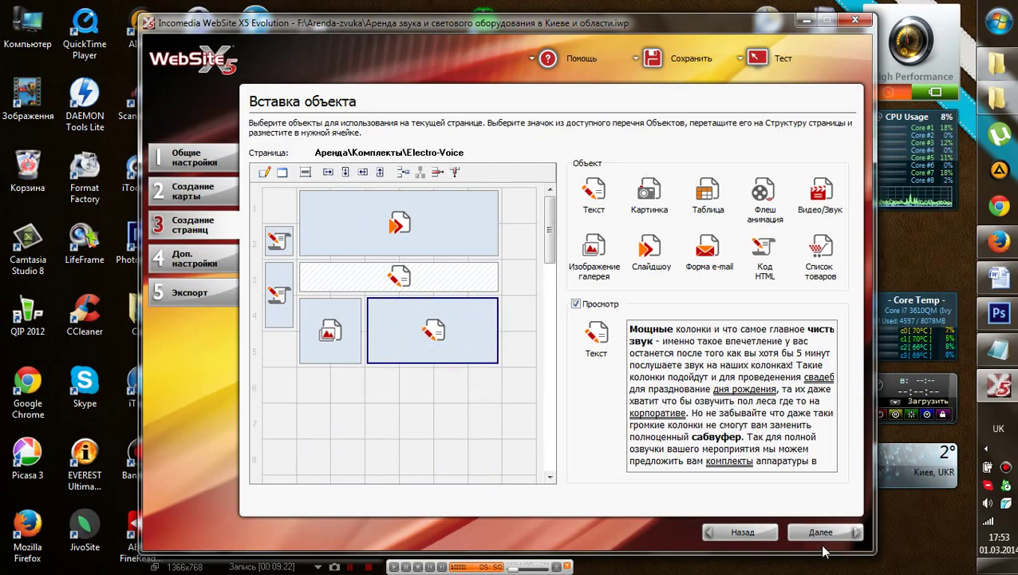
- Add an empty text object below the gallery on the Electro-Voice page, spanning six columns and two rows
left_click(822, 533)
left_click(754, 532)
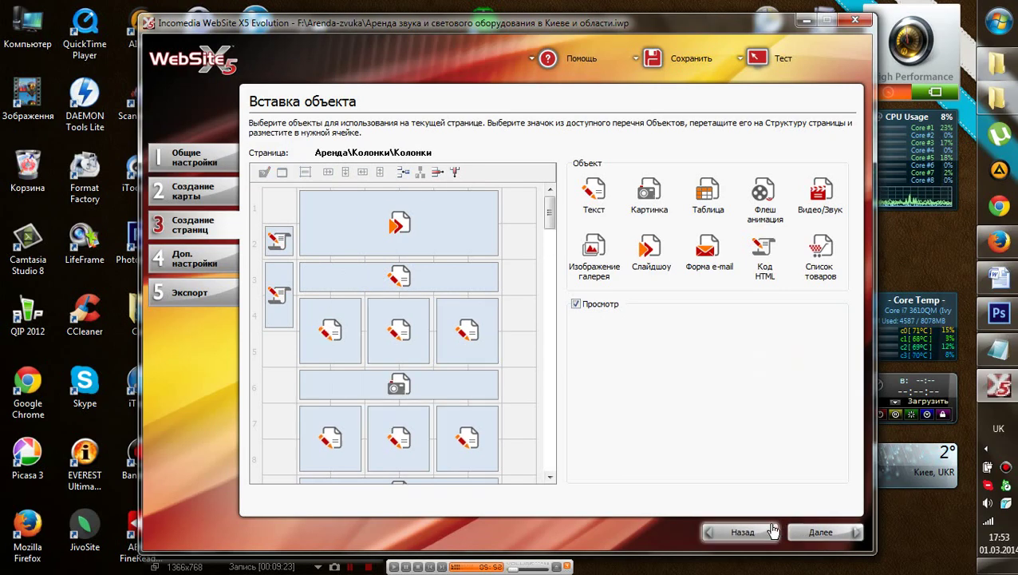
left_click(758, 532)
left_click_drag(578, 193, 318, 395)
left_click(328, 172)
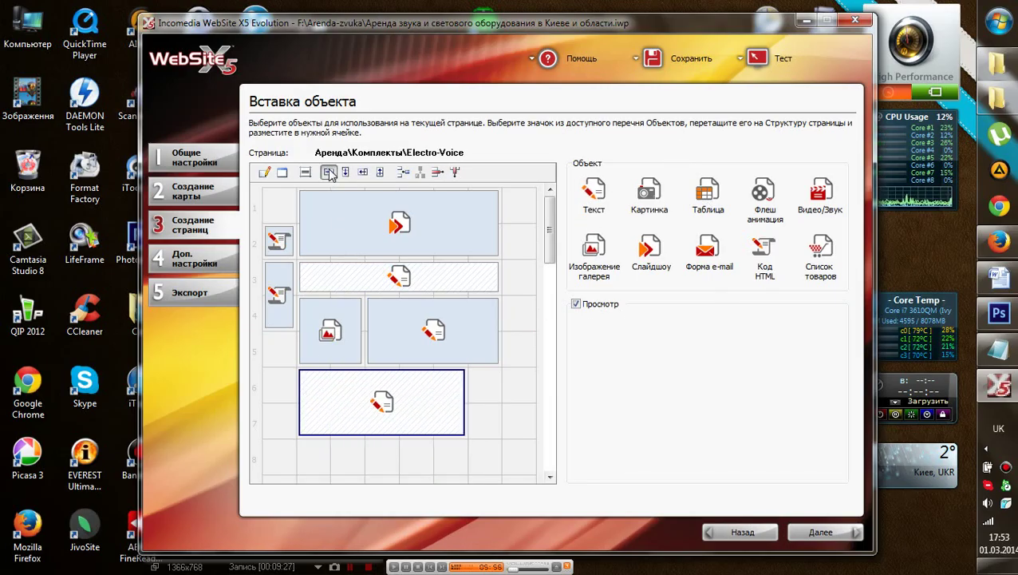
left_click(529, 350)
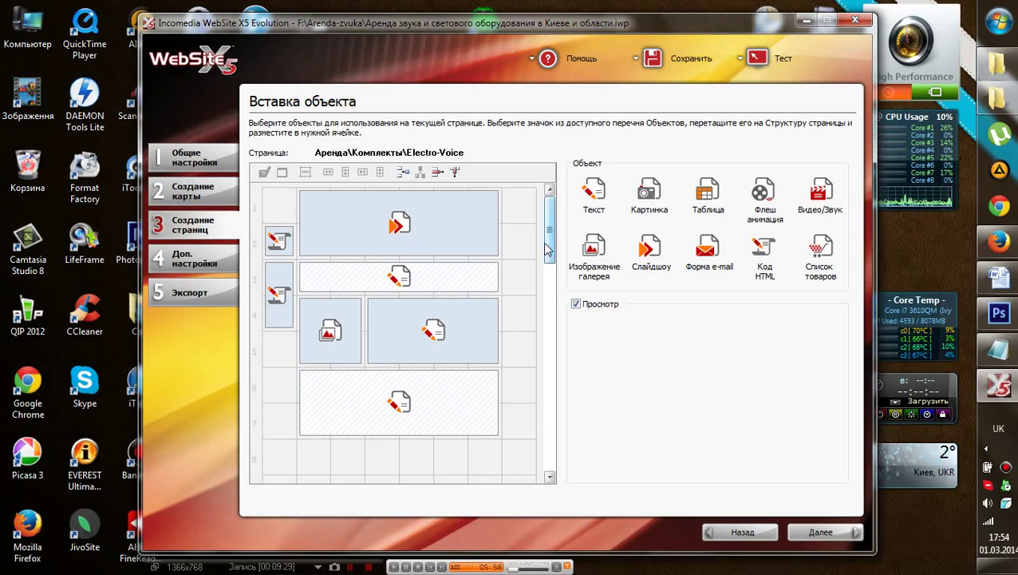
- Add a video object below the new text object and widen it to four centred columns across two rows
left_click_drag(547, 246, 549, 373)
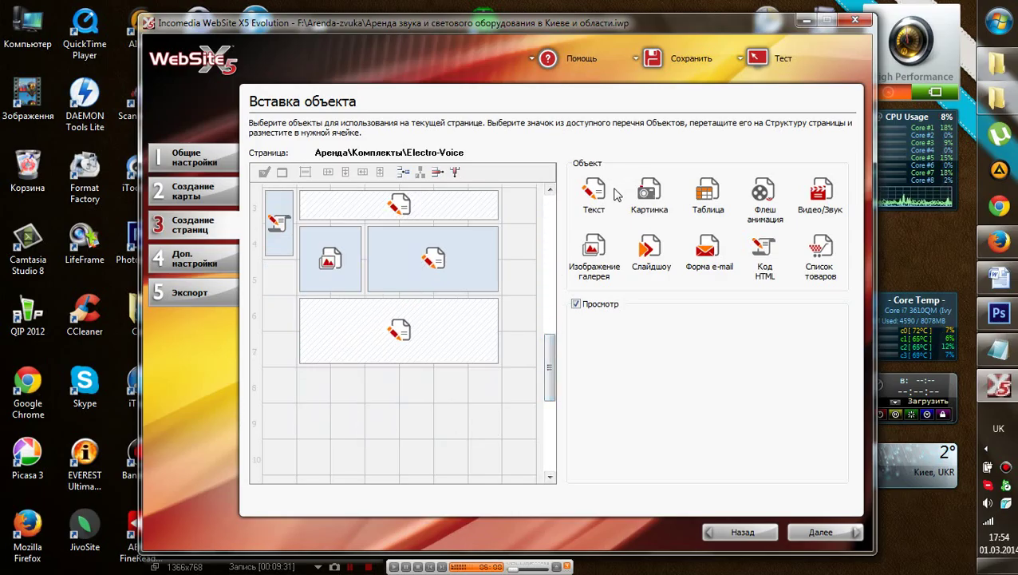
left_click_drag(826, 185, 348, 403)
left_click(328, 172)
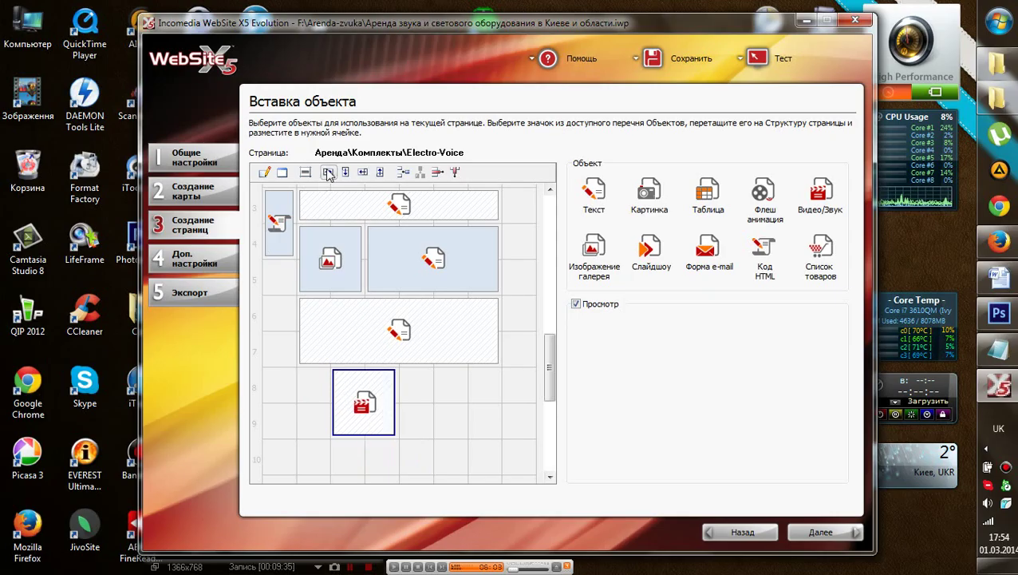
left_click(528, 421)
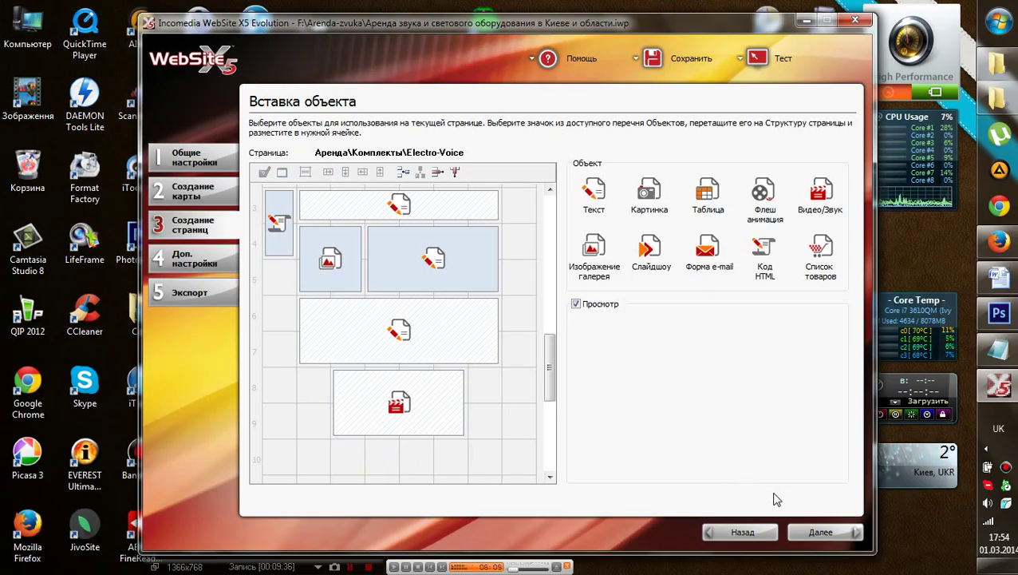
- Copy the HTML comments object at the bottom of the Колонки page
left_click(814, 531)
scroll(541, 463, "down", 6)
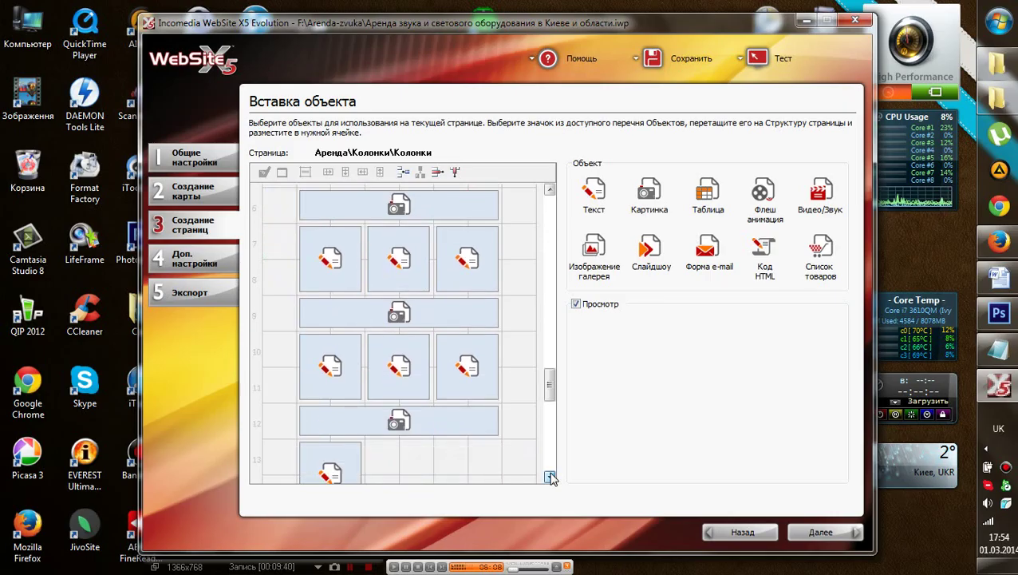
left_click(427, 466)
right_click(427, 466)
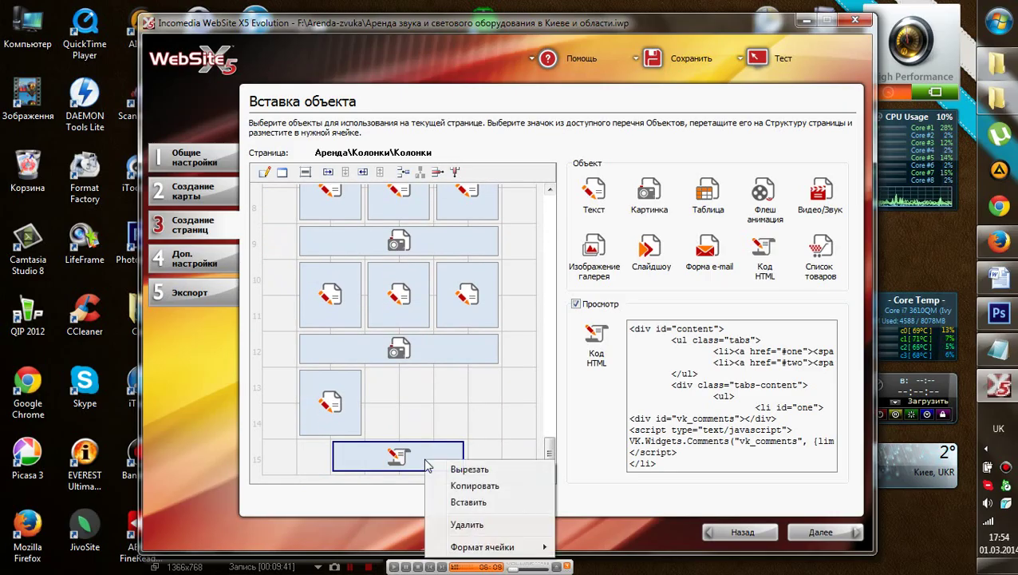
left_click(478, 484)
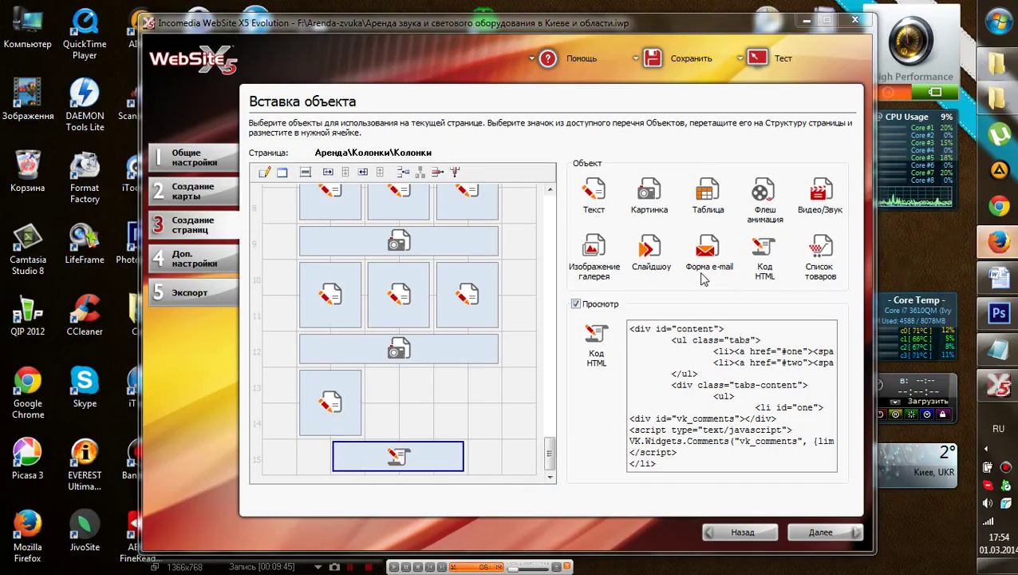
- Check the VKontakte and Facebook comment tabs on the published Yamaha DSR118w page in Firefox, then return to WebSite X5
left_click(998, 243)
scroll(563, 316, "down", 10)
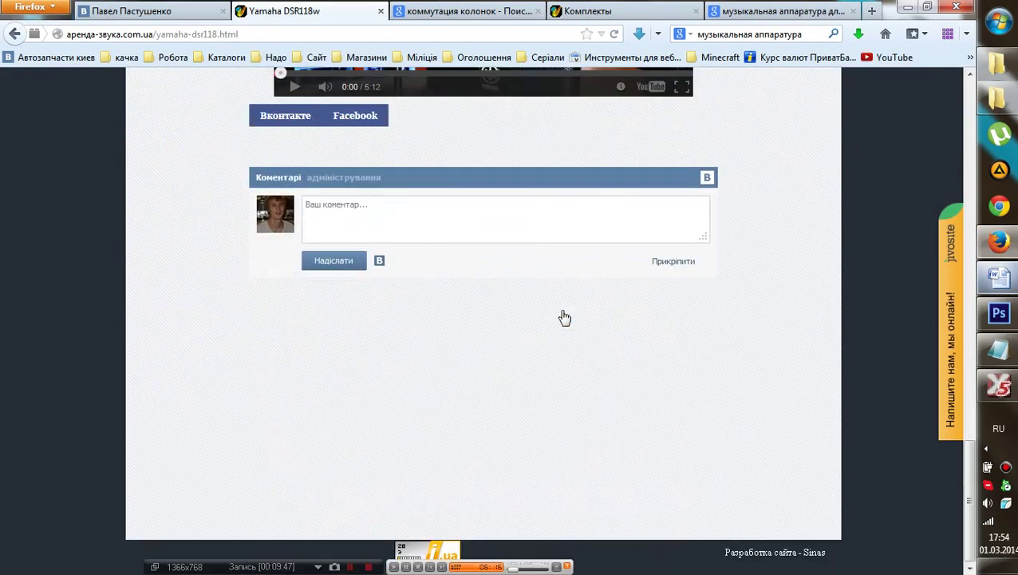
scroll(564, 316, "up", 3)
left_click(355, 285)
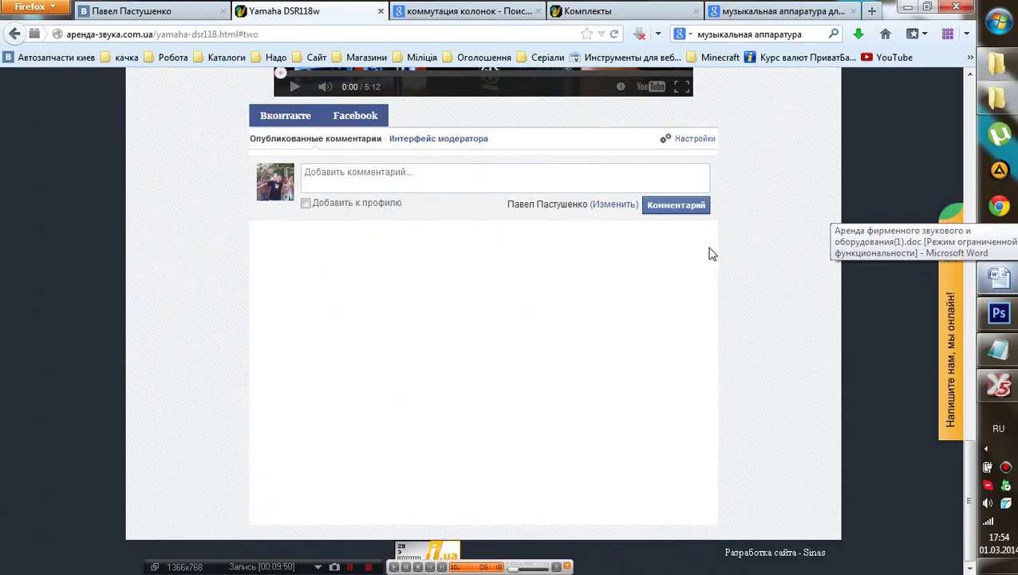
left_click(997, 386)
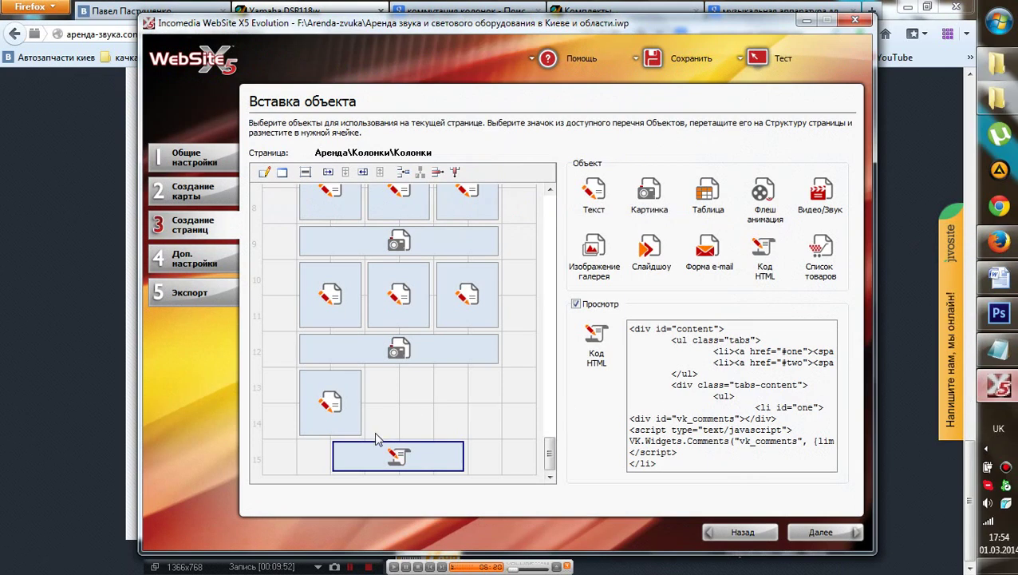
- Open the Комплекты page from the site map and paste the comments object into its last row
left_click(195, 192)
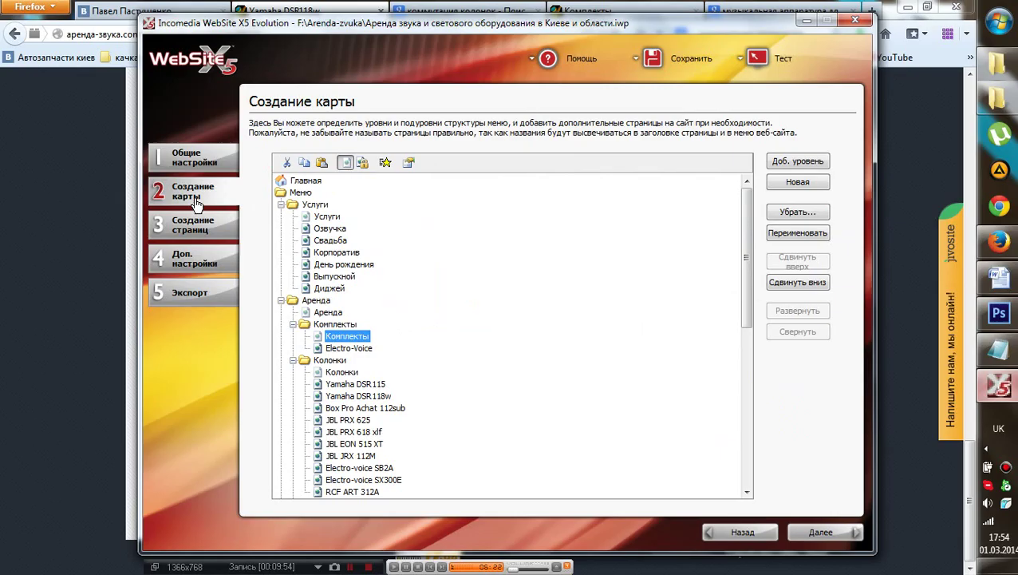
right_click(355, 335)
key("Escape")
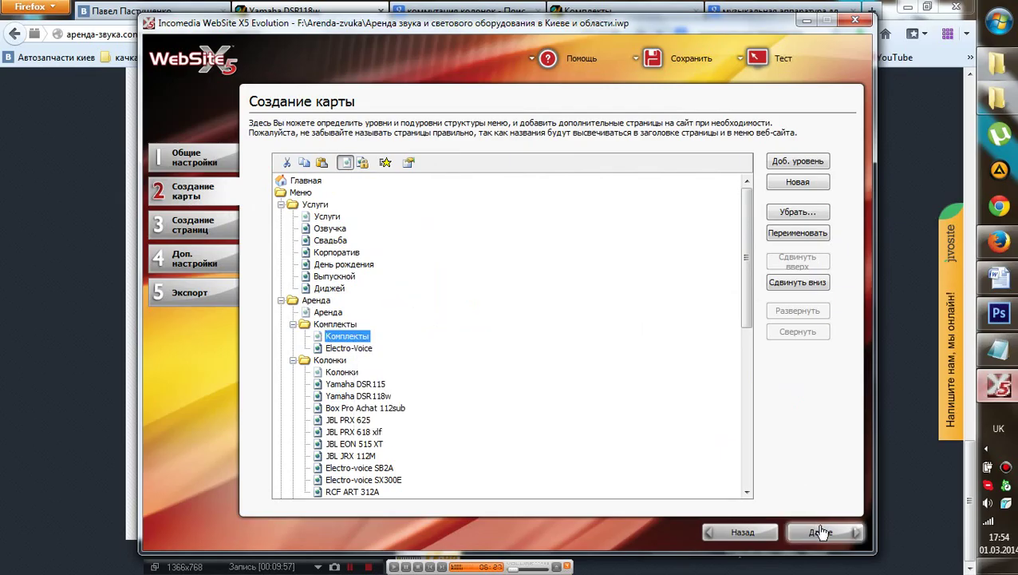
double_click(352, 339)
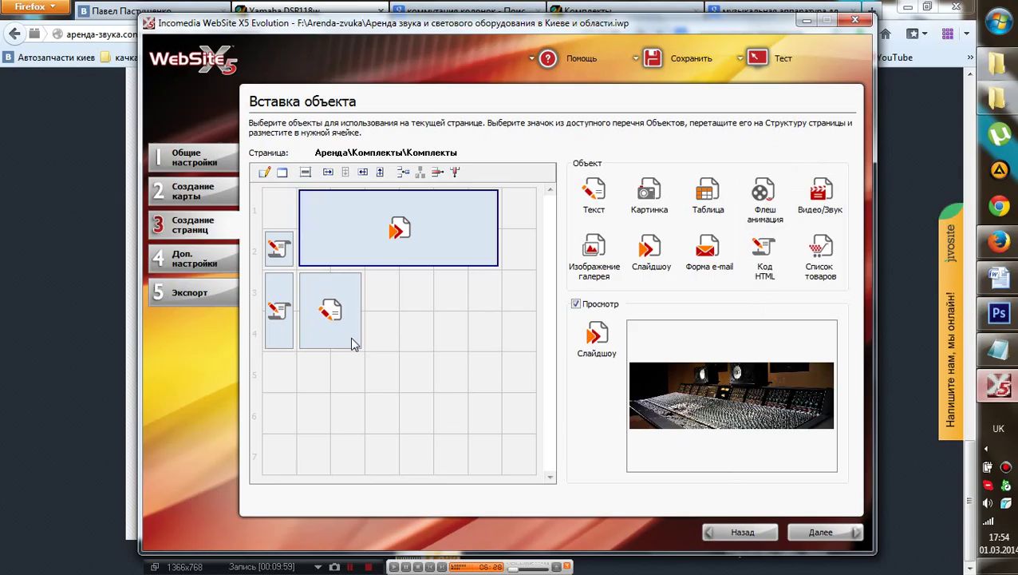
left_click(355, 405)
right_click(326, 415)
right_click(349, 461)
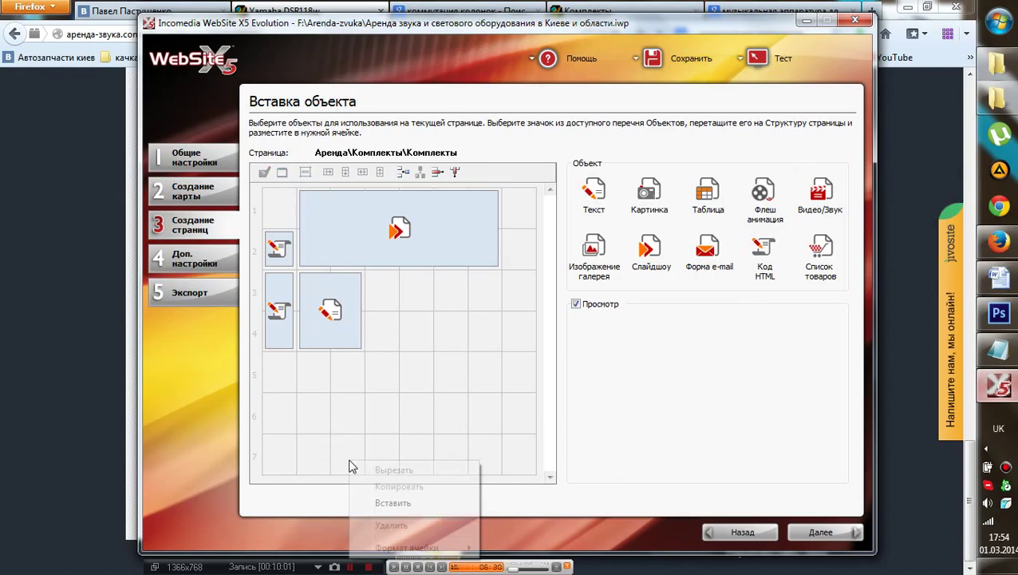
left_click(393, 501)
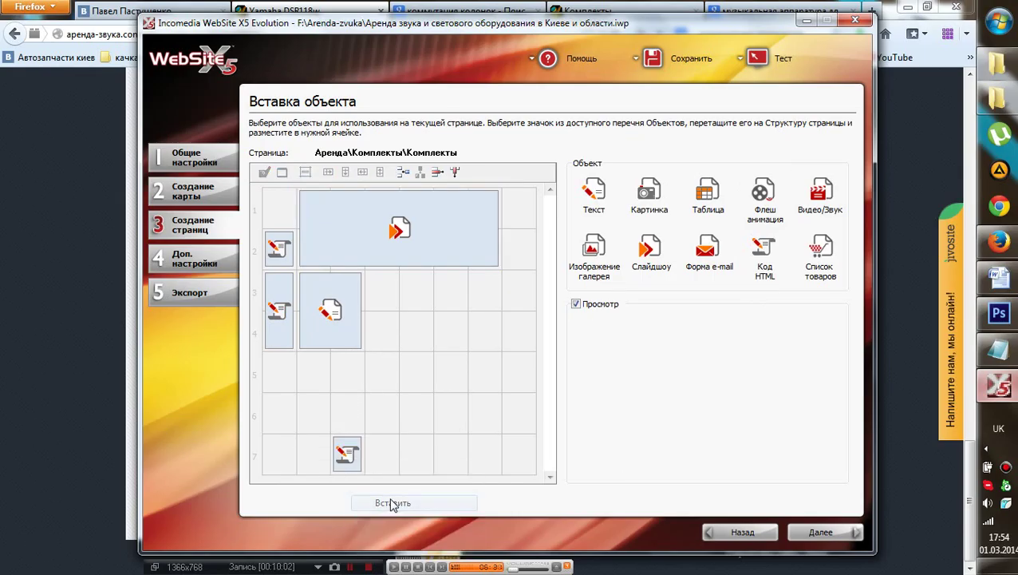
- Insert a row into the Комплекты page grid, move the comments object into row 8 and widen it to four columns
left_click(403, 171)
left_click(521, 325)
left_click_drag(355, 420, 348, 458)
left_click(328, 171)
left_click(328, 171)
left_click(328, 171)
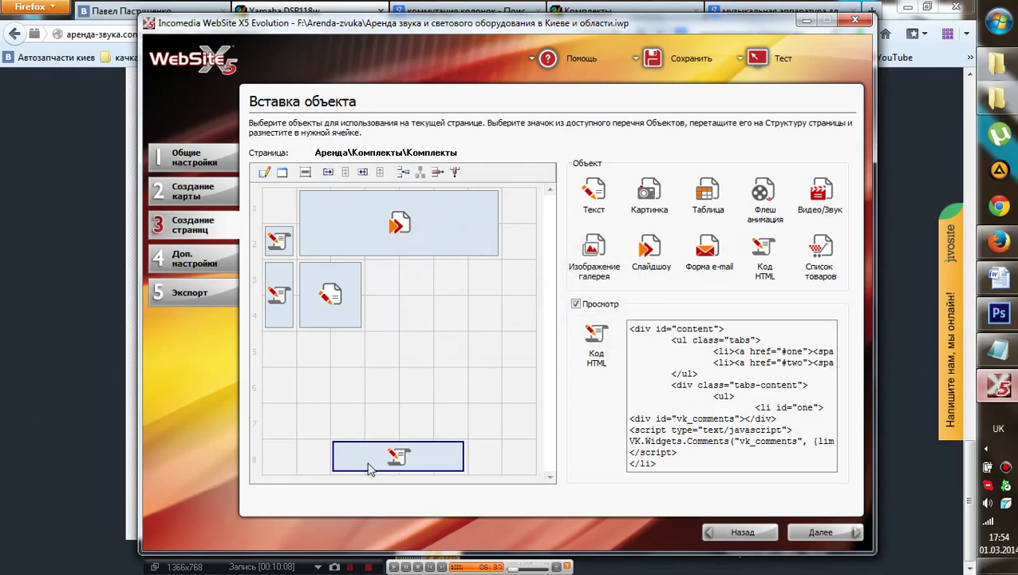
- Look up the Комплекты page's file name in its page properties and close them without changing anything
left_click(264, 172)
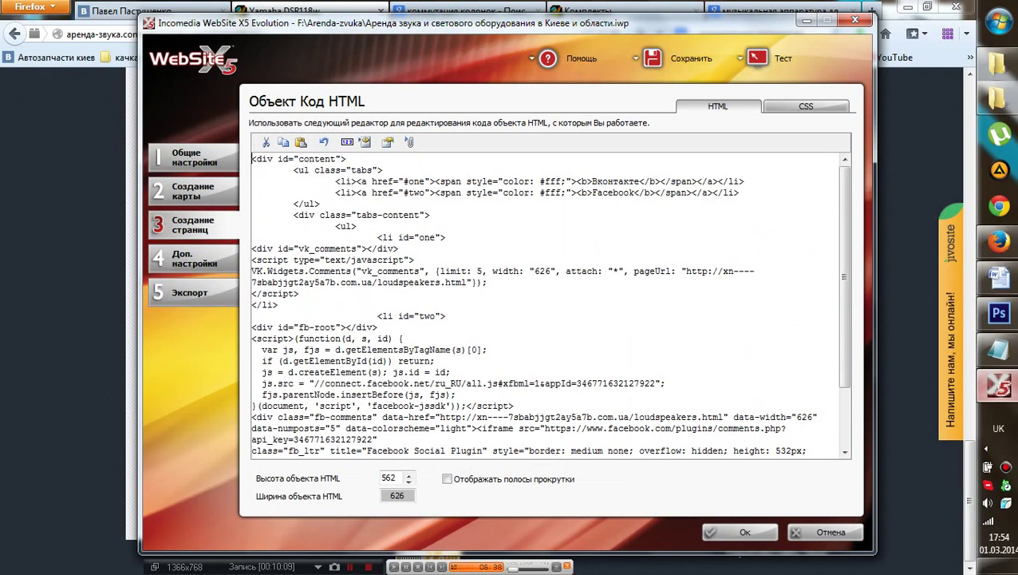
left_click(193, 189)
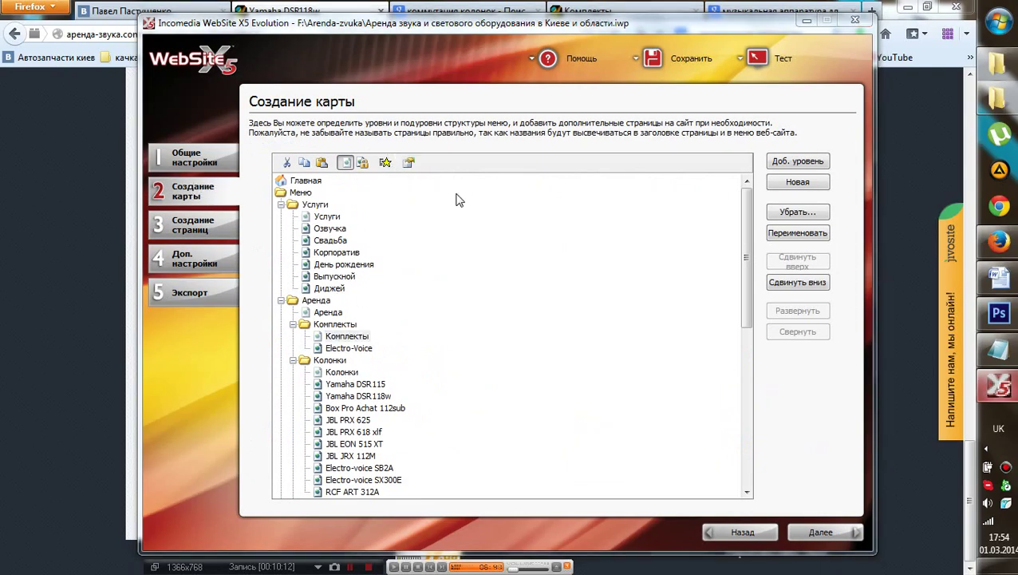
left_click(410, 164)
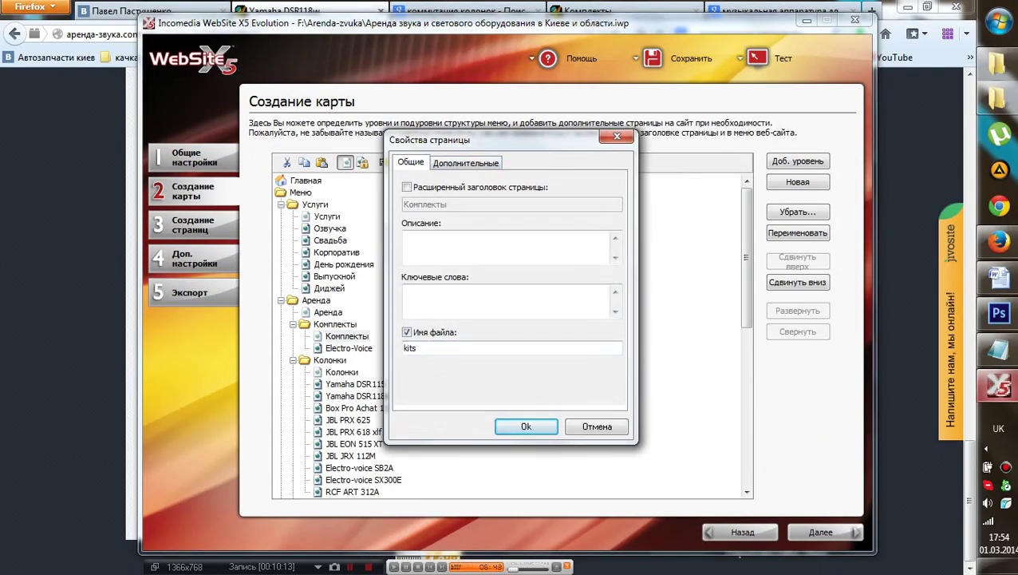
double_click(411, 348)
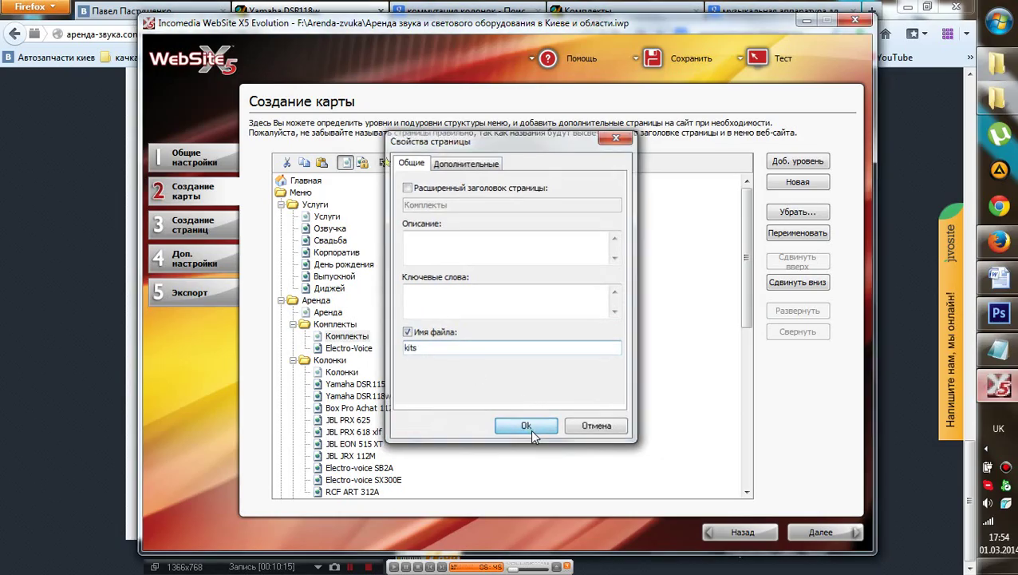
left_click(528, 427)
- In the Комплекты comments object's HTML, replace loudspeakers with kits in the Facebook data-href and the VKontakte pageUrl addresses
double_click(348, 337)
double_click(279, 239)
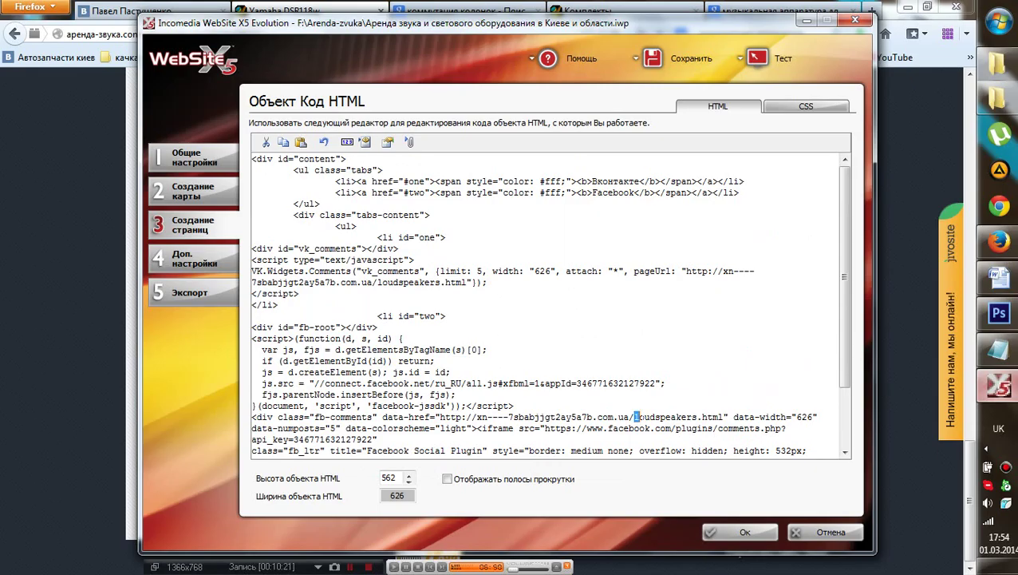
left_click_drag(636, 417, 683, 417)
type("kits")
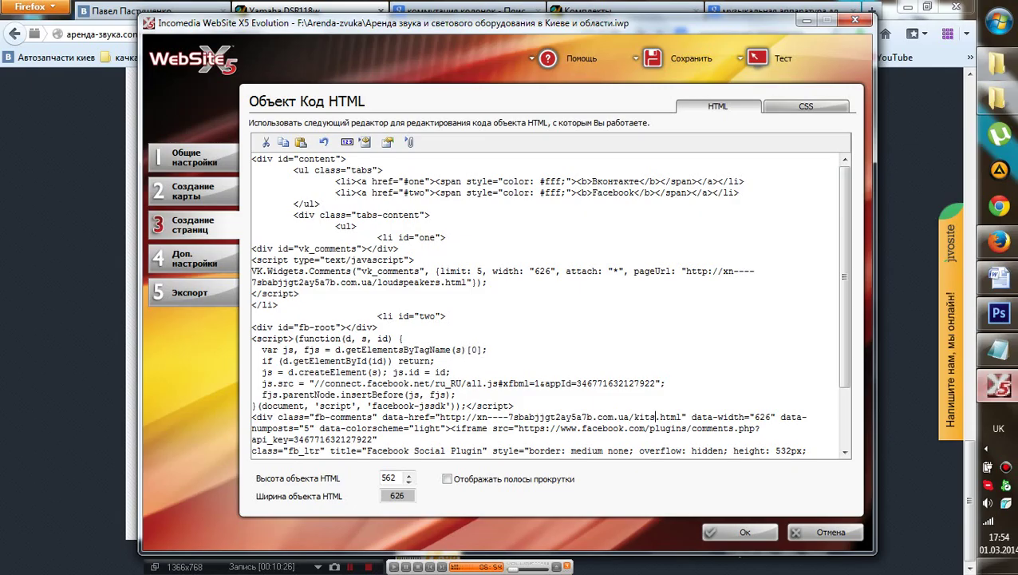
triple_click(382, 282)
left_click(382, 281)
left_click_drag(391, 281, 436, 282)
type("kits")
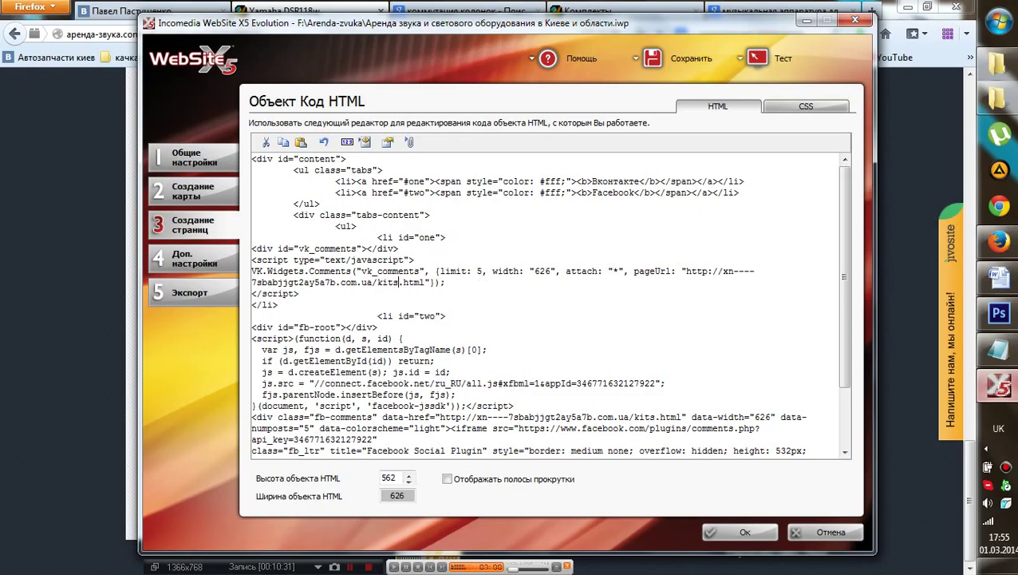
- Save the HTML code of the comments object on the Комплекты page and copy the object from the page grid
left_click_drag(281, 248, 356, 248)
left_click_drag(303, 327, 352, 327)
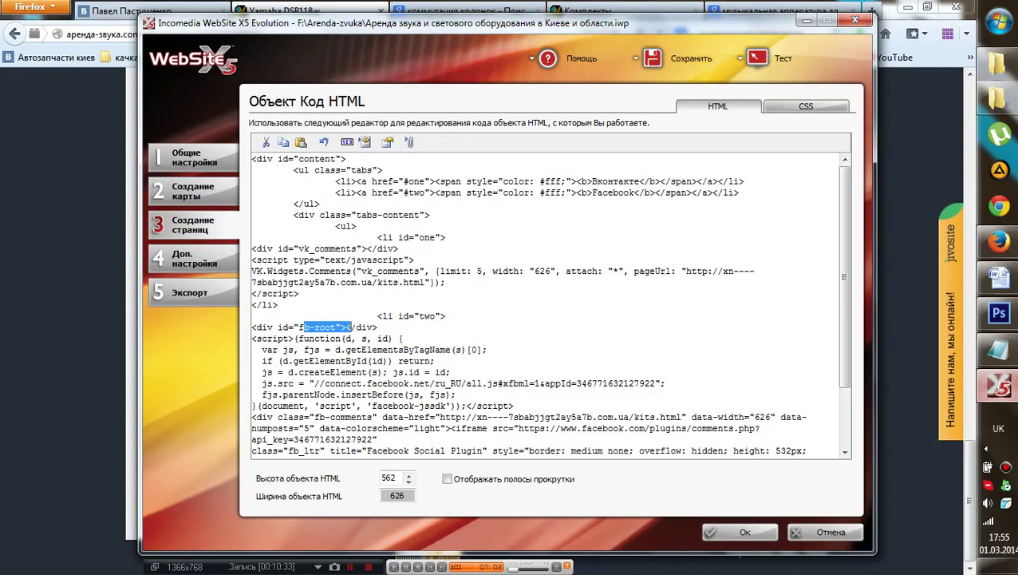
left_click(742, 531)
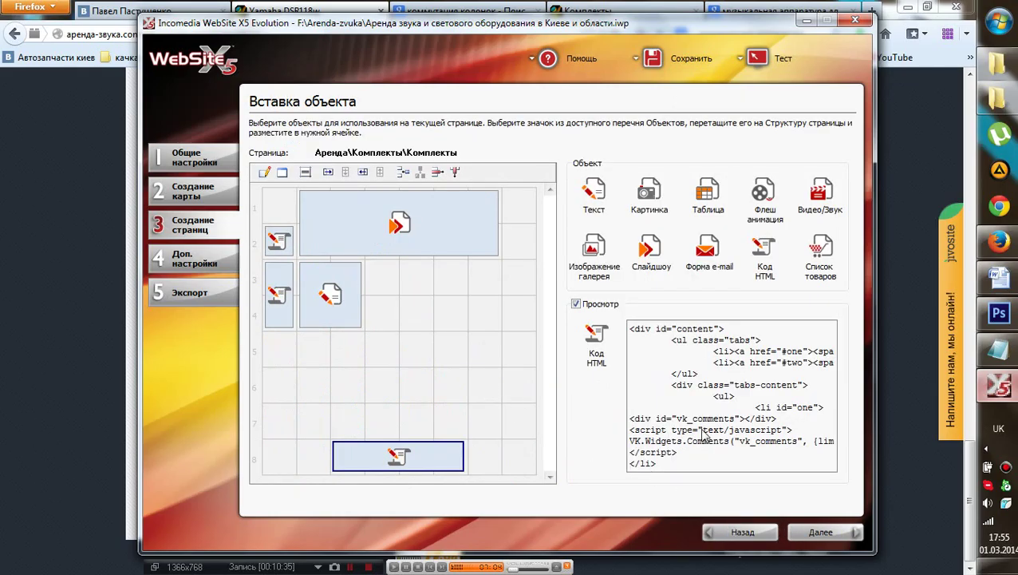
left_click(485, 451)
right_click(443, 454)
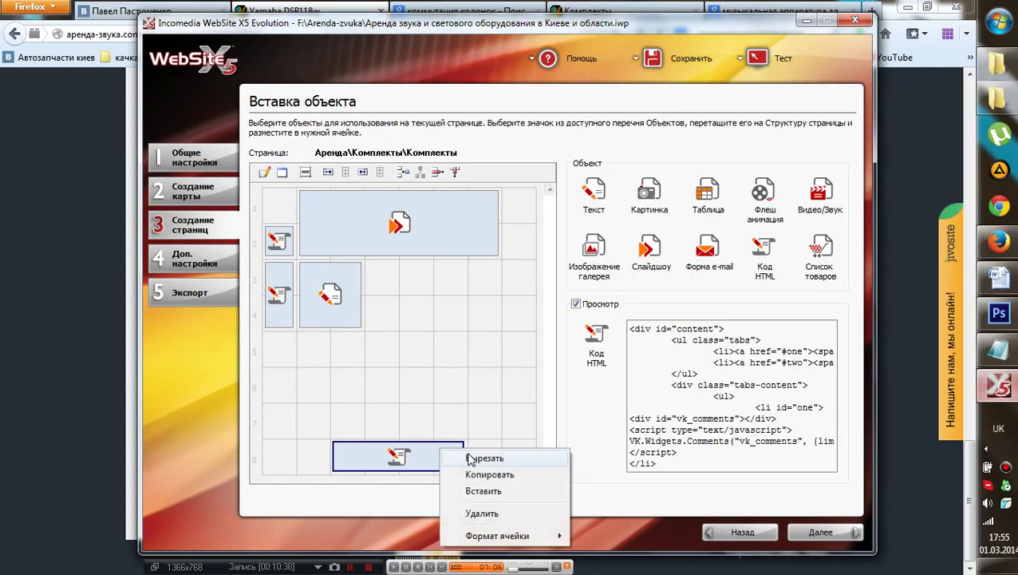
left_click(502, 474)
- Paste the comments object into row 11 of the Electro-Voice page grid and widen it to four columns
left_click(820, 531)
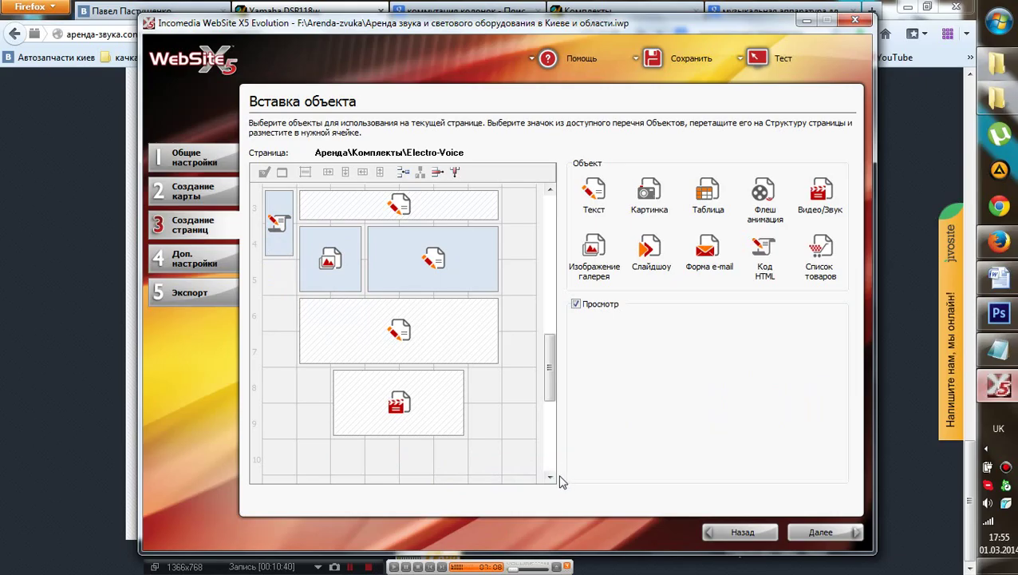
left_click(549, 476)
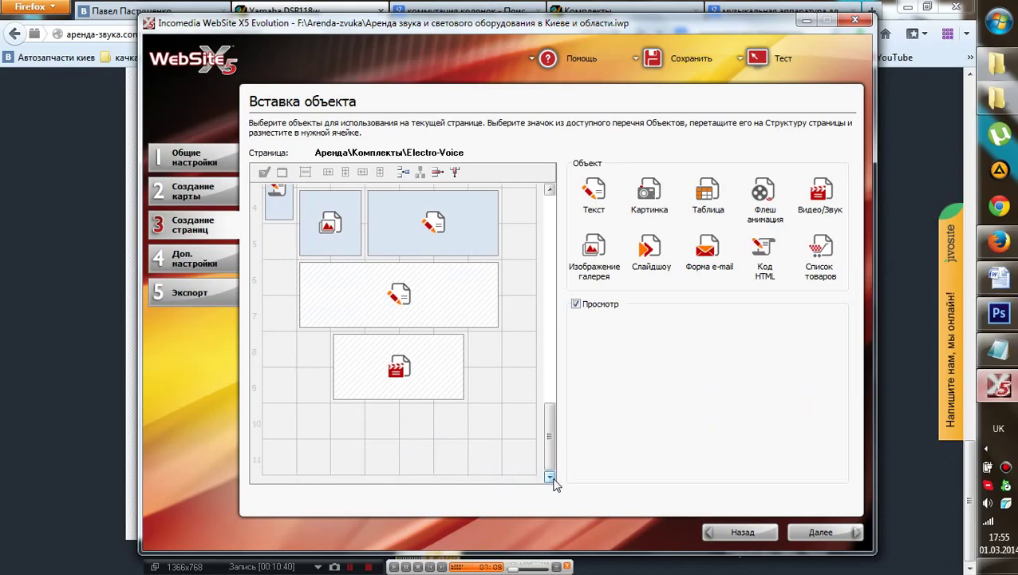
right_click(347, 455)
left_click(367, 495)
left_click(354, 463)
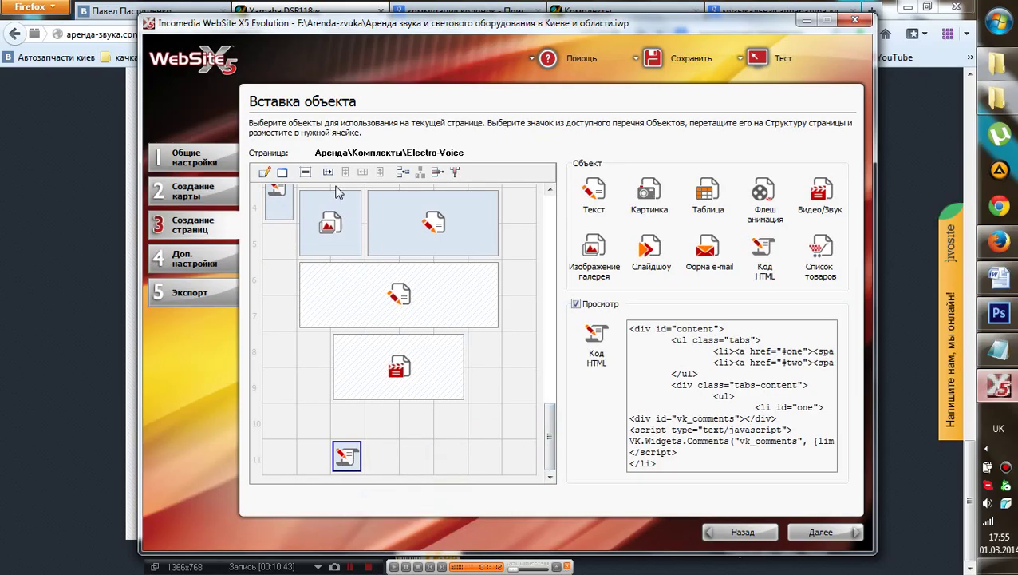
left_click(328, 172)
left_click(328, 172)
left_click(328, 172)
- Look up the Electro-Voice page's file name in its page properties and close them without changing anything
left_click(195, 194)
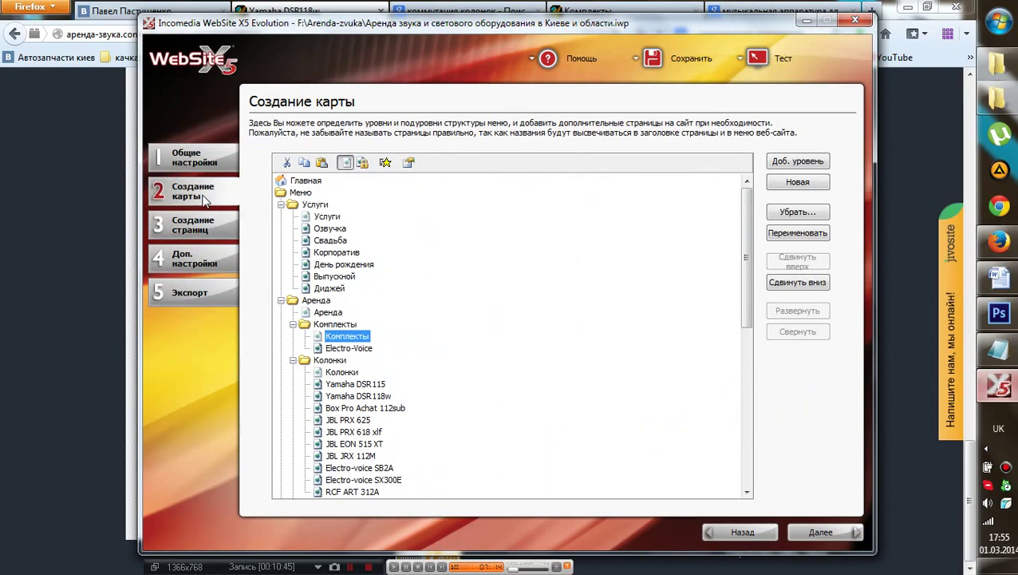
left_click(349, 348)
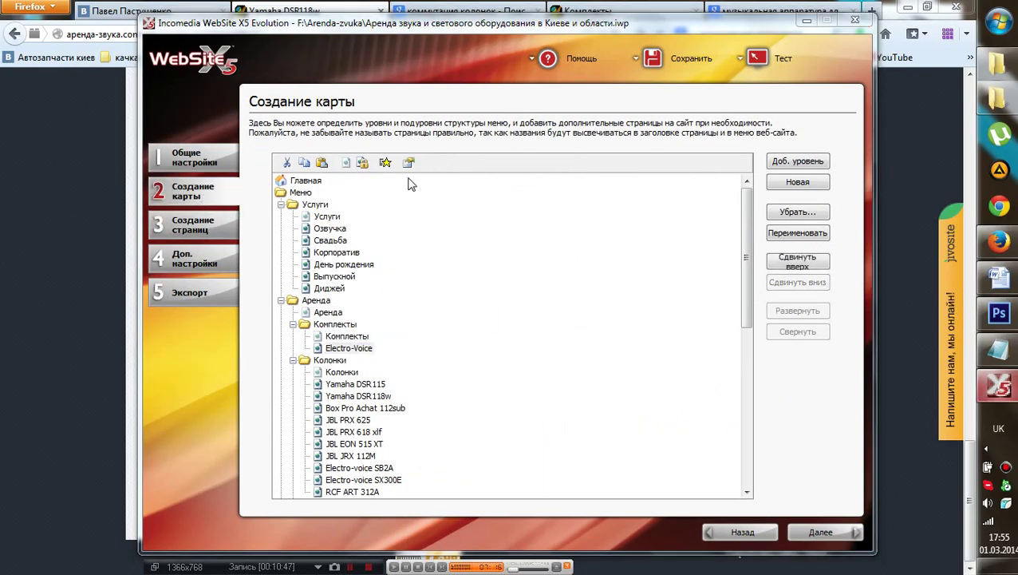
double_click(349, 348)
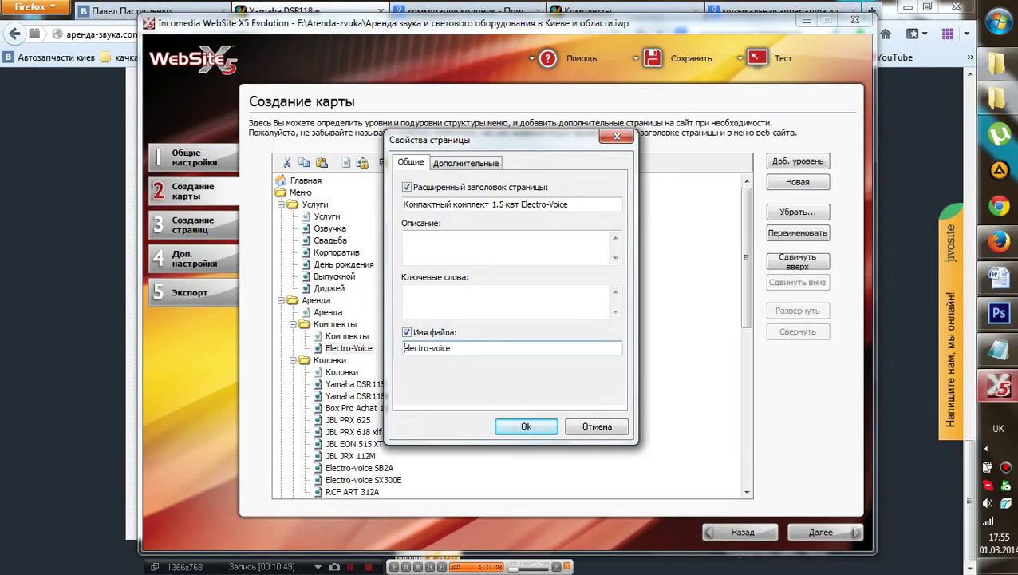
left_click(600, 426)
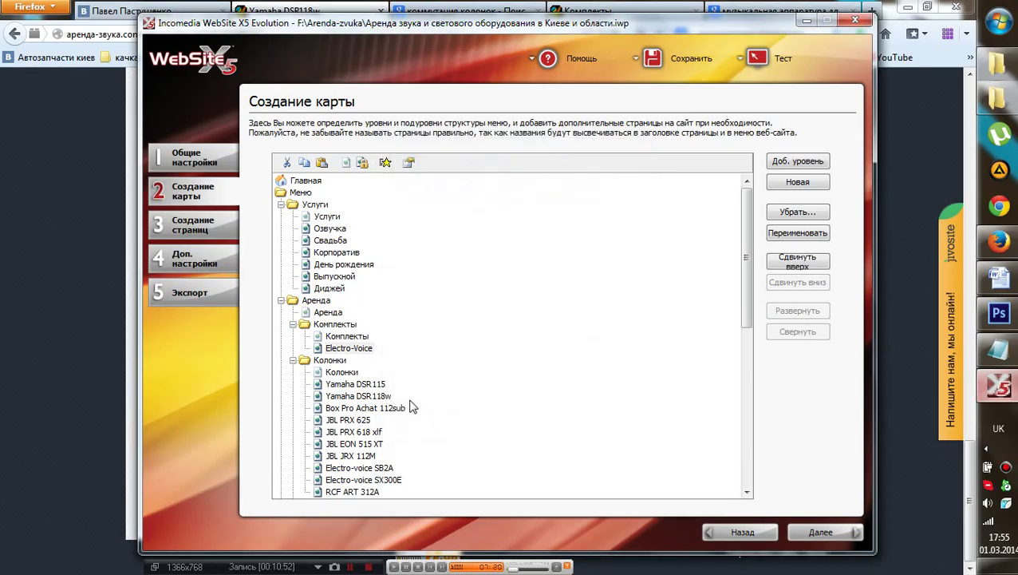
- In the Electro-Voice comments object's HTML, replace kits with electro-voice in the Facebook data-href and VKontakte pageUrl addresses
double_click(368, 352)
double_click(278, 190)
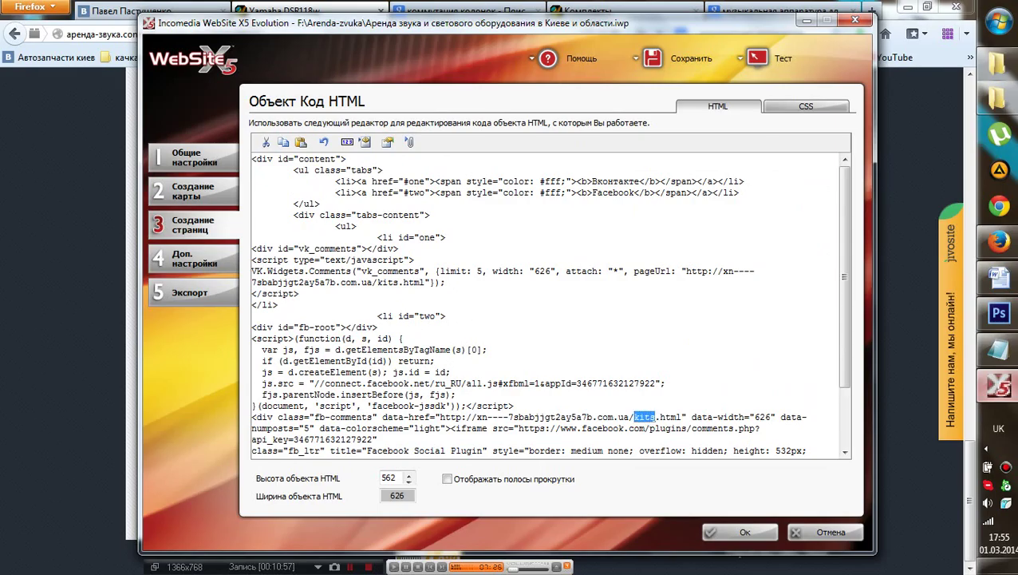
type("electro-voice")
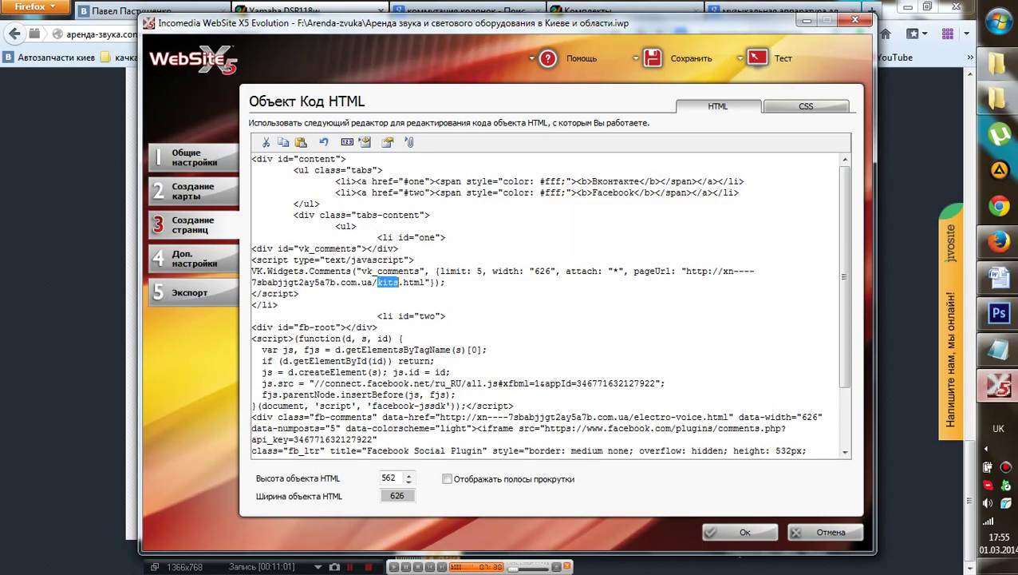
type("electro-voice")
left_click(739, 531)
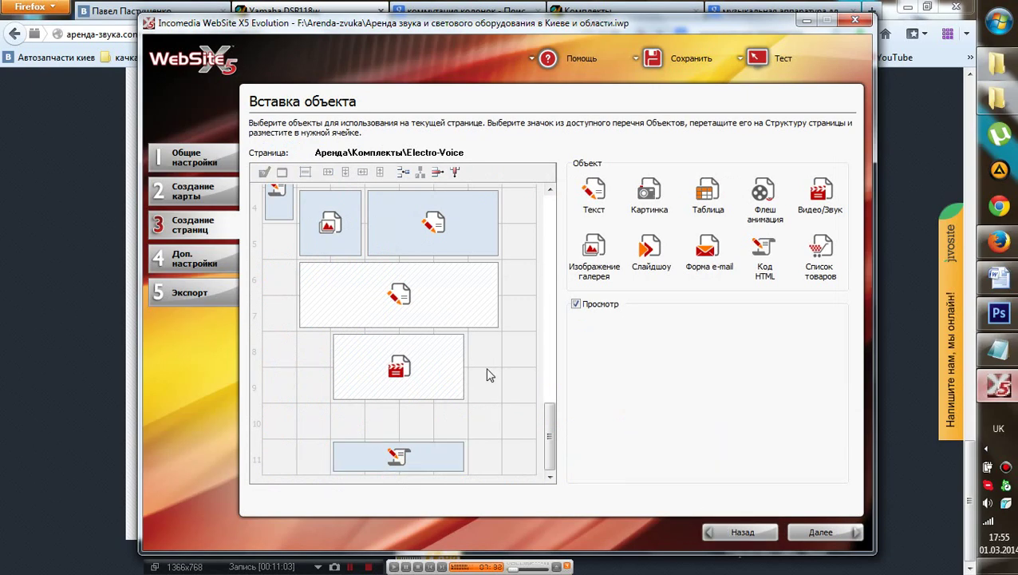
- Open the image gallery object in rows 4–5 of the Electro-Voice page and remove all Yamaha DSR115 images from its list
left_click(356, 246)
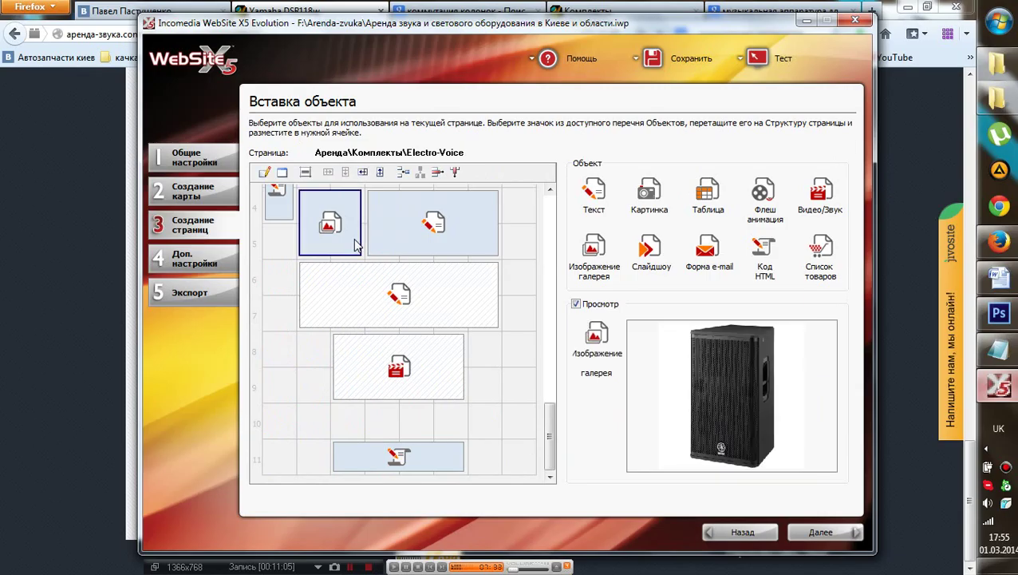
left_click(527, 303)
left_click_drag(548, 419, 545, 252)
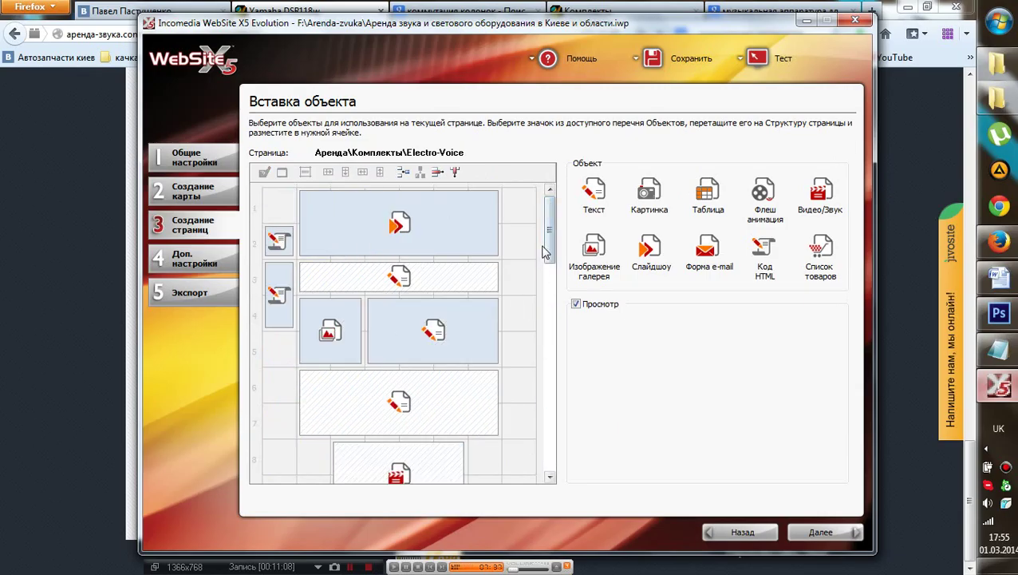
left_click(431, 284)
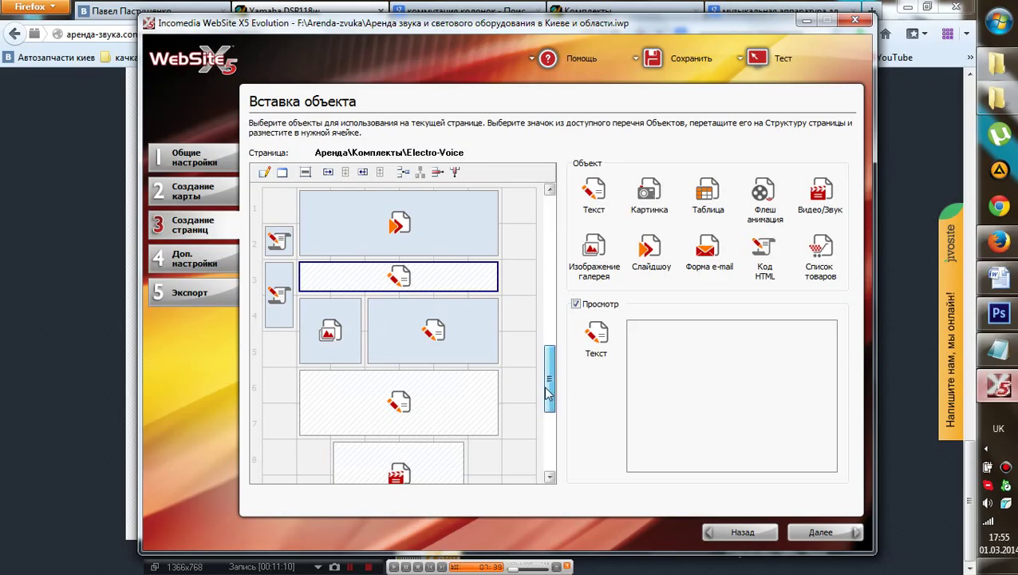
left_click(355, 343)
left_click(266, 173)
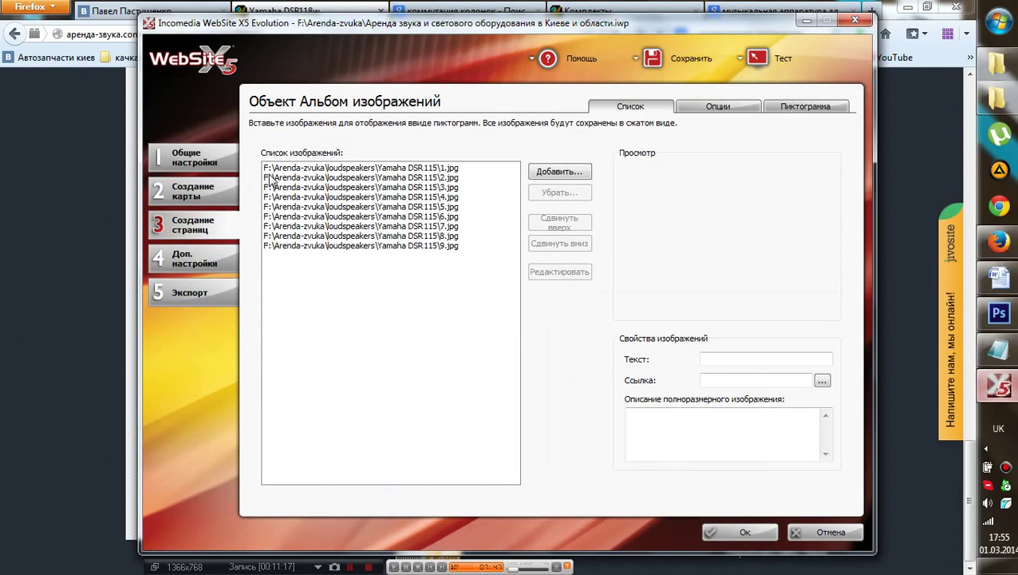
left_click(410, 245)
key("ctrl+a")
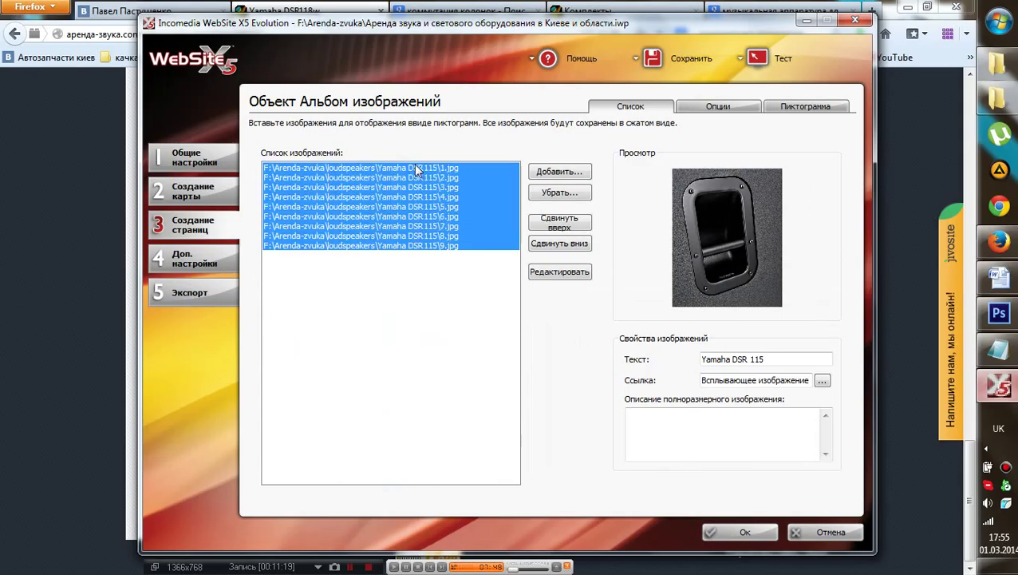
left_click(566, 198)
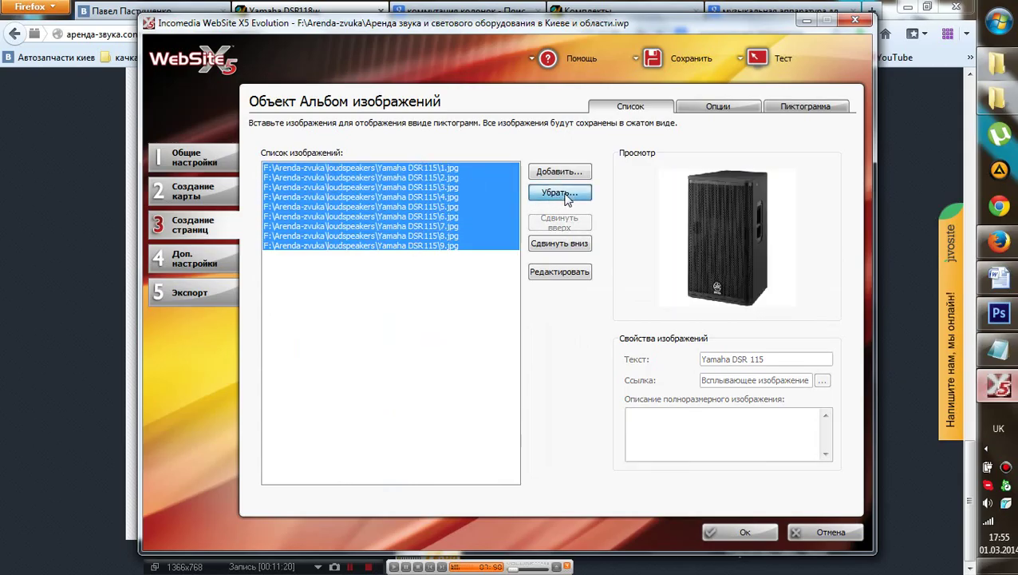
left_click(566, 194)
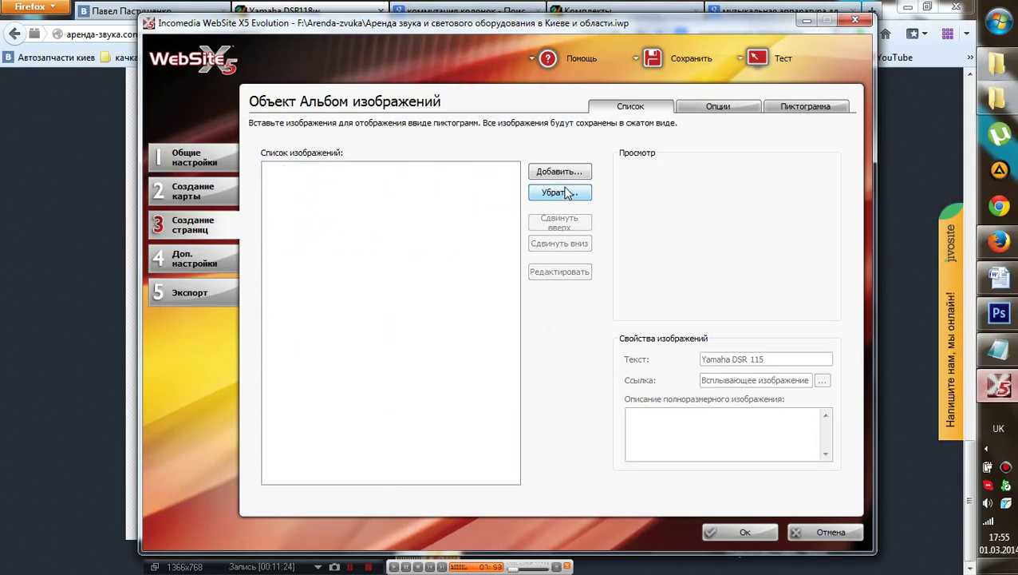
- Add Electro-Voice.png from the Arenda-zvuka\Komplekt folder to the gallery's image list
left_click(566, 172)
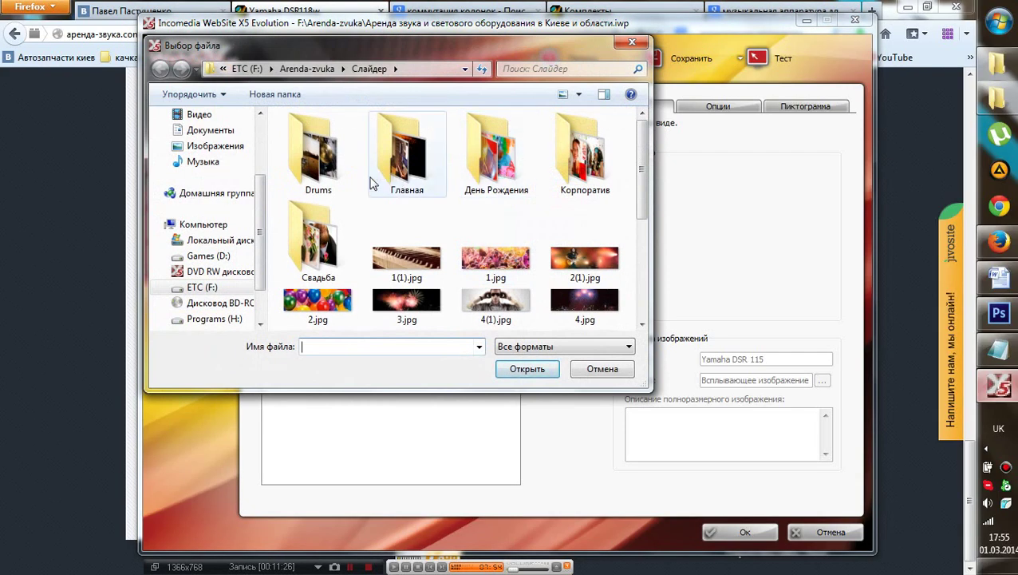
left_click(249, 69)
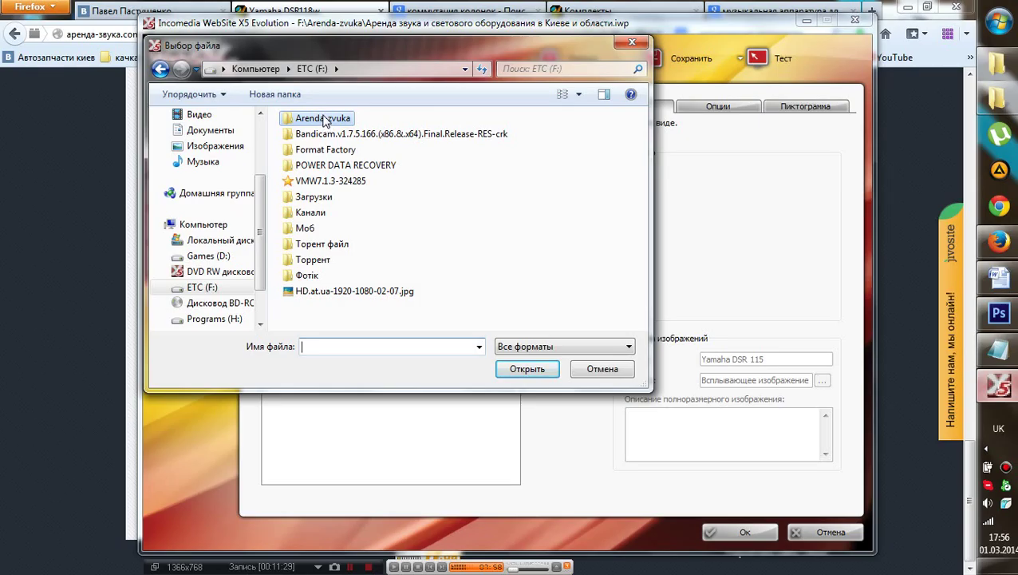
double_click(324, 119)
double_click(484, 183)
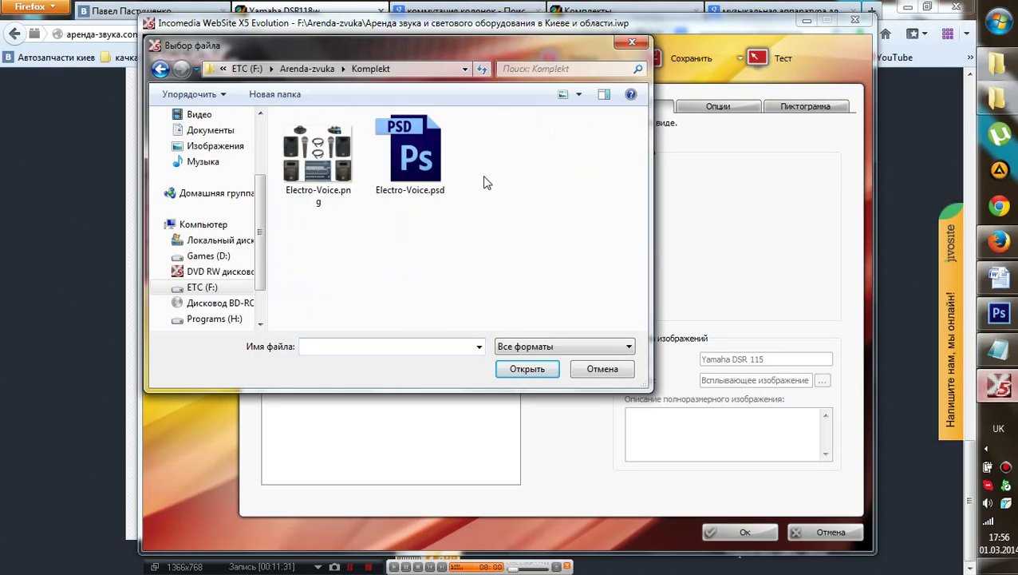
left_click(318, 160)
left_click(527, 369)
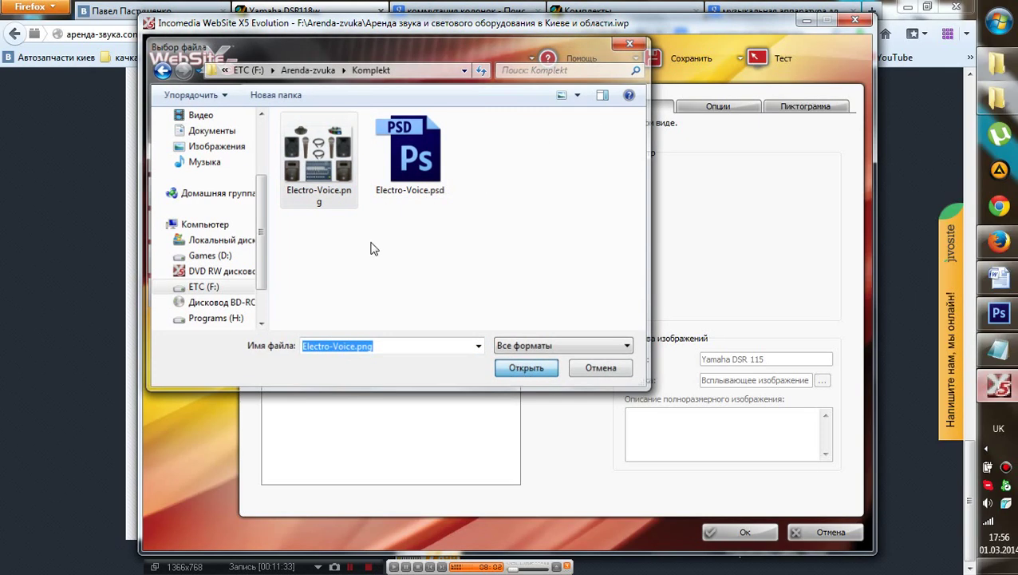
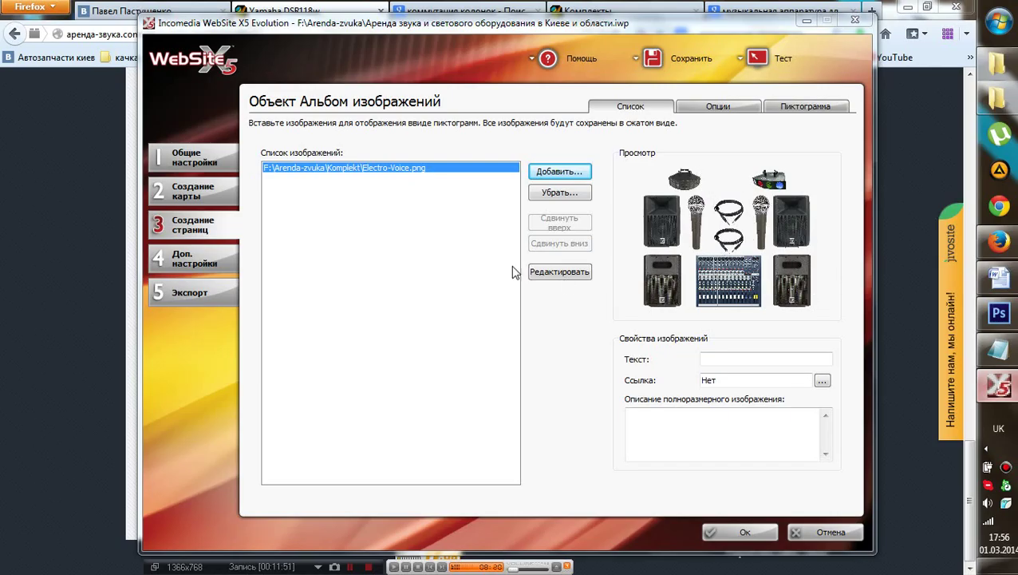
key("Return")
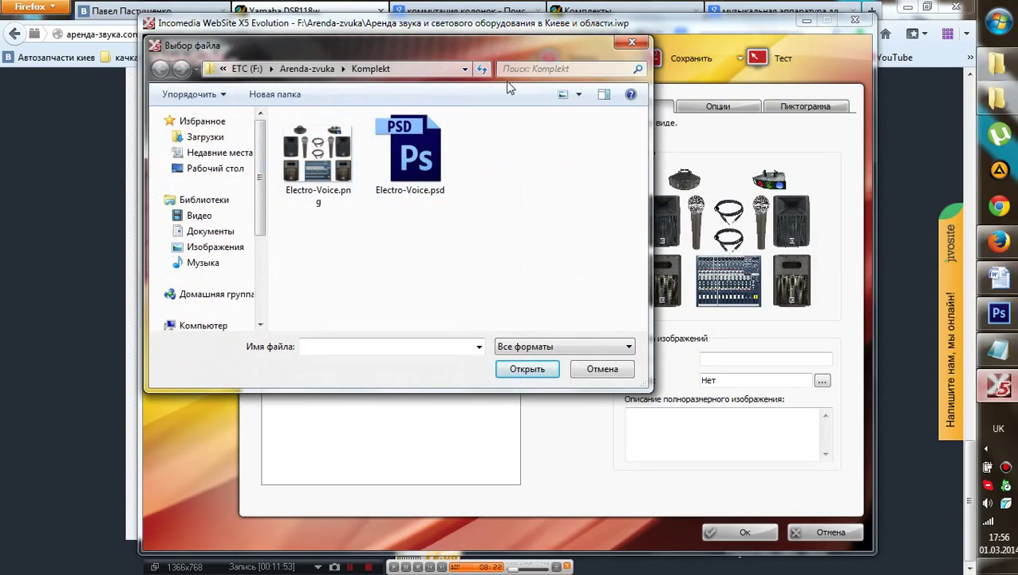
left_click(300, 69)
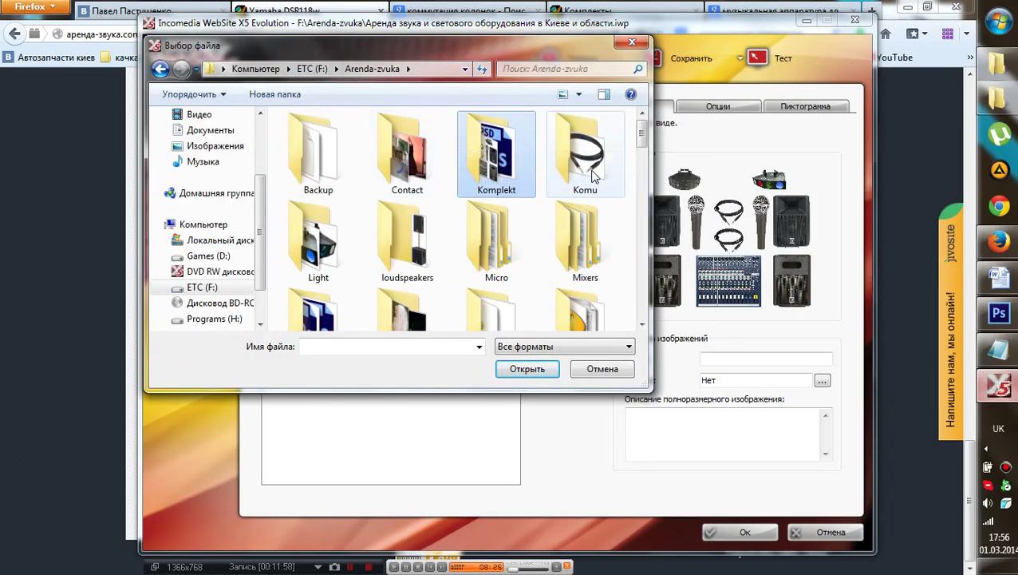
double_click(600, 183)
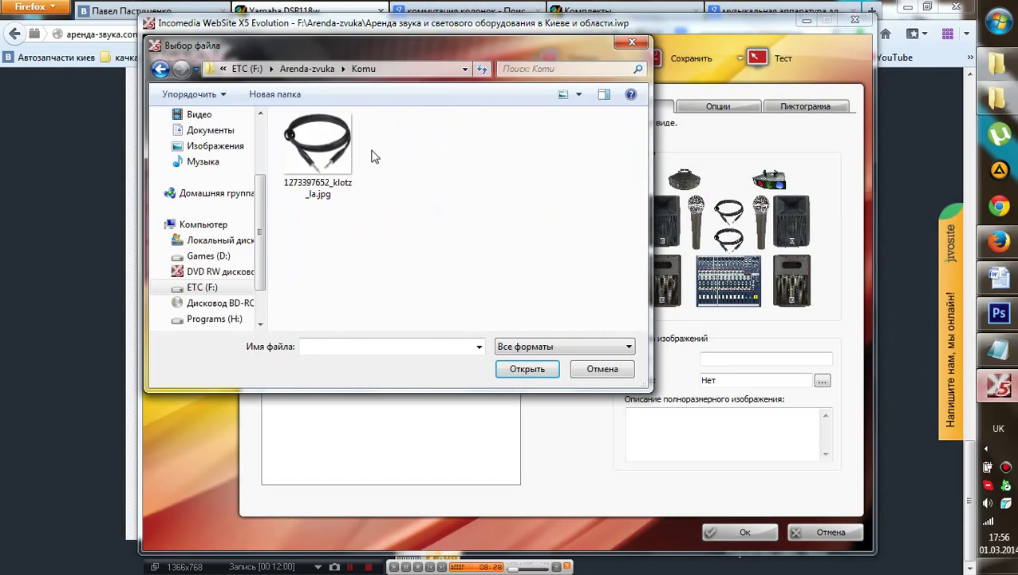
left_click(339, 164)
left_click(526, 368)
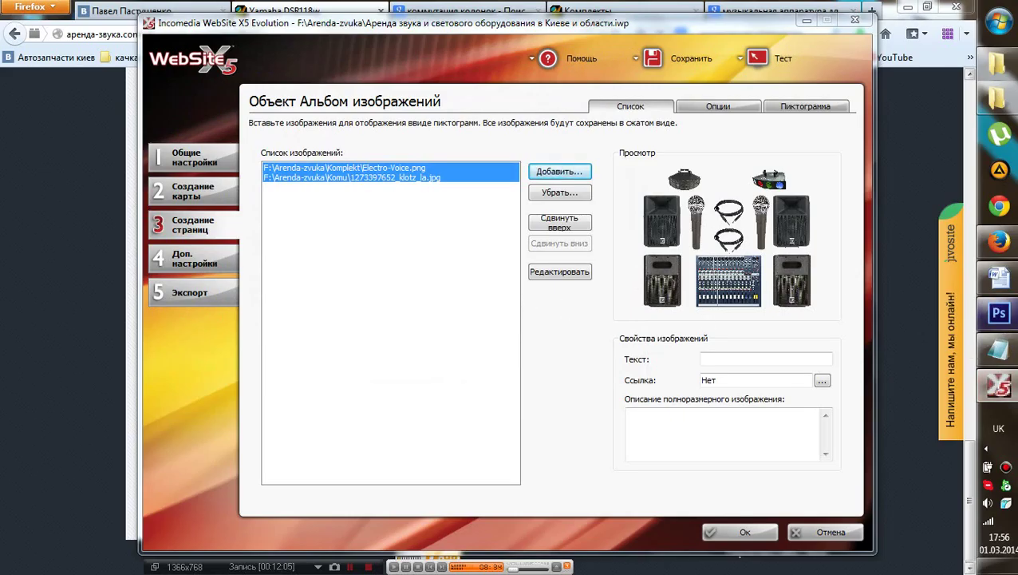
- Add the GPU Observer gadget to the Windows desktop between CPU Usage and Core Temp, then close the open file dialog and show the desktop
left_click(906, 10)
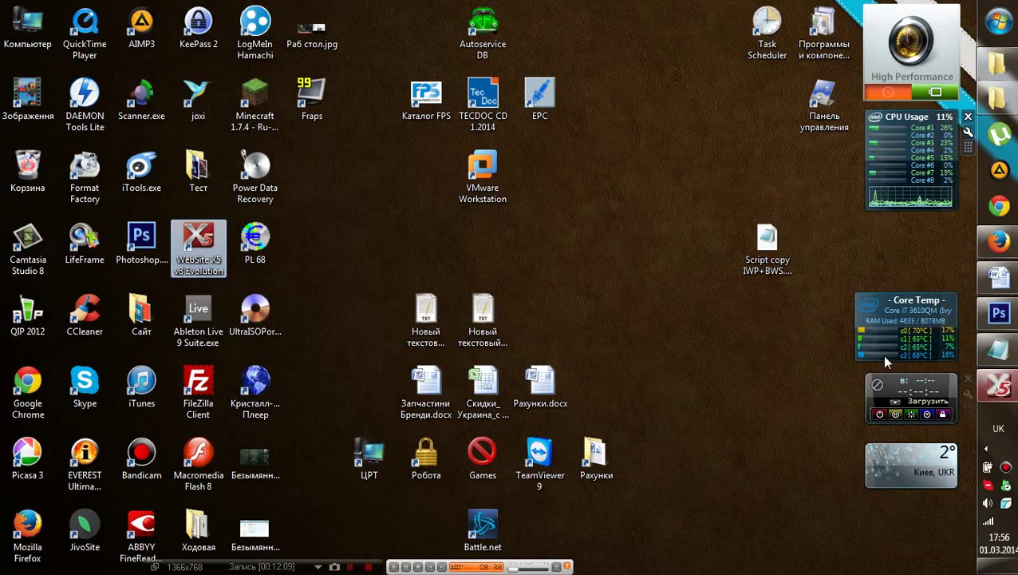
right_click(645, 316)
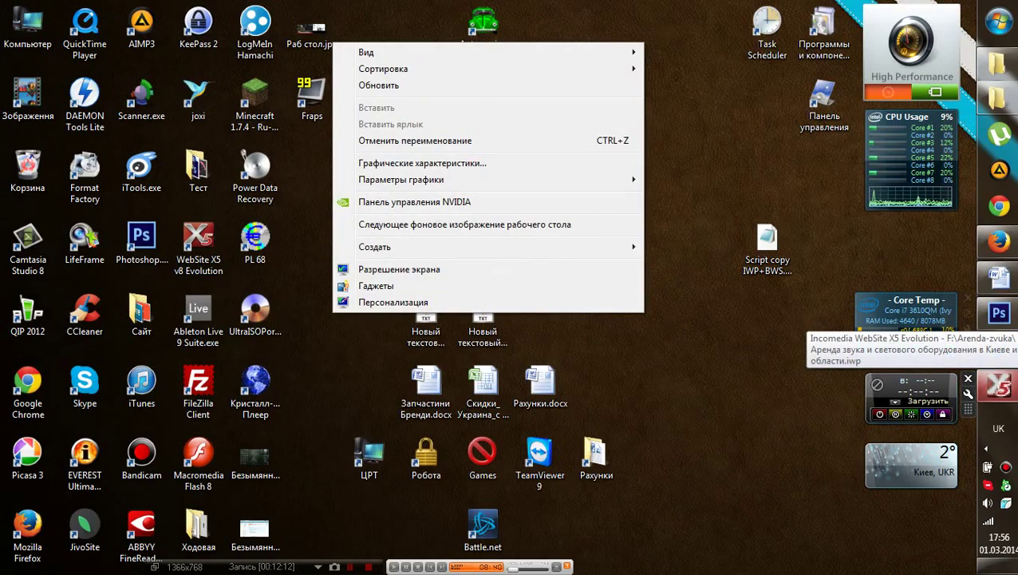
left_click(380, 286)
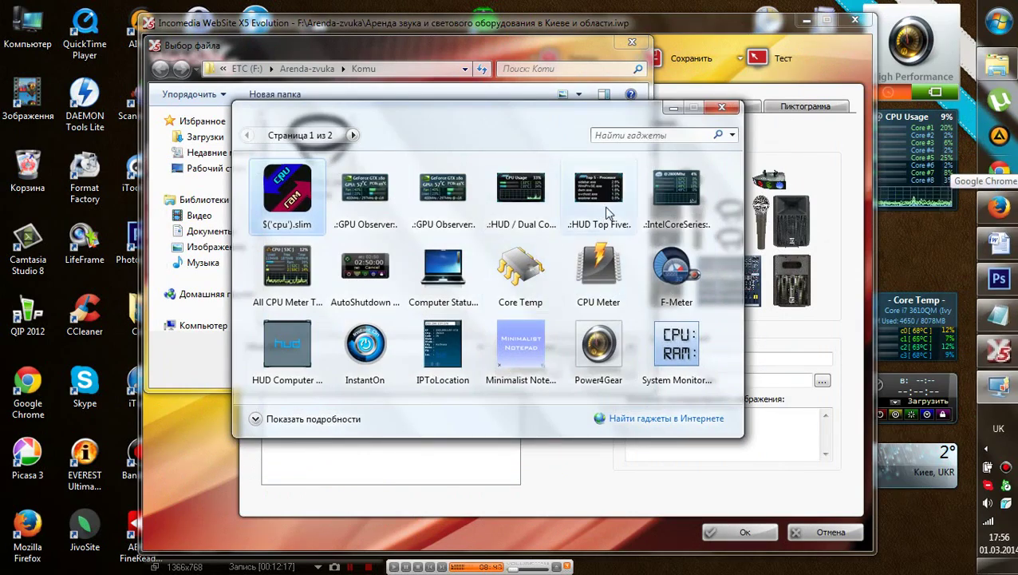
left_click_drag(444, 192, 922, 263)
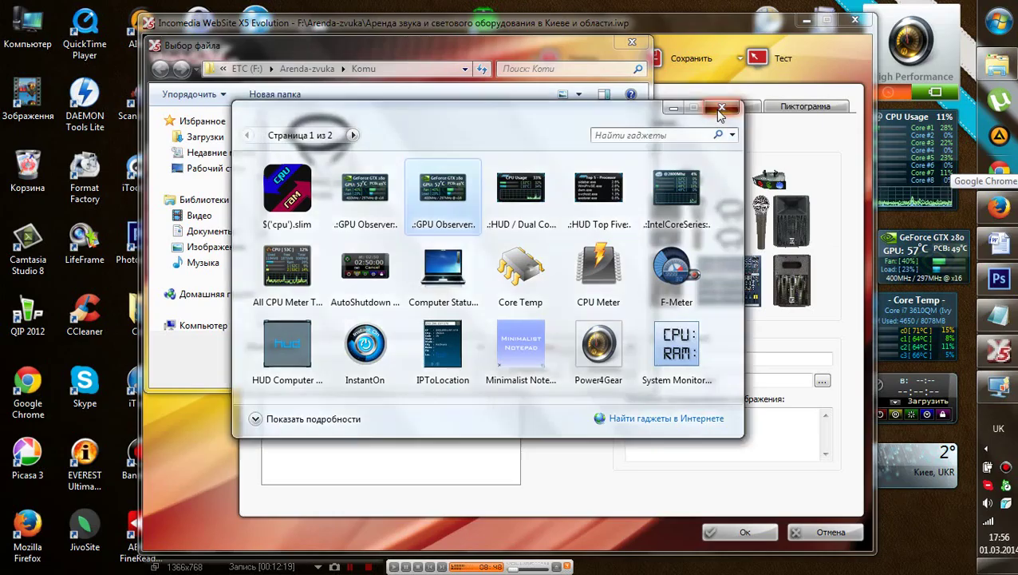
left_click(720, 107)
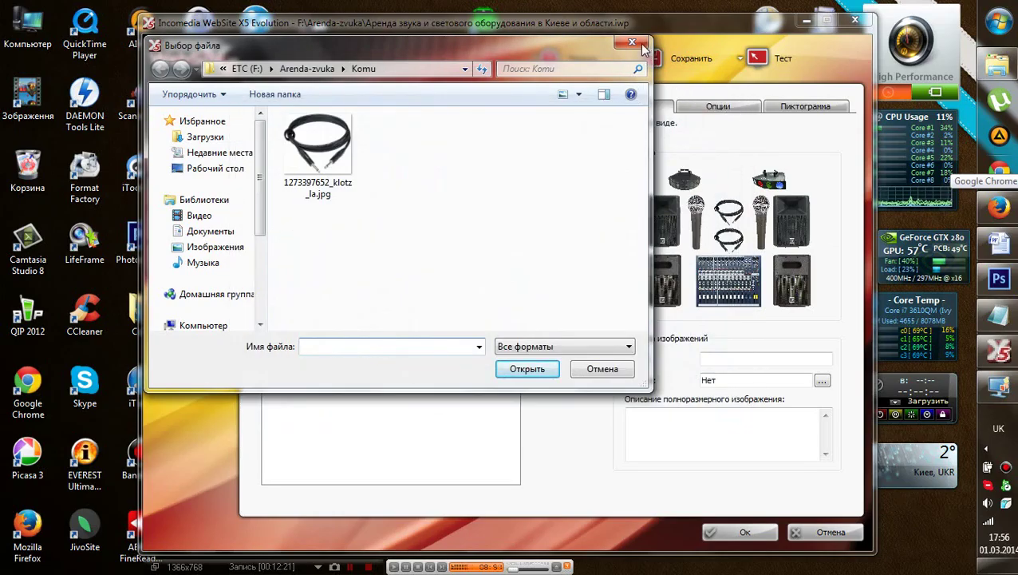
left_click(643, 48)
key("super+d")
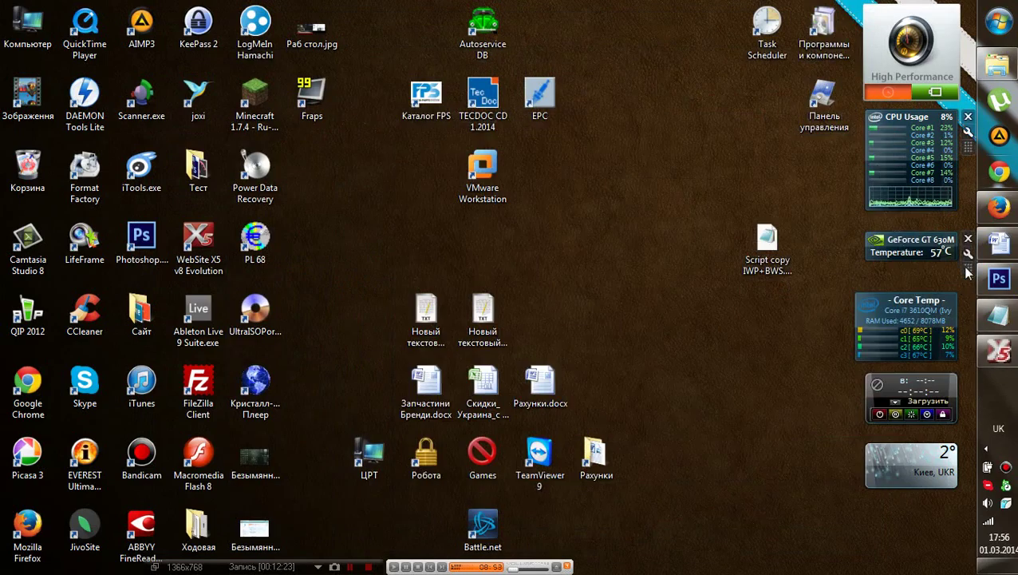
- Set the GPU Observer gadget to show PCB temp, FanSpeed, GPU Load and Memory Load
left_click(968, 253)
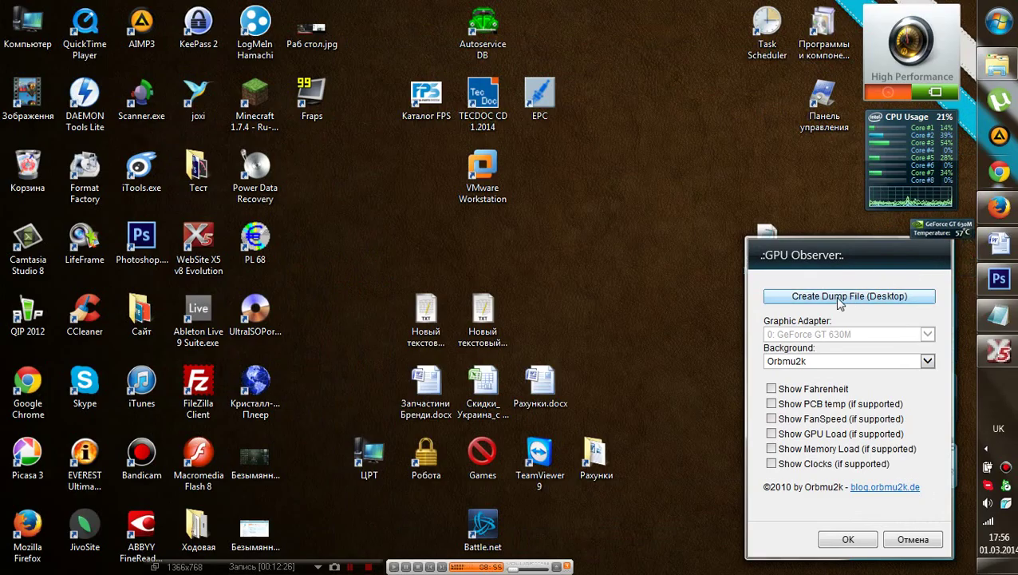
left_click(772, 404)
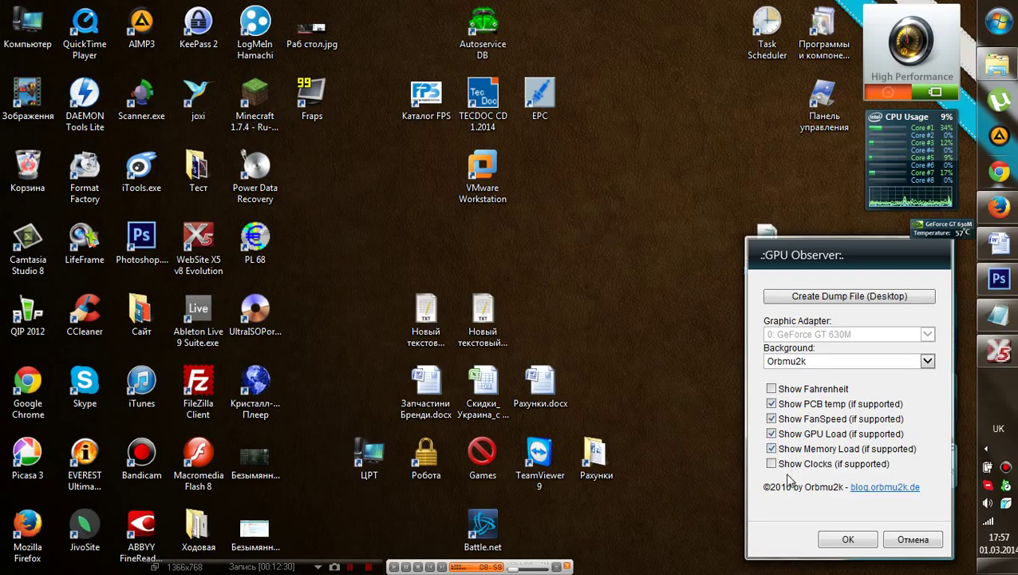
left_click(849, 538)
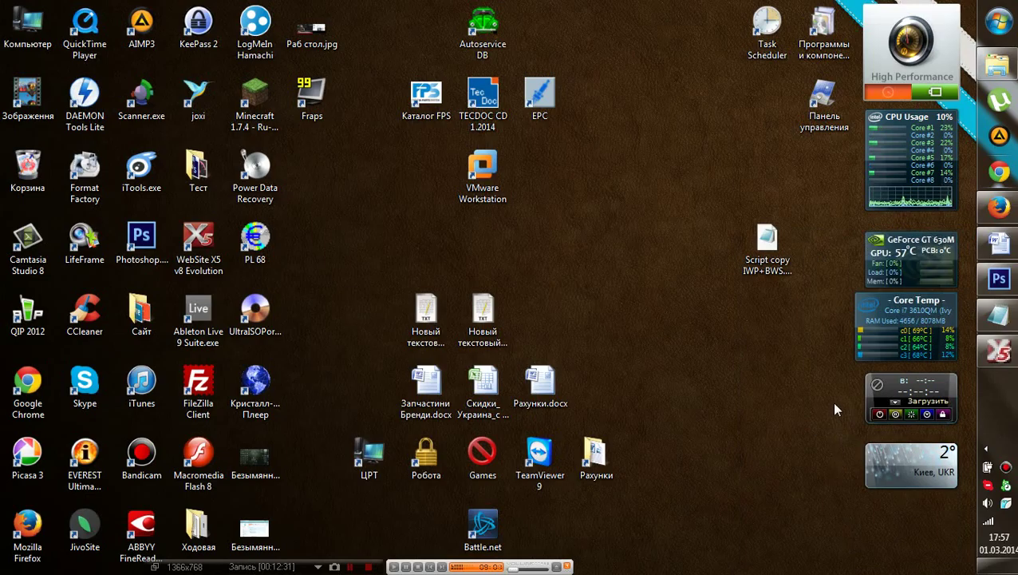
mouse_move(928, 130)
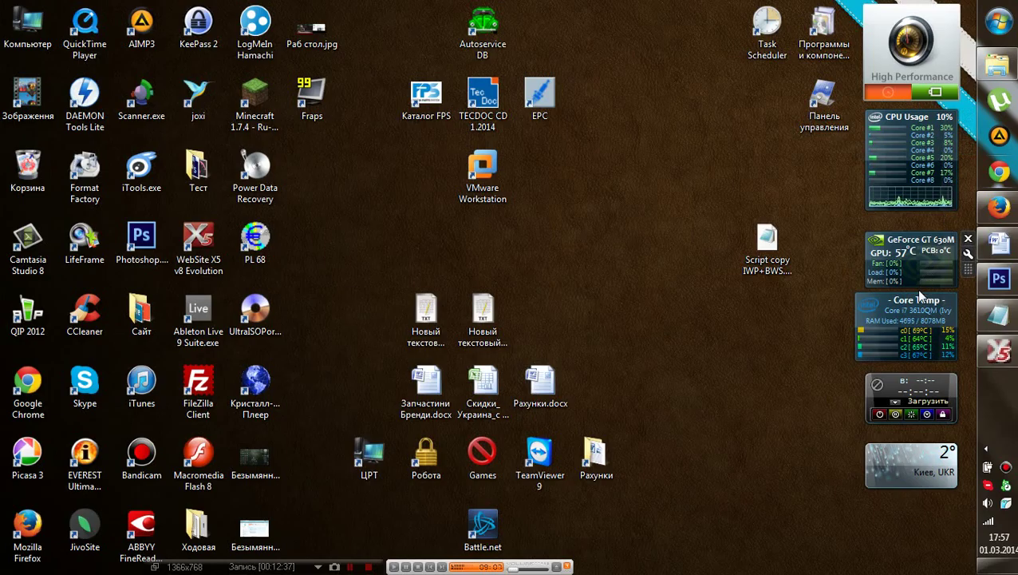
mouse_move(926, 331)
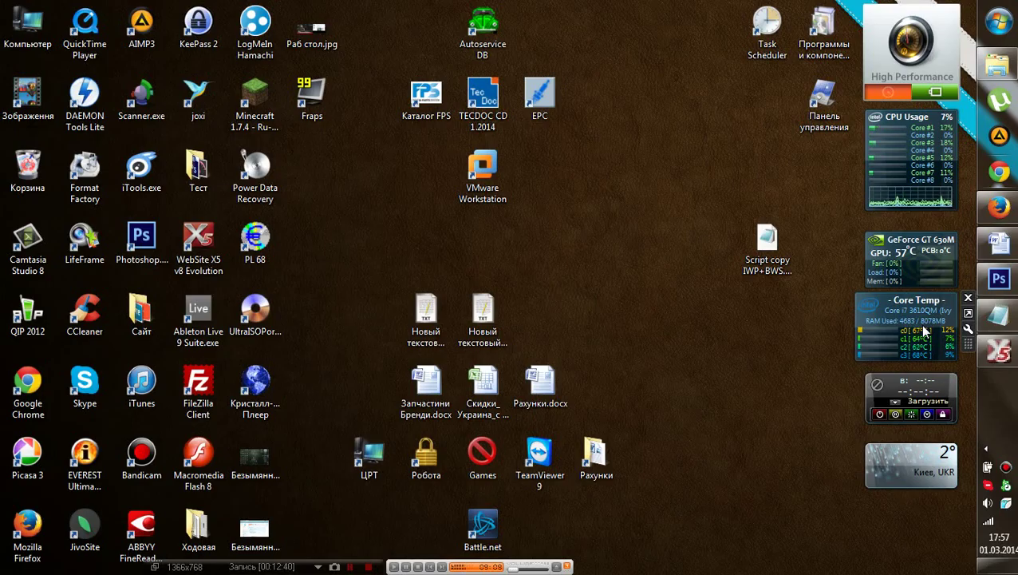
- Return to WebSite X5 and add Involight NL410.jpg and megamoon-1-l.jpg from the Arenda-zvuka\Light folder to the gallery's image list
left_click(999, 353)
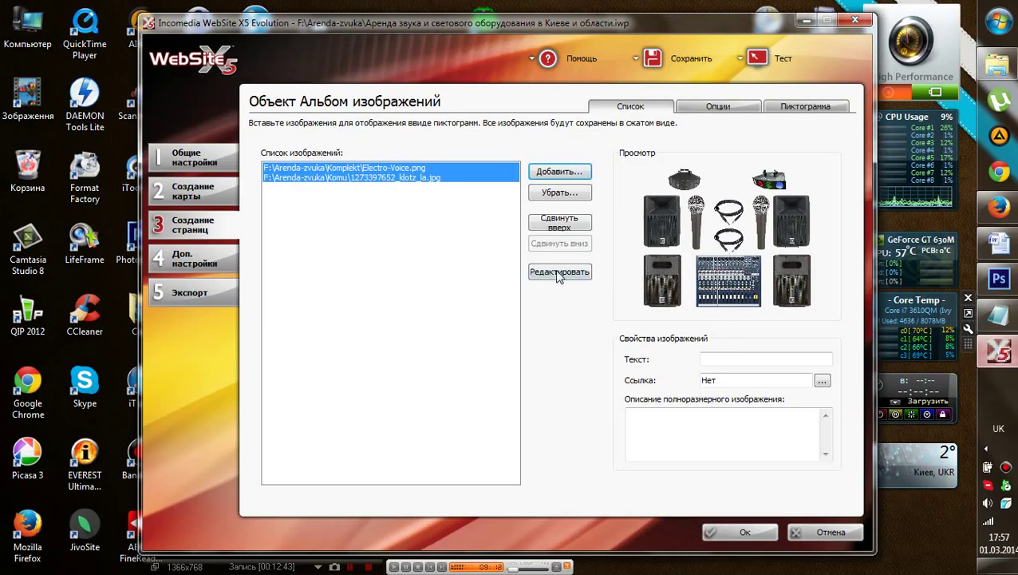
left_click(443, 231)
left_click(560, 171)
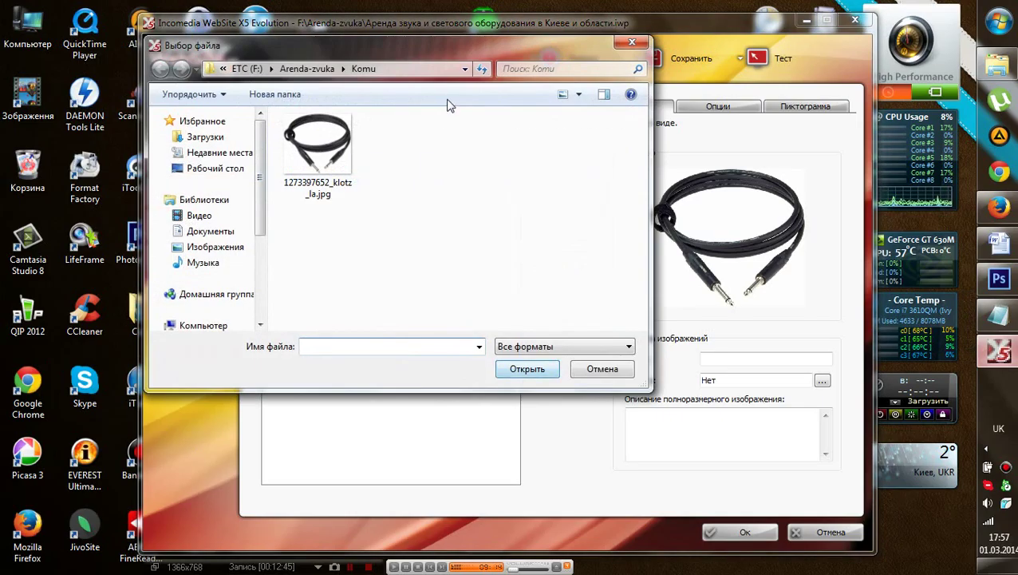
left_click(307, 69)
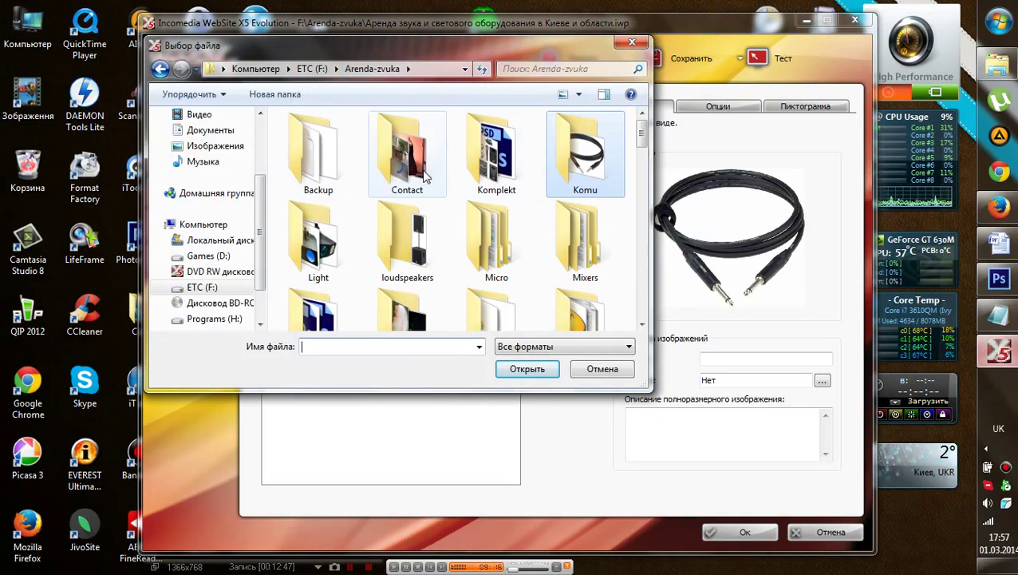
double_click(318, 239)
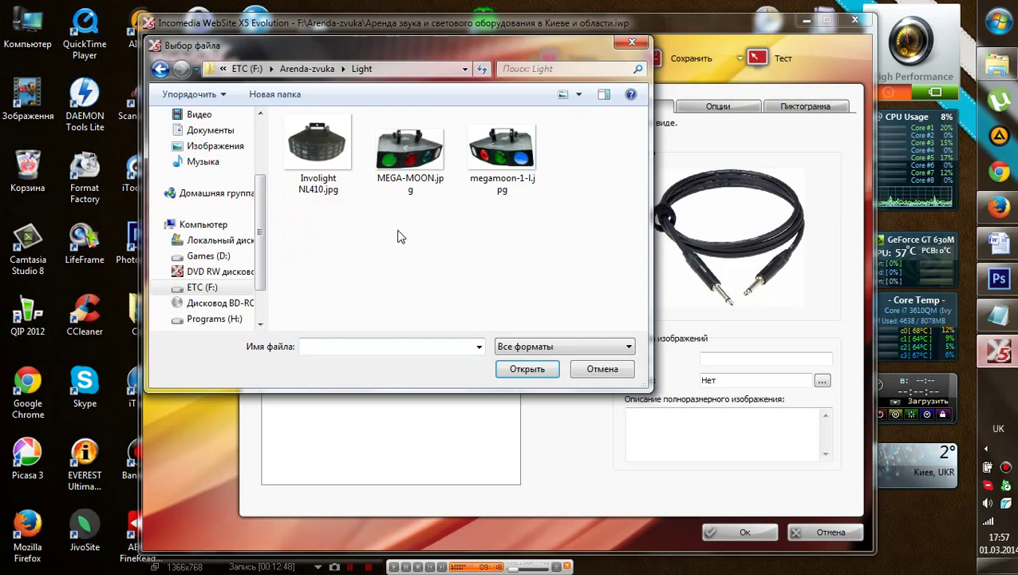
left_click(351, 166)
left_click(502, 159, "ctrl")
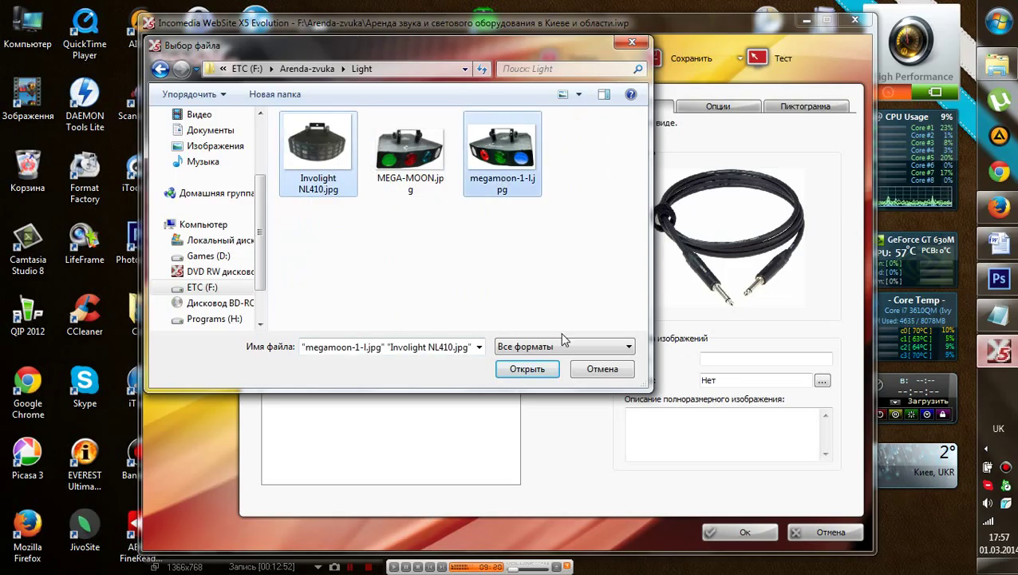
left_click(527, 368)
- Add the subwoofer image 1.jpg from the loudspeakers\electro voice sb2a folder to the gallery's image list
left_click(559, 172)
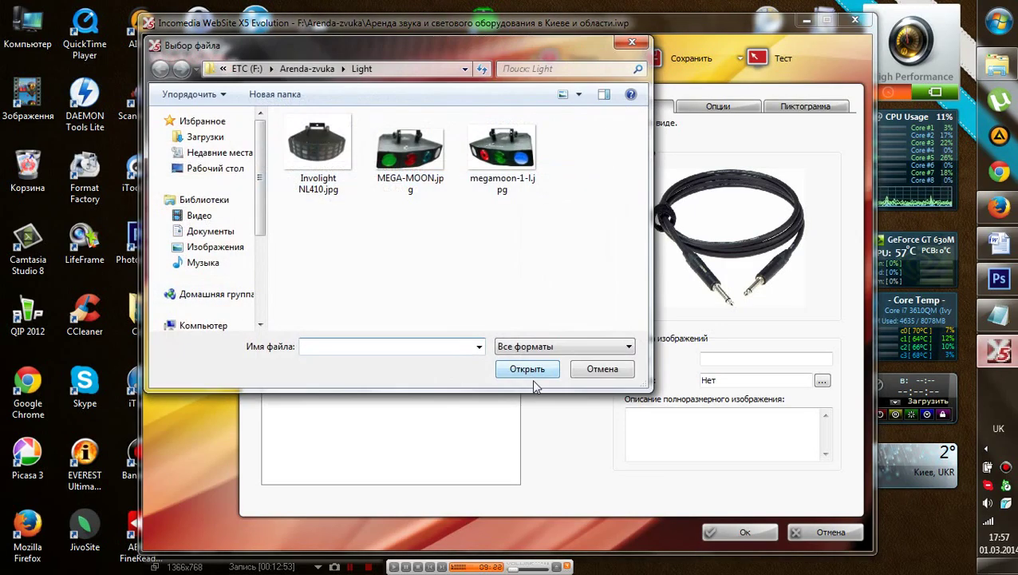
left_click(372, 69)
double_click(430, 248)
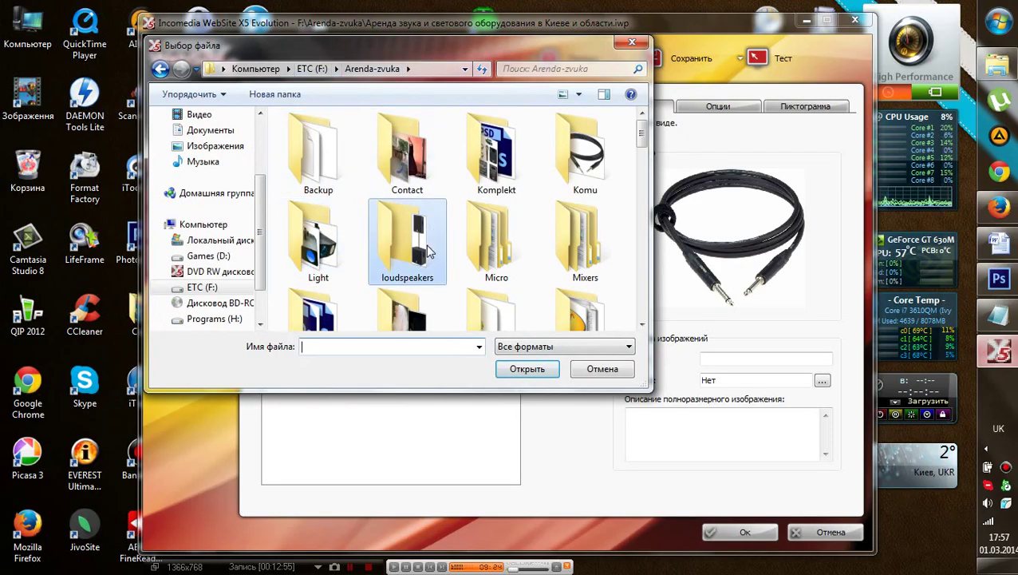
double_click(371, 126)
left_click(335, 141)
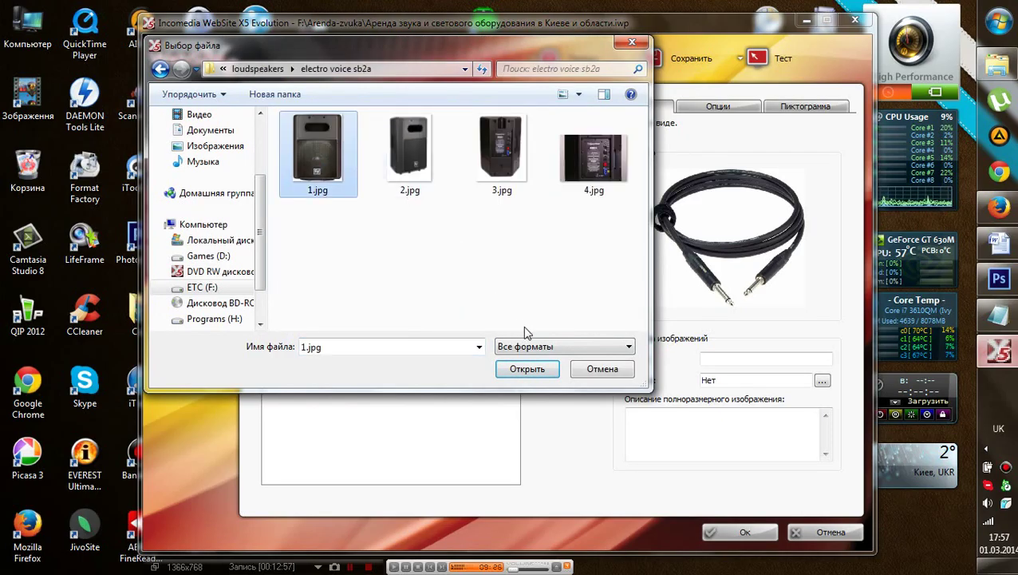
left_click(530, 368)
- Add the speaker image 1.jpg from the loudspeakers\electro voice sx300e folder to the gallery's image list
left_click(552, 176)
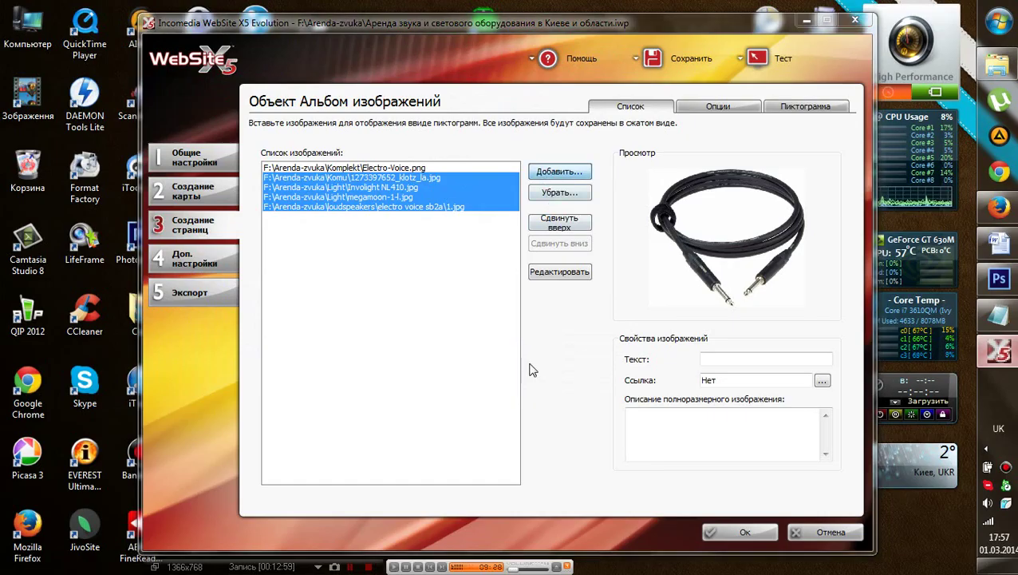
left_click(279, 68)
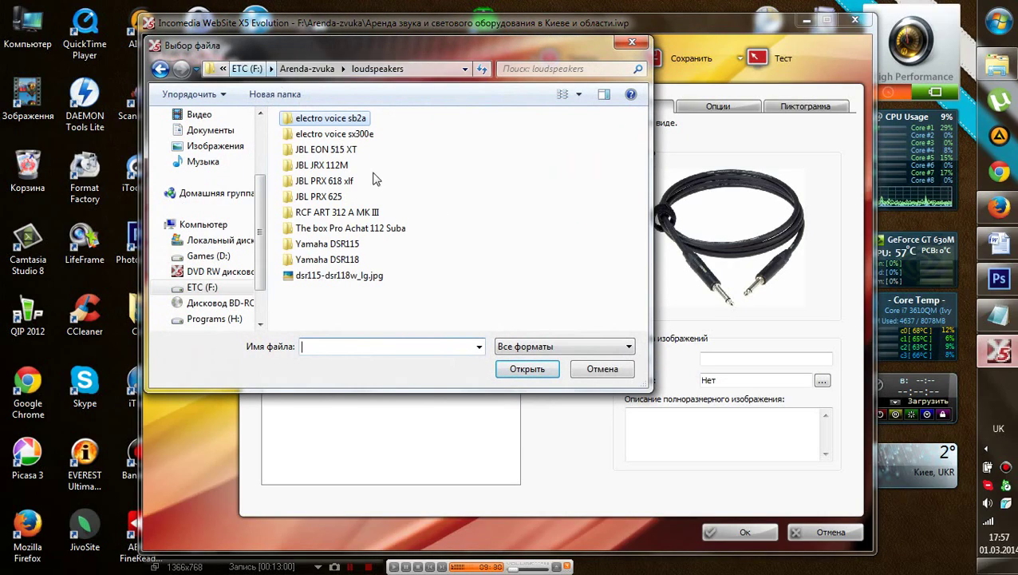
double_click(334, 134)
left_click(317, 152)
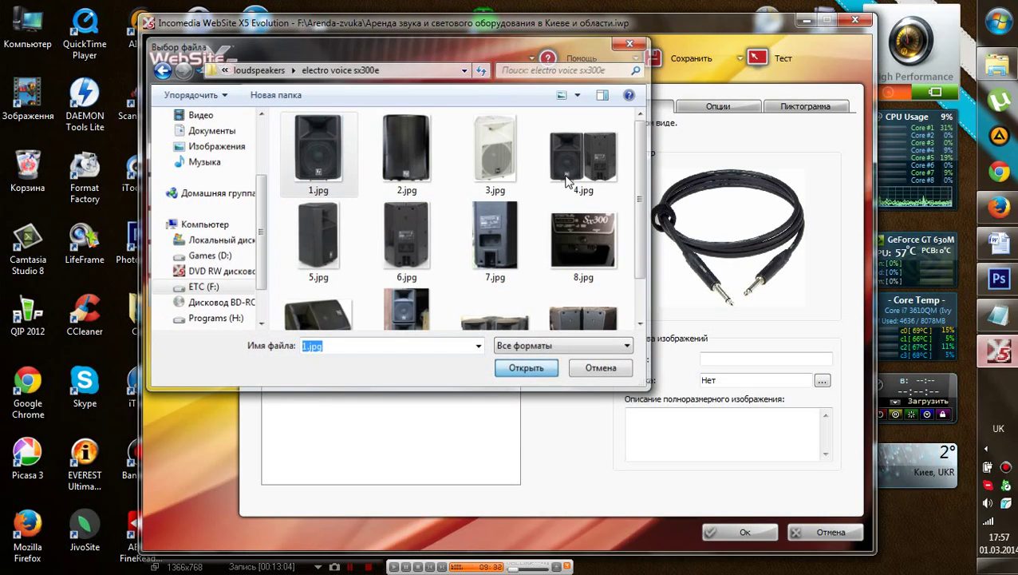
left_click(530, 369)
- Add the microphone image shr-sm58_1.jpg from the Micro\SHURE SM 58 folder to the gallery's image list
left_click(552, 174)
left_click(256, 68)
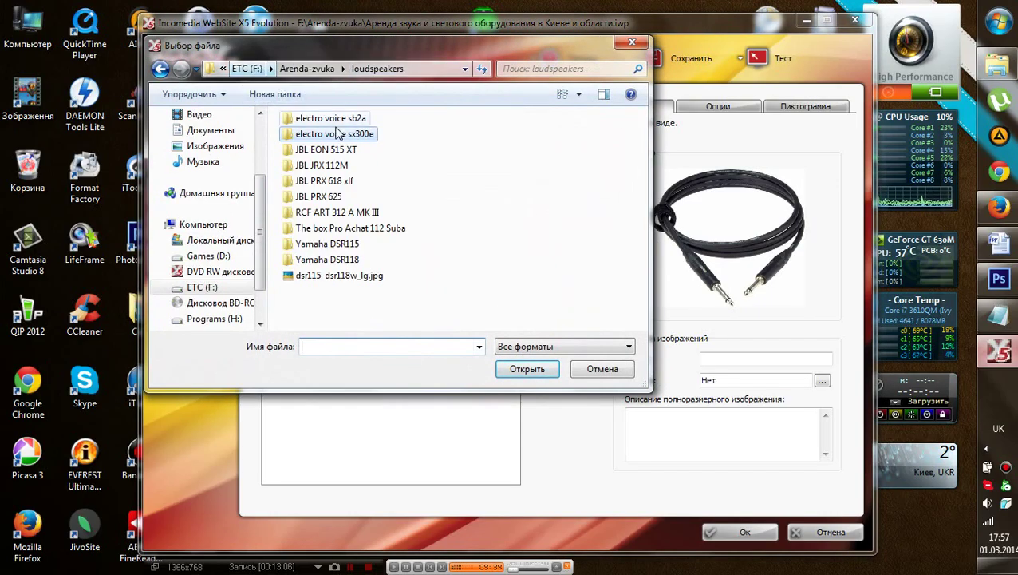
left_click(307, 69)
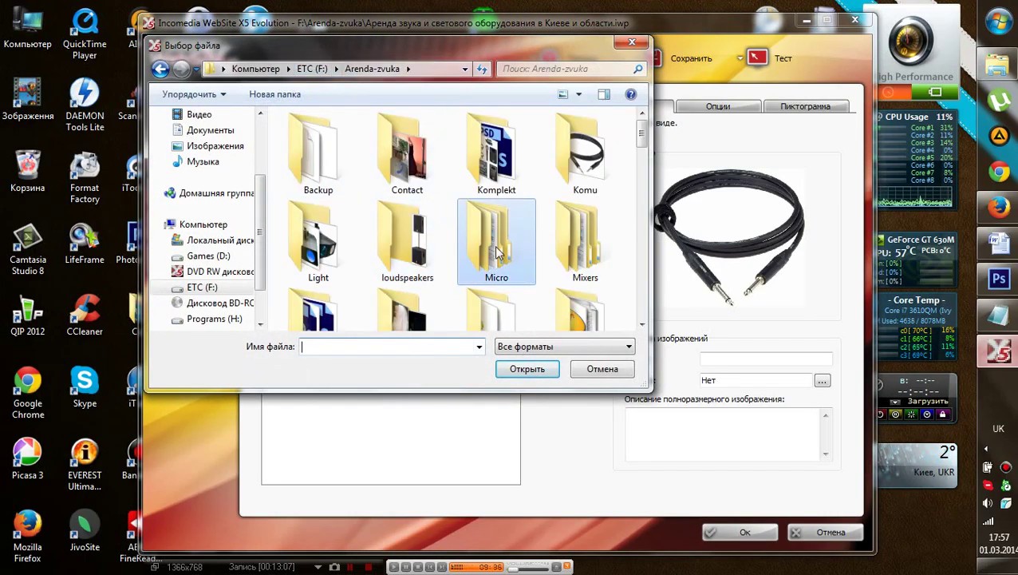
double_click(485, 264)
double_click(329, 120)
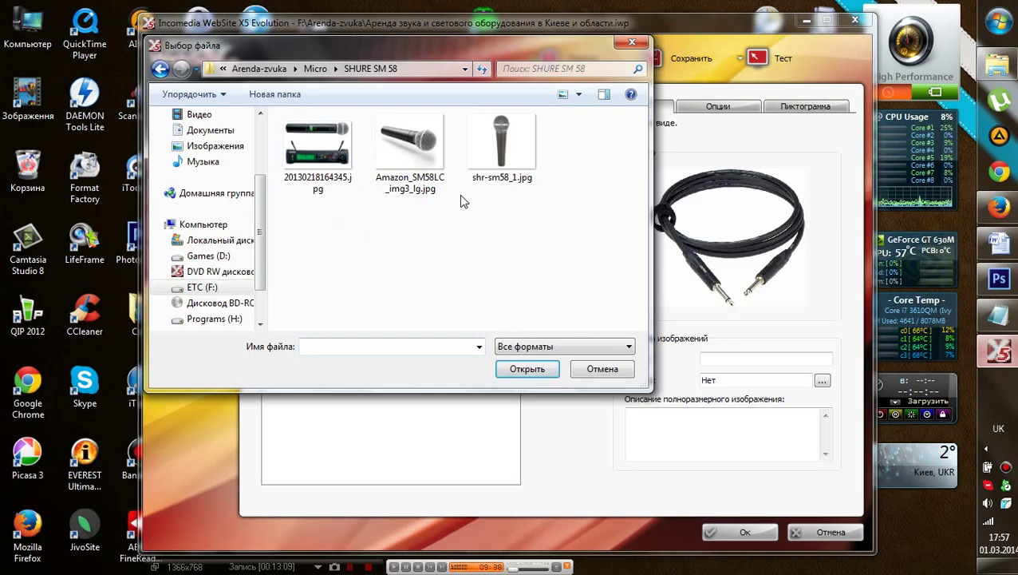
left_click_drag(515, 209, 491, 169)
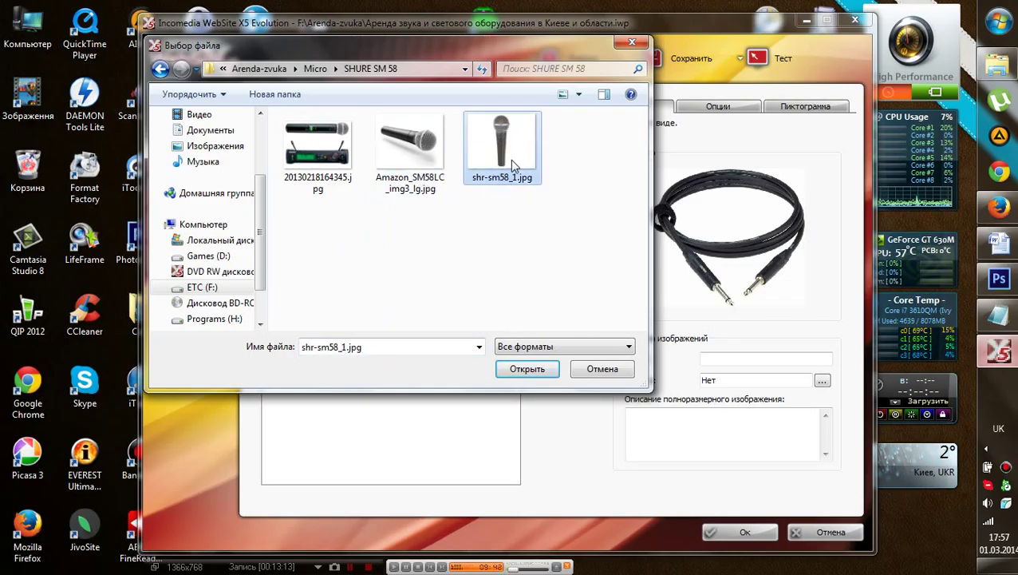
left_click(424, 174)
left_click(497, 146)
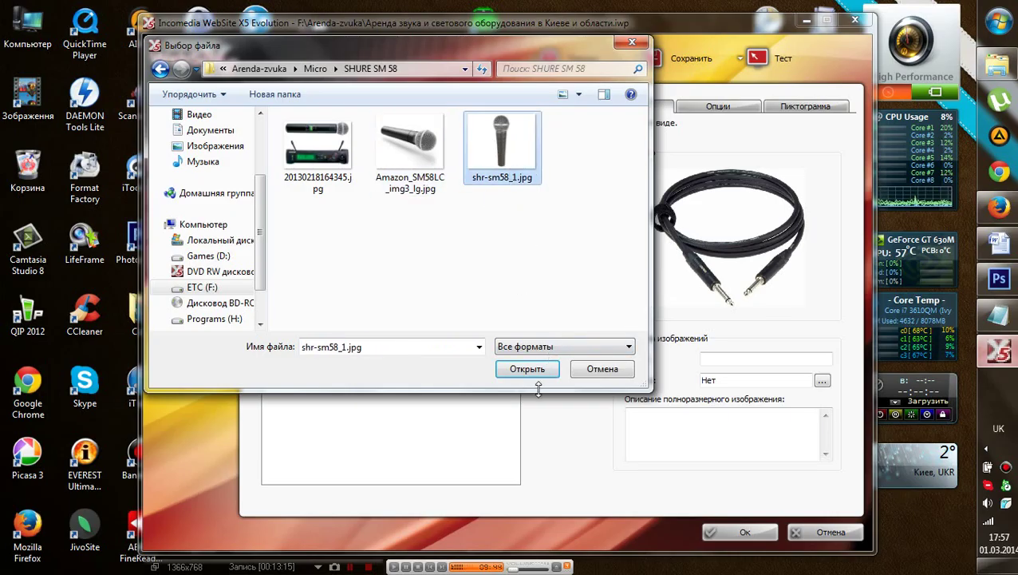
left_click(526, 369)
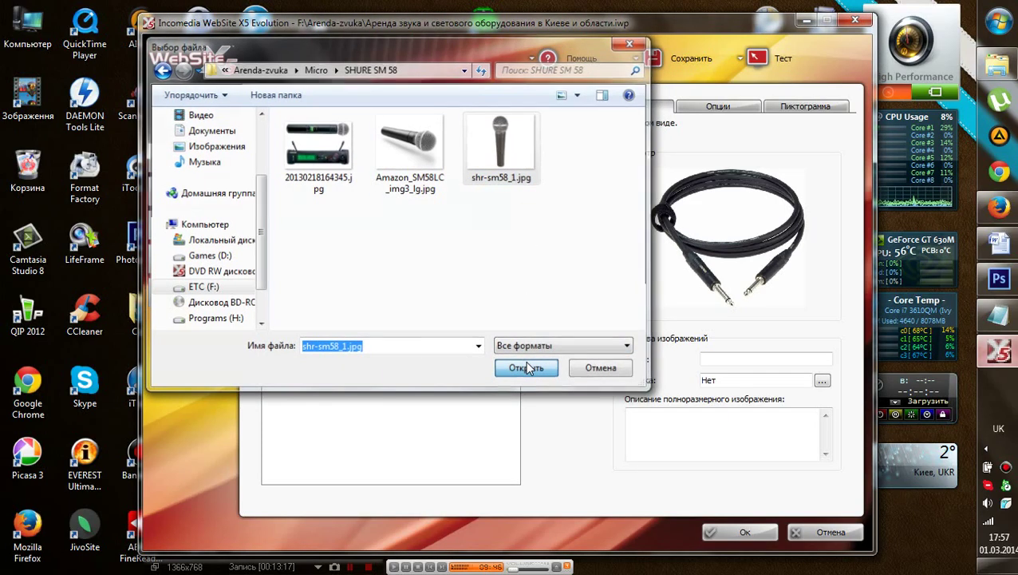
- Check the Electro-Voice kit's contents in the Word document and add 3.jpg from the Mixers\Soundcraft EPM12 folder to the WebSite X5 gallery
left_click(998, 241)
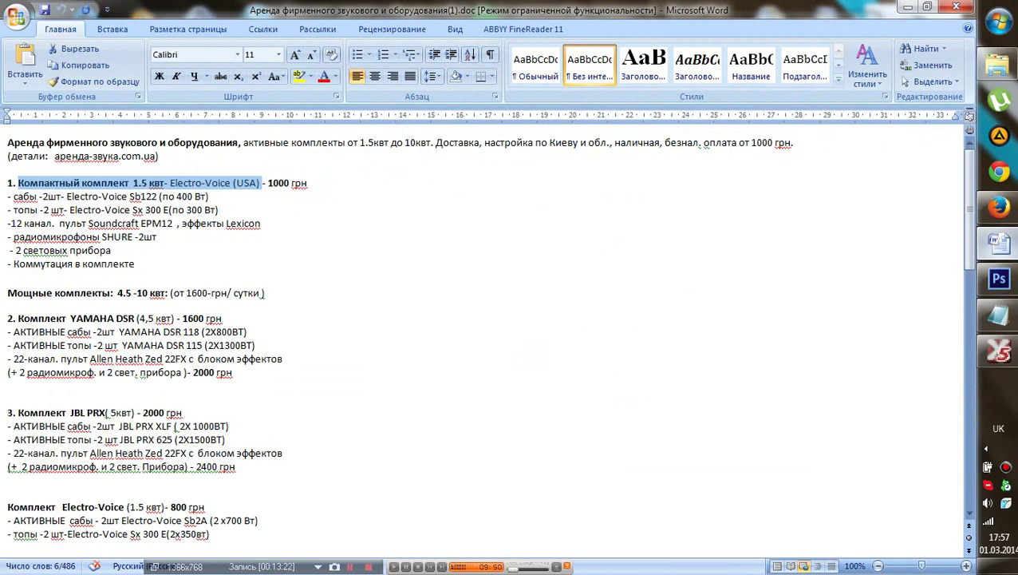
left_click_drag(66, 197, 157, 196)
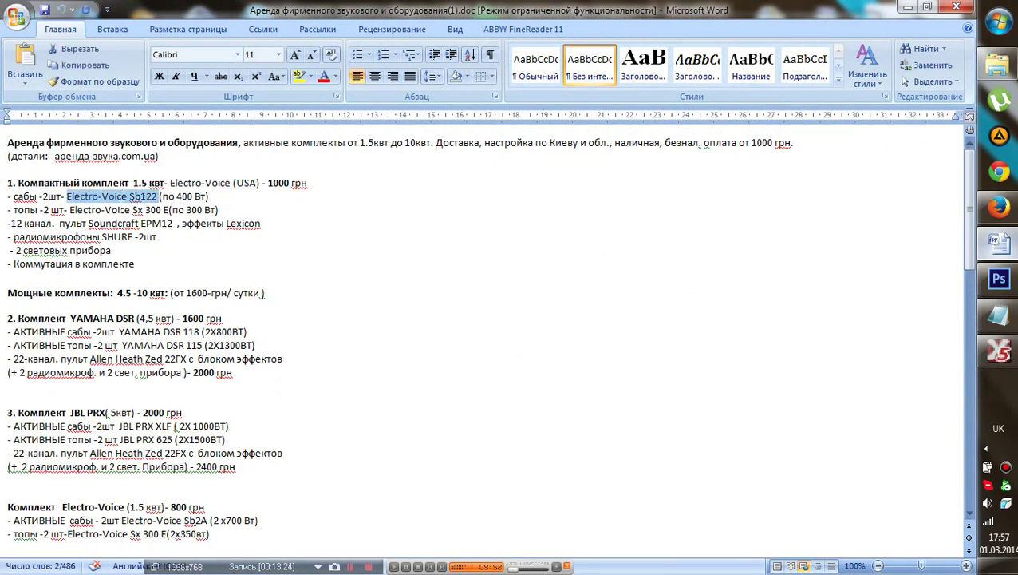
left_click(118, 209)
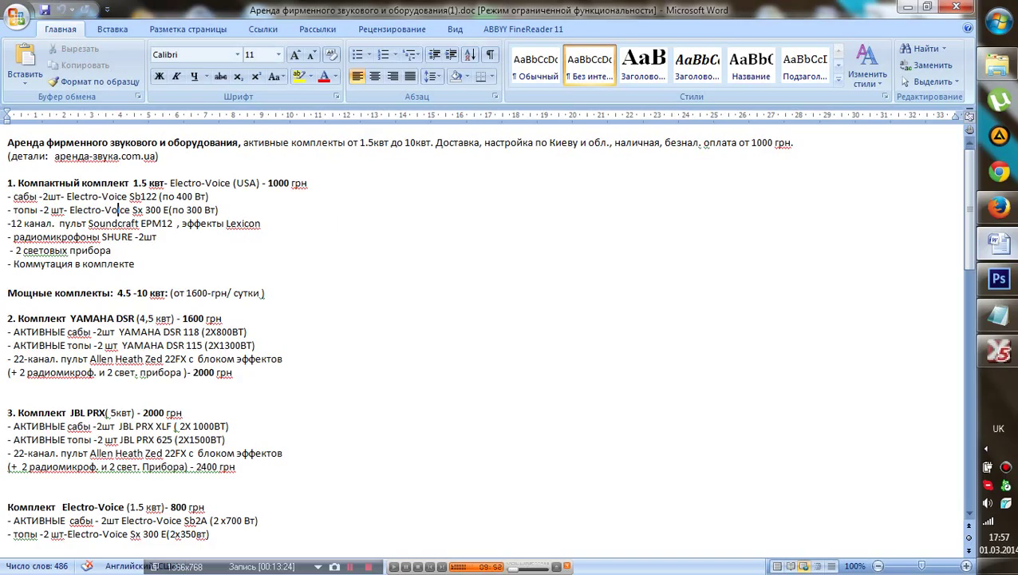
left_click(998, 351)
left_click(579, 174)
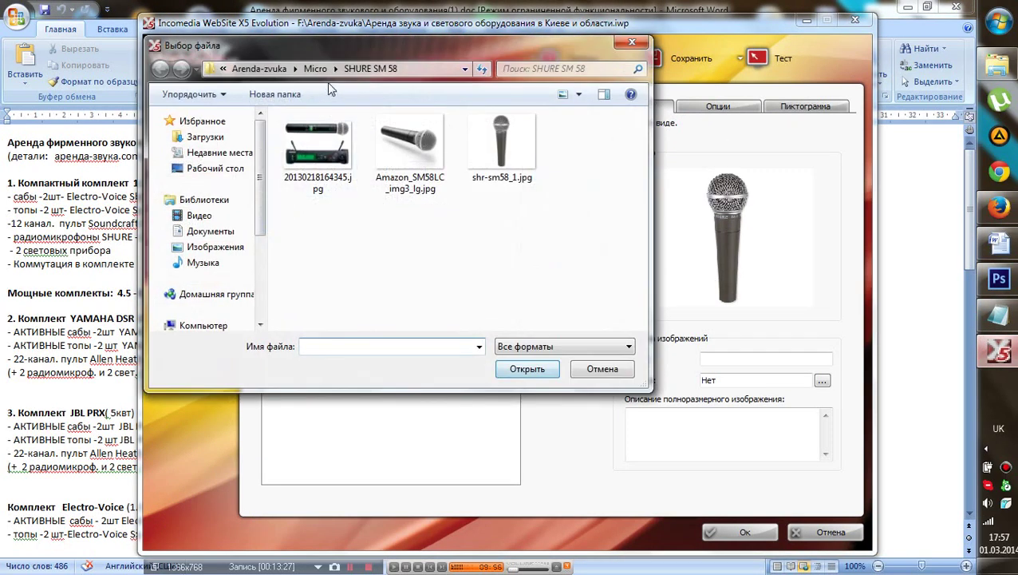
left_click(260, 69)
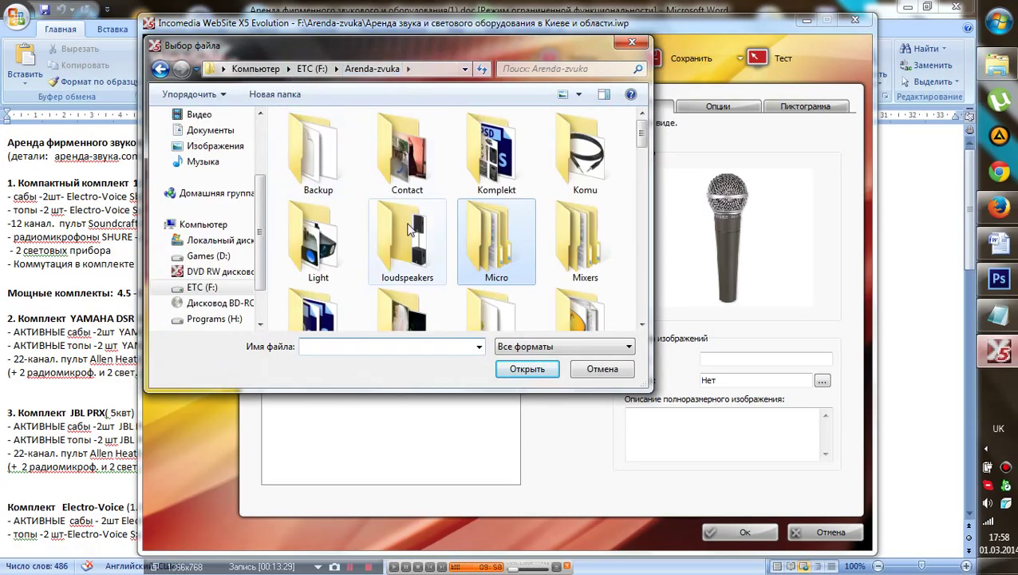
double_click(585, 240)
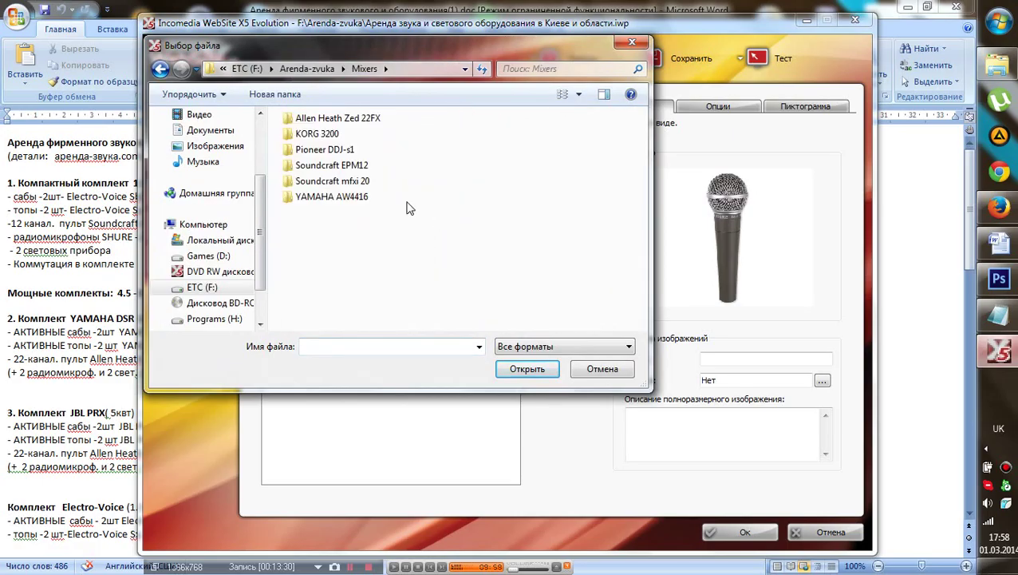
double_click(363, 165)
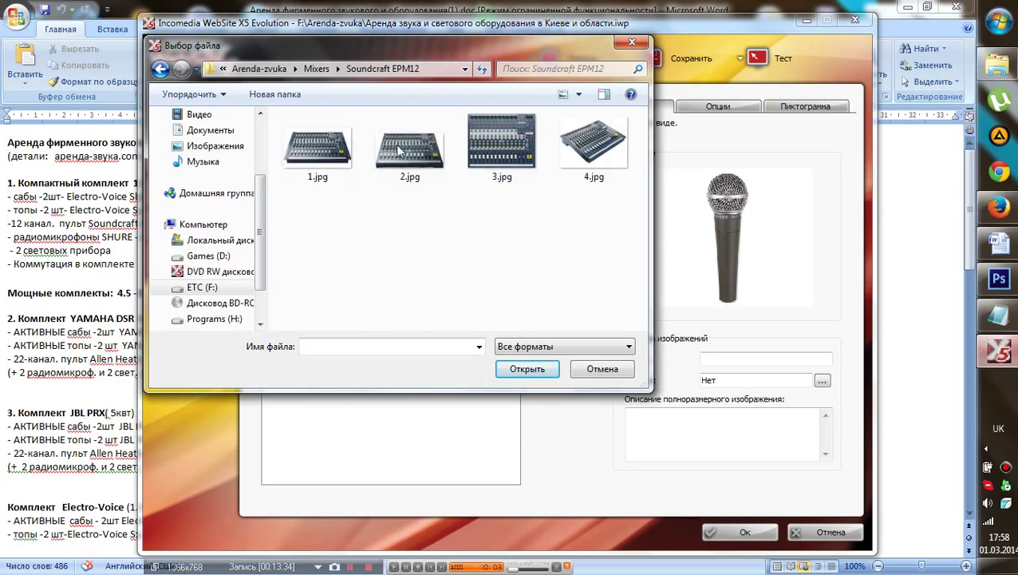
left_click(498, 147)
left_click(542, 369)
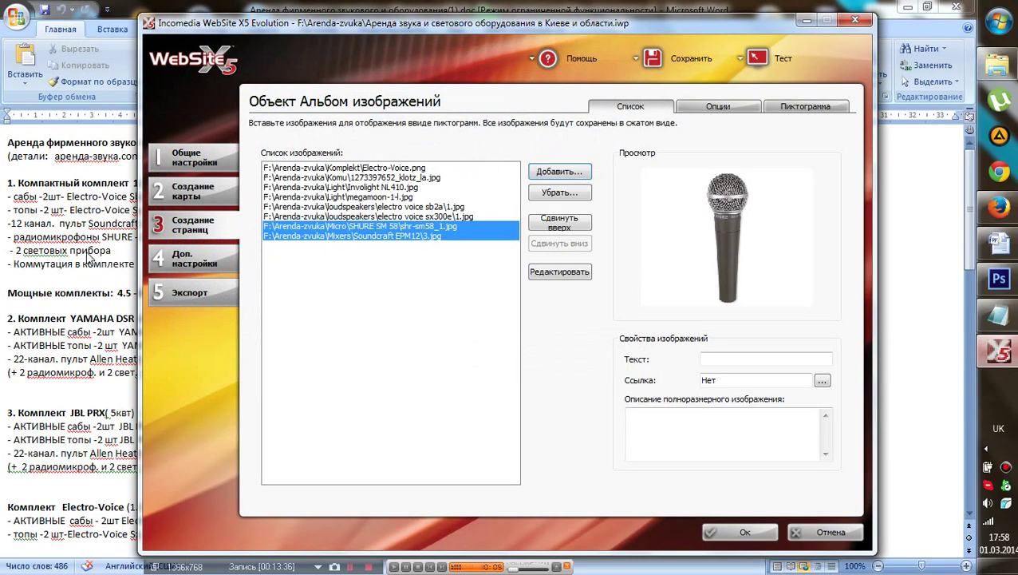
- Move the electro voice sx300e\1.jpg image up to second place in the gallery's image list, directly below Electro-Voice.png
key("Home")
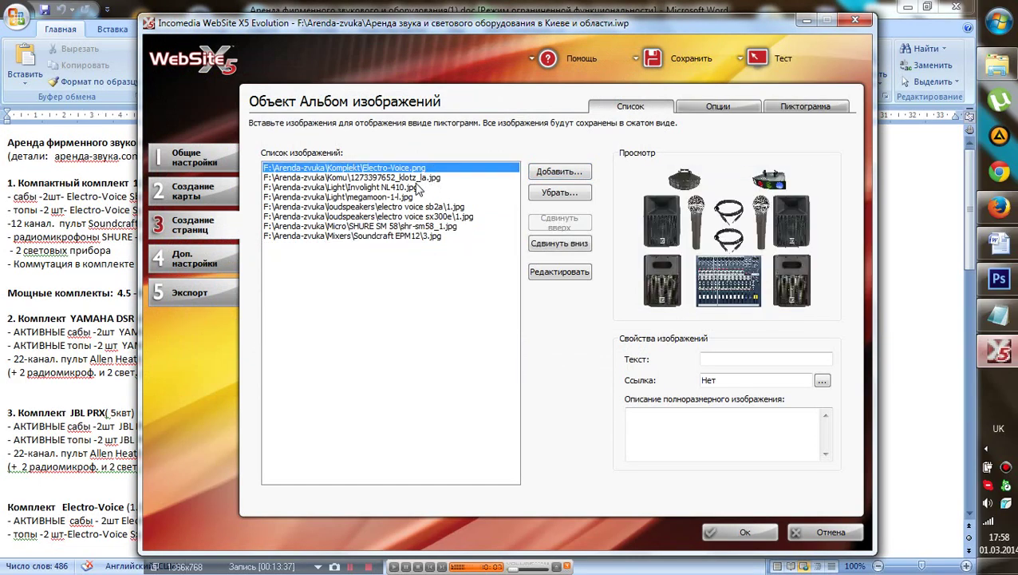
key("Down")
key("Down")
key("Down")
key("Down")
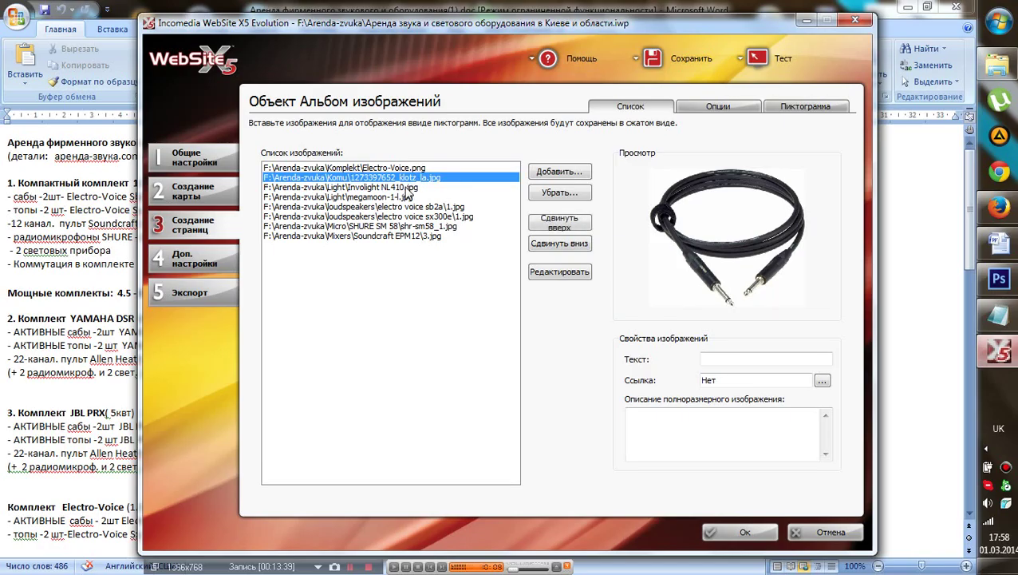
key("Down")
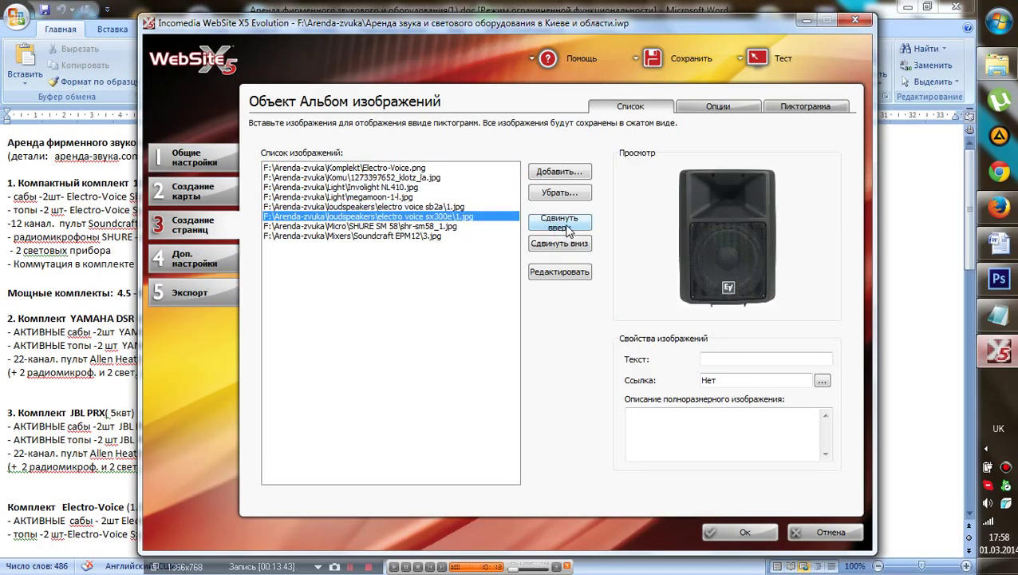
left_click(568, 228)
left_click(568, 227)
left_click(568, 228)
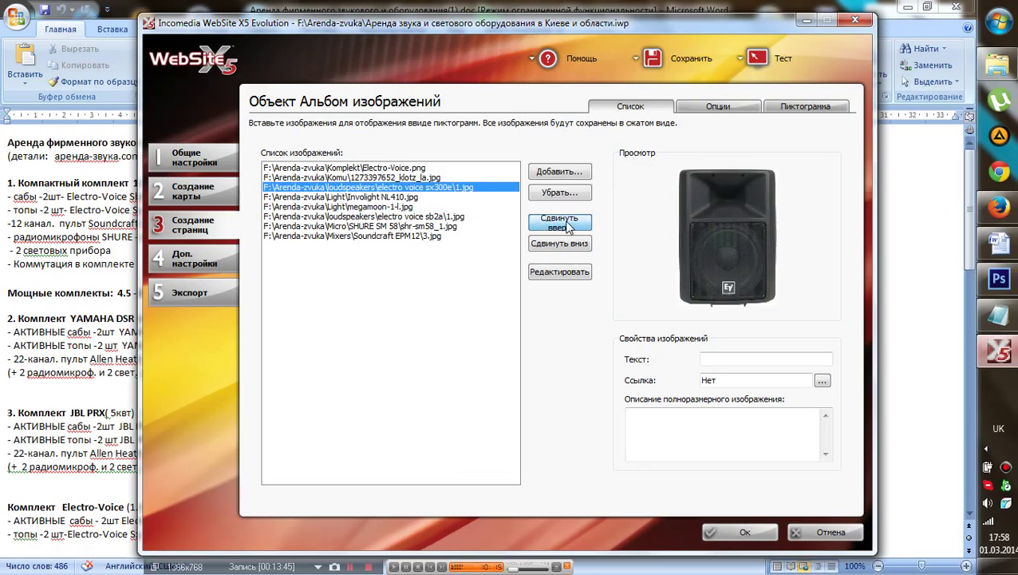
left_click(568, 228)
- Move the electro voice sb2a\1.jpg image up to third place in the gallery's list, directly below electro voice sx300e\1.jpg
key("Down")
key("Down")
key("Down")
key("Down")
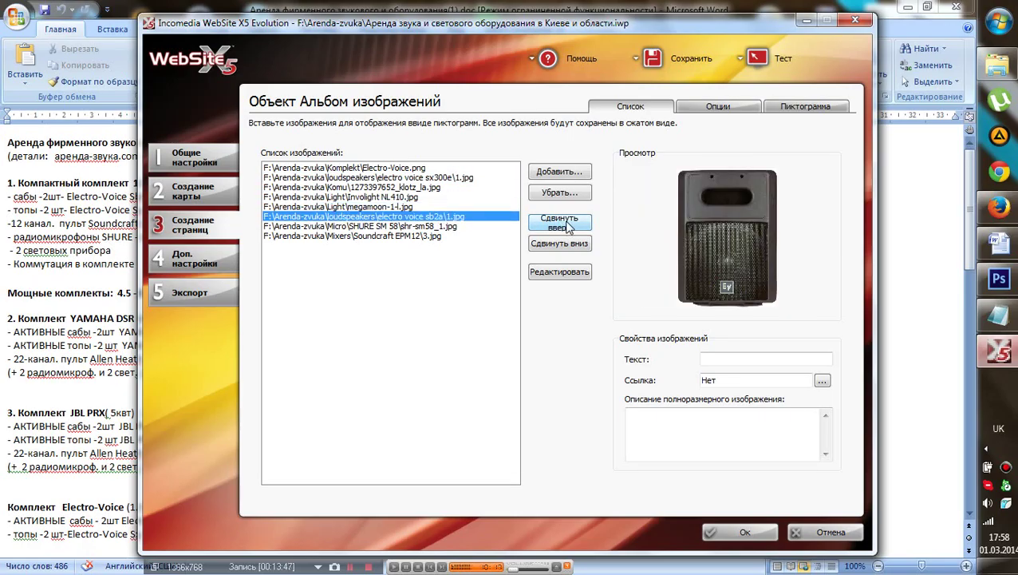
left_click(569, 227)
left_click(568, 228)
left_click(568, 227)
key("Up")
key("Up")
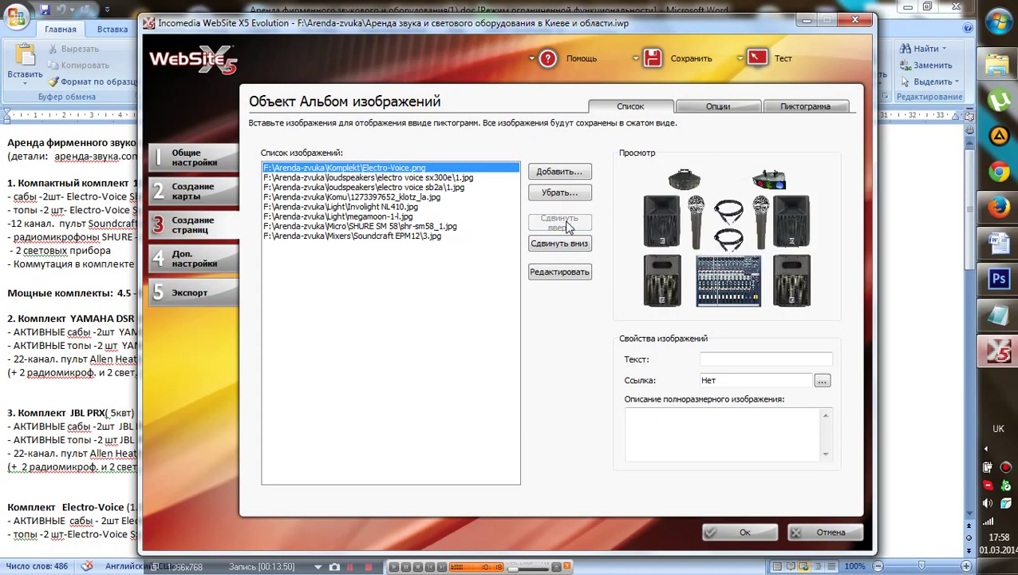
key("Down")
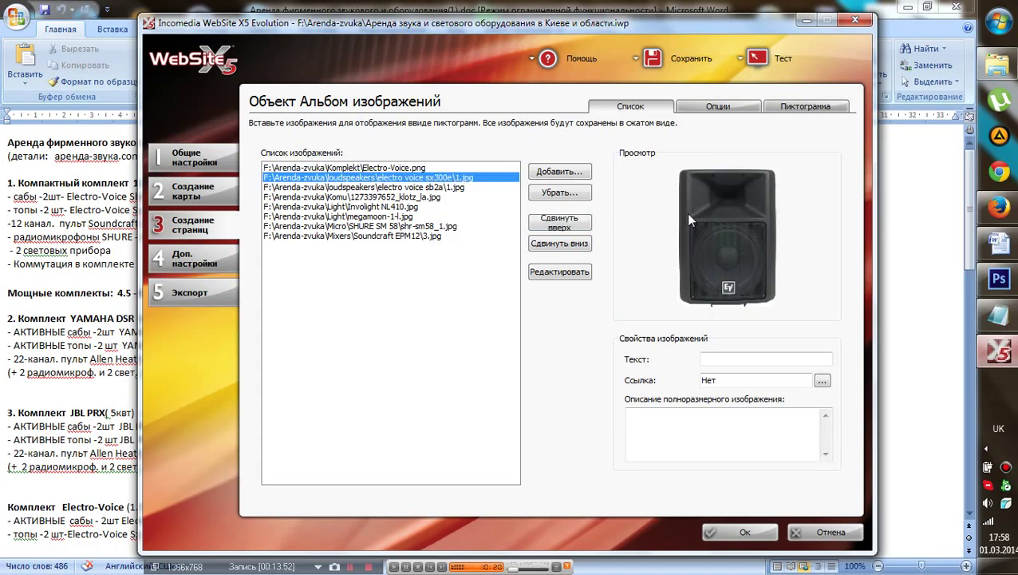
key("Down")
key("Down")
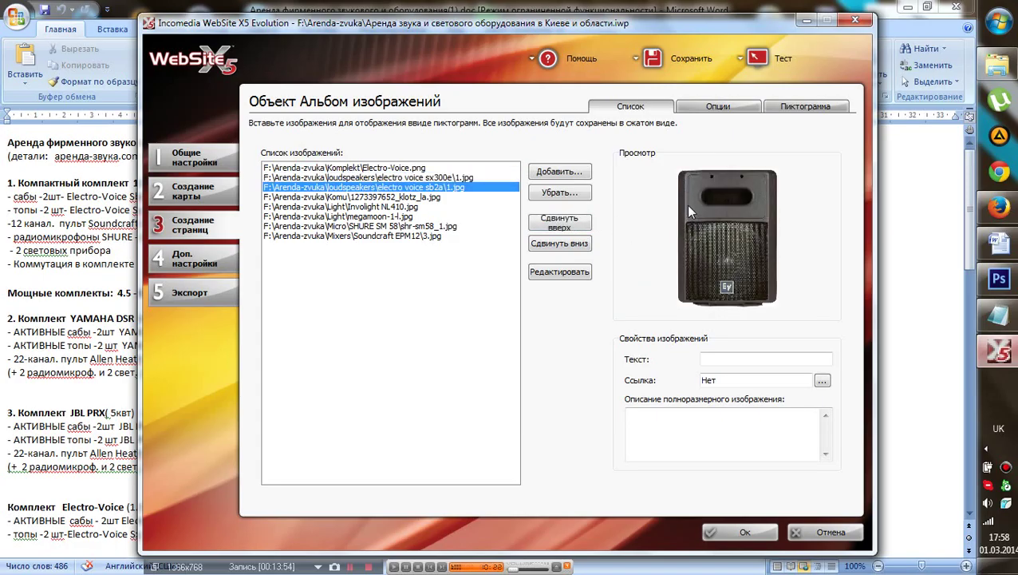
left_click(572, 230)
left_click(563, 246)
left_click(563, 245)
left_click(563, 245)
left_click(564, 246)
left_click(563, 246)
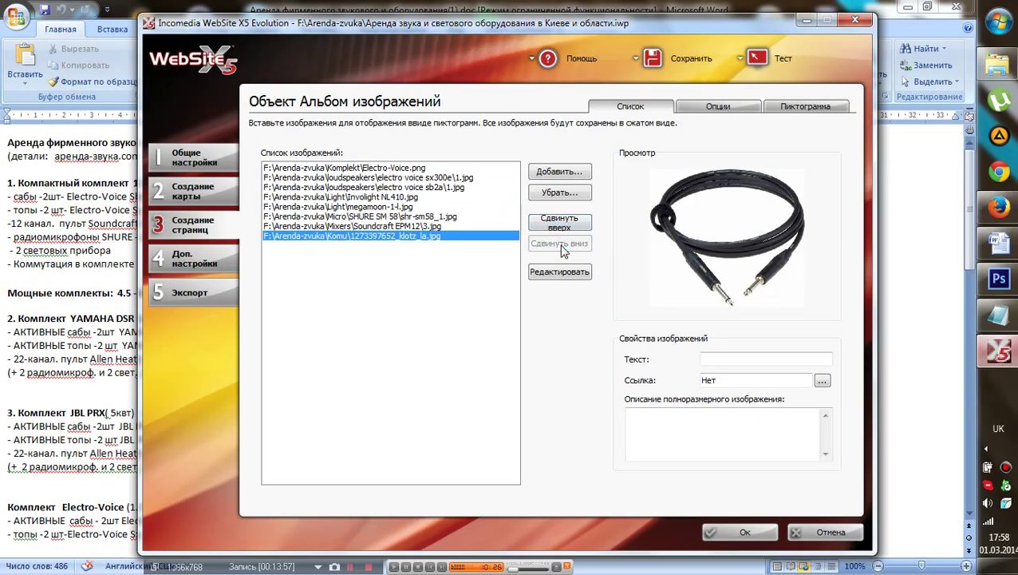
- Move the mixer image Soundcraft EPM12\3.jpg up to fourth place in the list, directly below electro voice sb2a\1.jpg
key("Up")
key("Up")
key("Down")
left_click(576, 223)
left_click(576, 223)
left_click(576, 224)
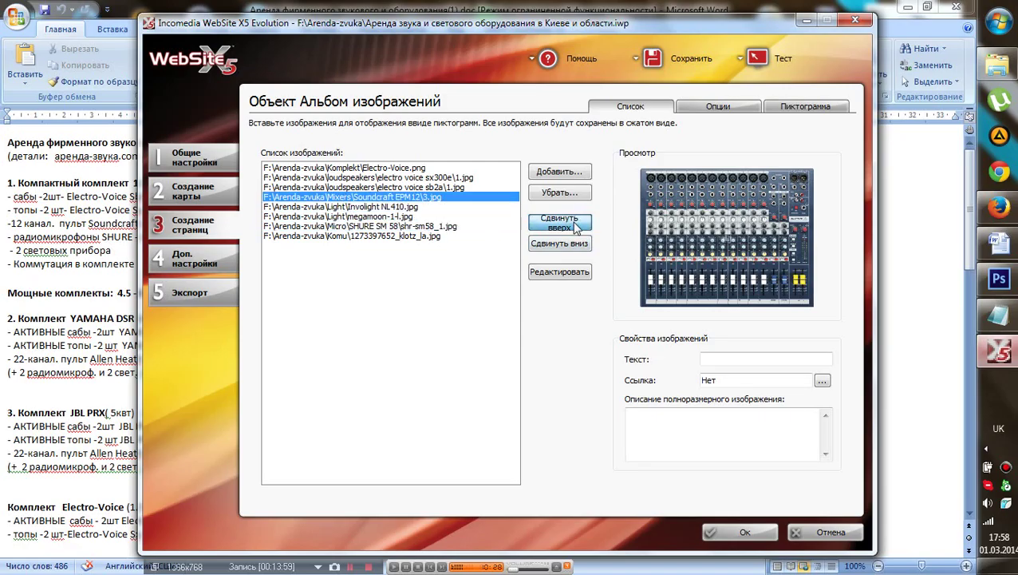
- Move the microphone image shr-sm58_1.jpg up to fifth place in the list, above the two light images
key("Down")
key("Down")
key("Down")
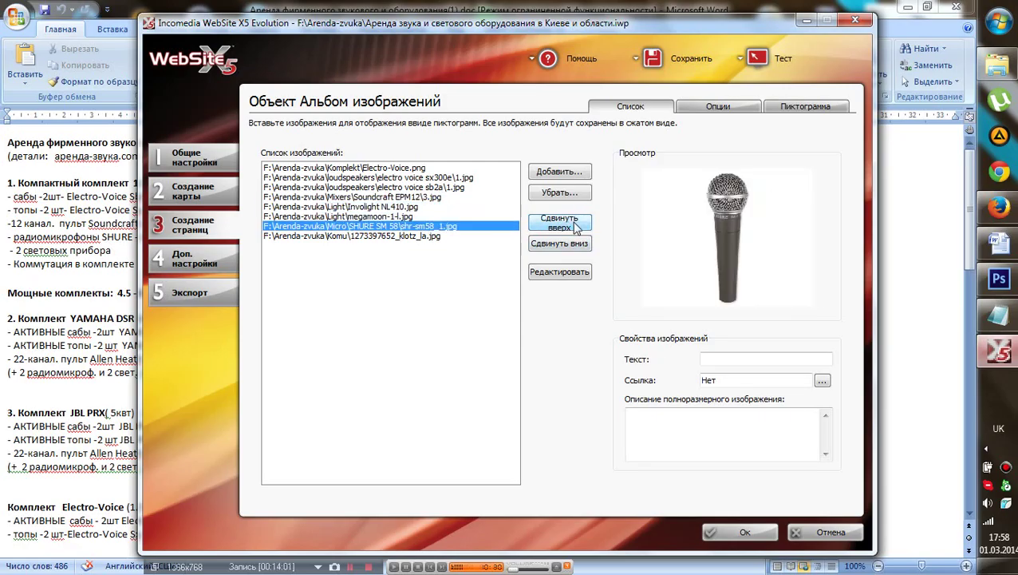
left_click(560, 222)
key("Up")
key("Down")
key("Down")
key("Down")
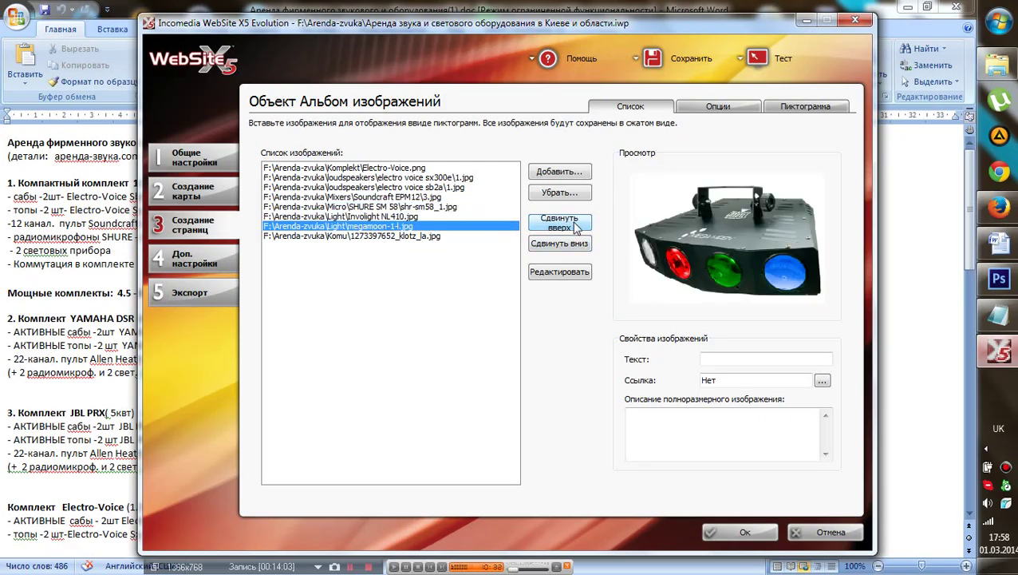
- Caption the Electro-Voice.png image with "Компактный комплект 1.5 квт- Electro-Voice", copied from the kit heading in the Word document
key("Up")
key("Up")
key("Up")
key("Up")
key("Up")
key("Up")
key("Up")
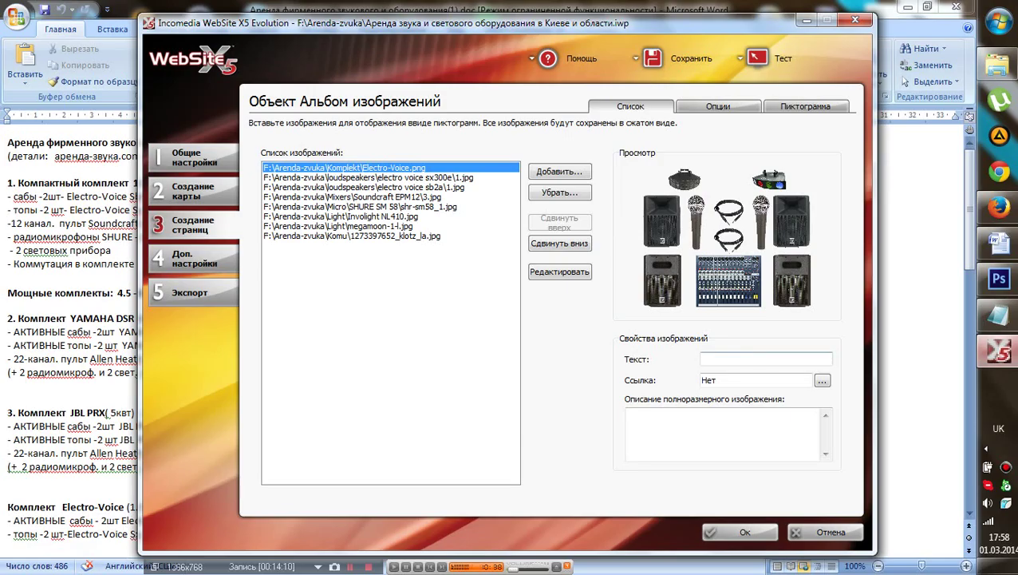
left_click(57, 264)
left_click_drag(18, 183, 231, 183)
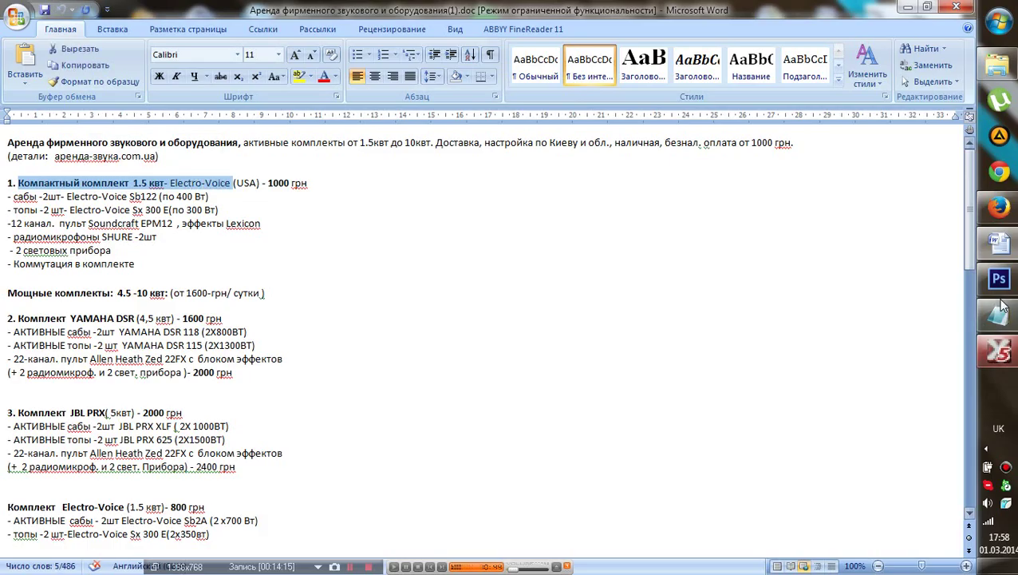
left_click(999, 351)
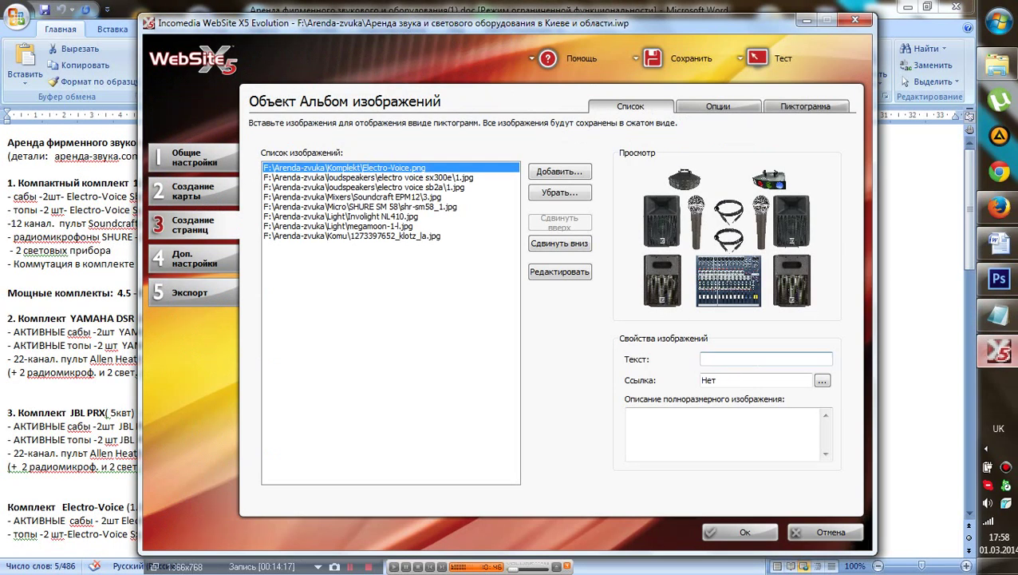
type("Компактный комплект  1.5 квт - Electro-Voice")
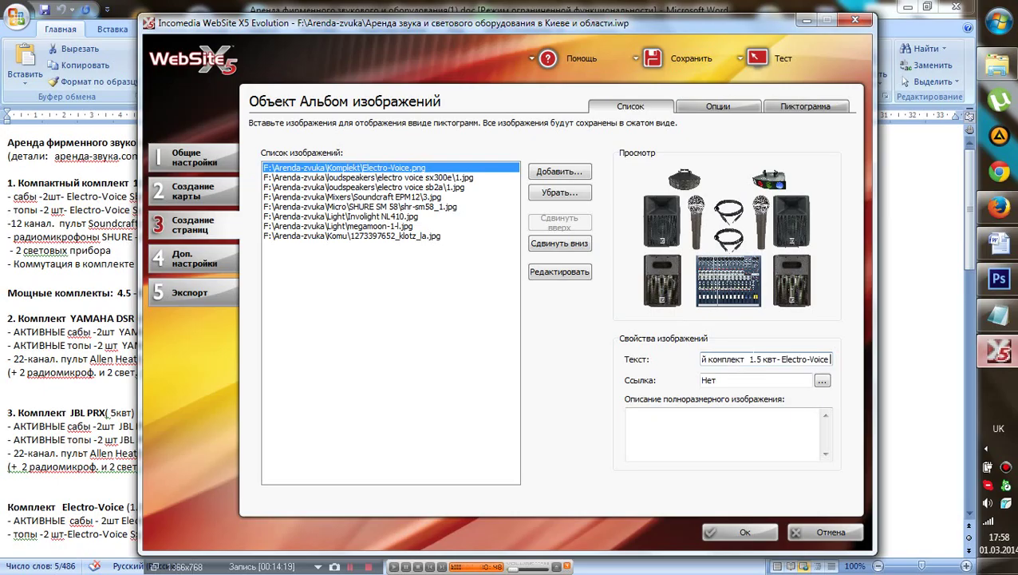
- Link the Electro-Voice.png image to a pop-up image using Komplekt\Electro-Voice.png with a width of 800
left_click(822, 383)
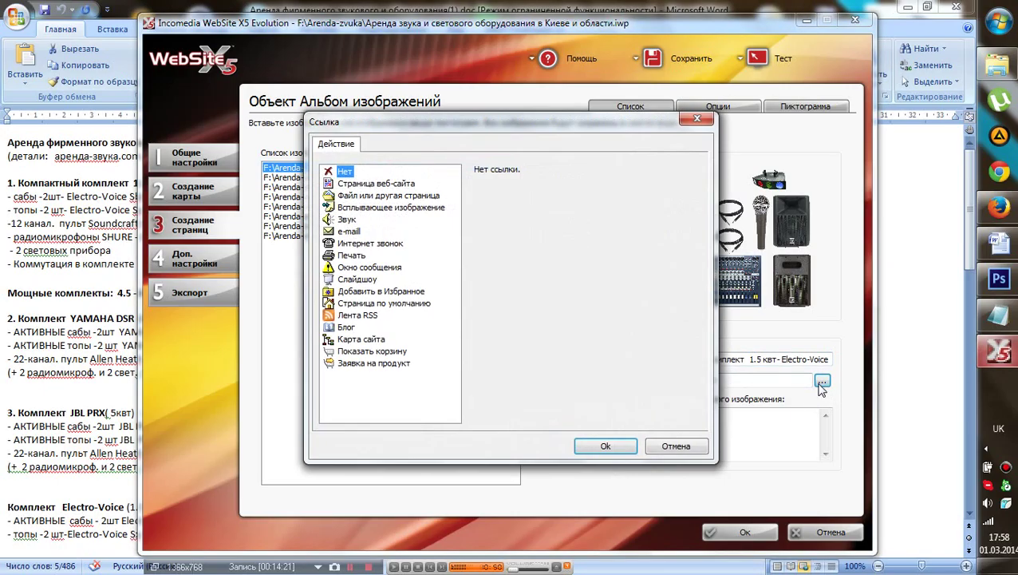
left_click(380, 210)
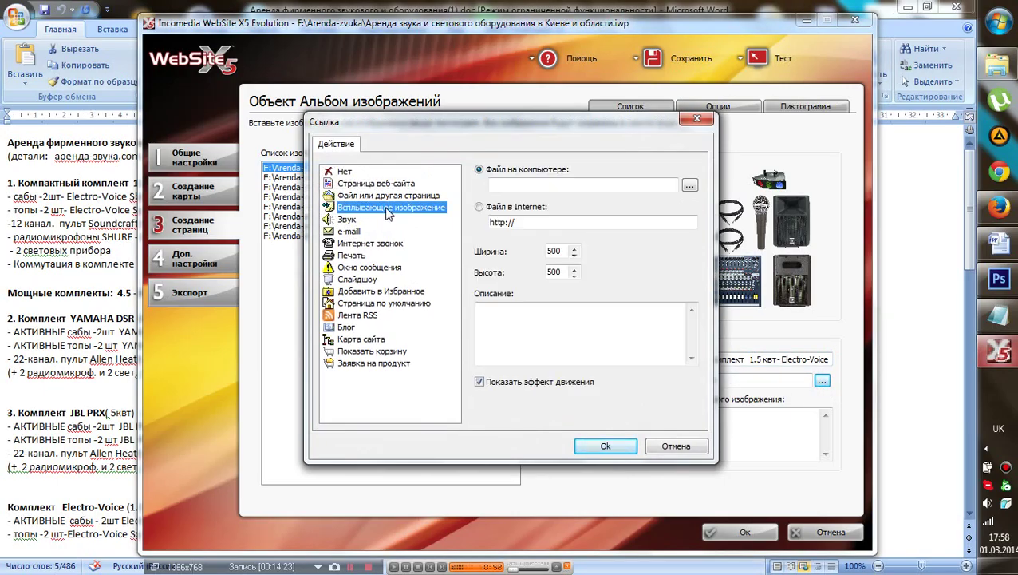
left_click(691, 185)
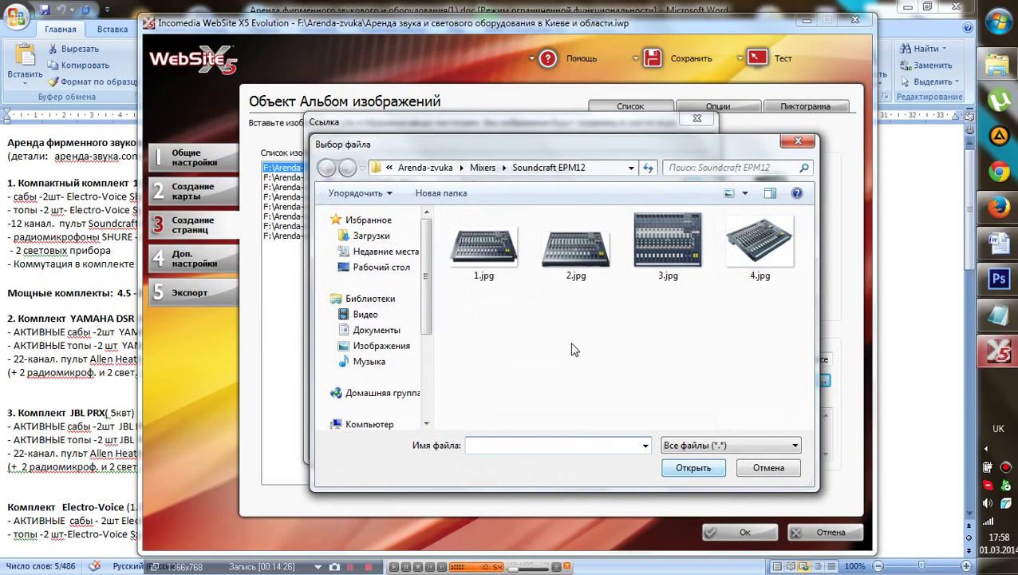
left_click(431, 167)
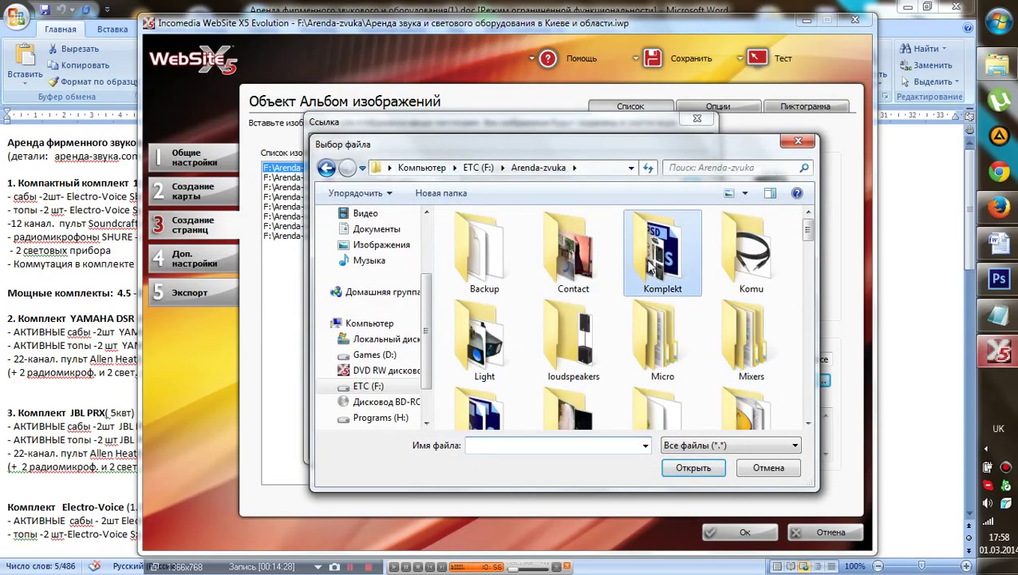
double_click(637, 264)
left_click(507, 260)
left_click(693, 467)
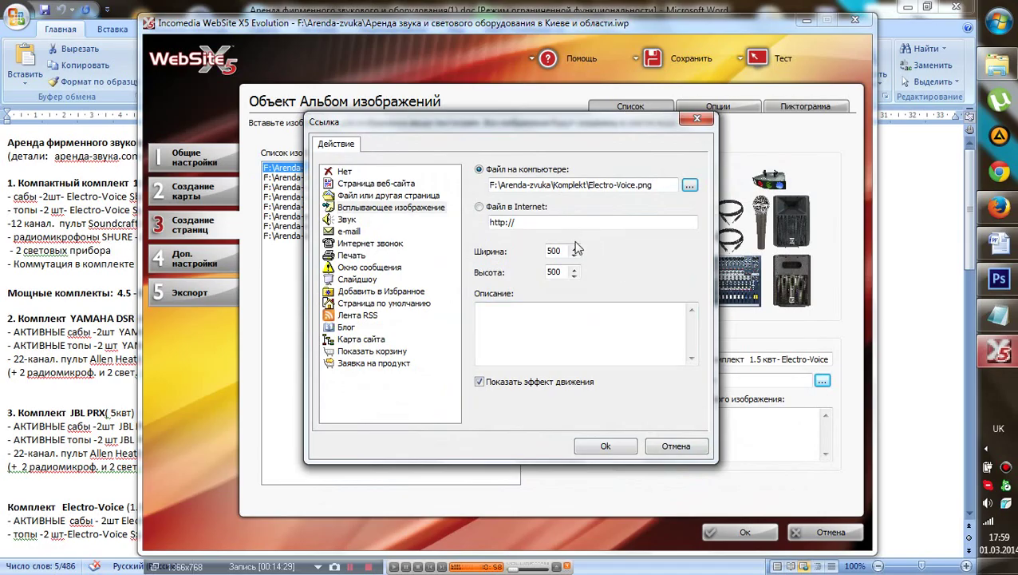
left_click(548, 251)
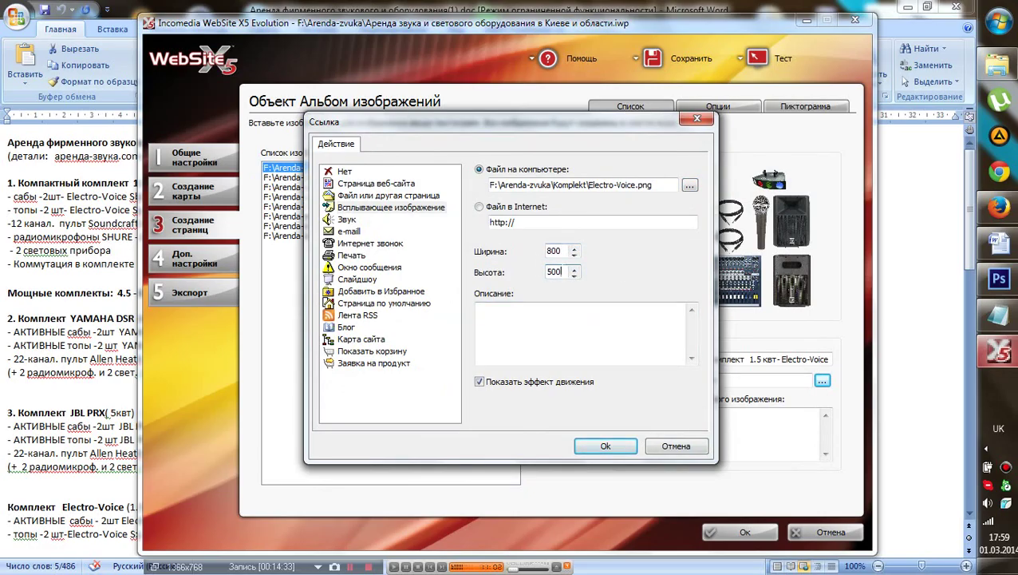
left_click(604, 448)
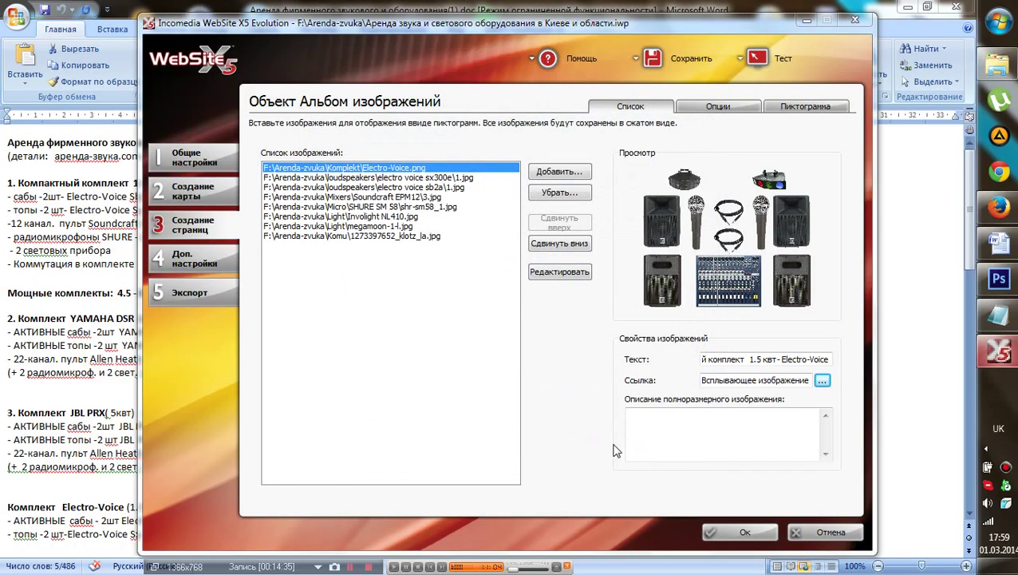
- Copy "Electro-Voice Sx 300 E" from the Word document and paste it as the caption of the electro voice sx300e\1.jpg image
left_click(455, 178)
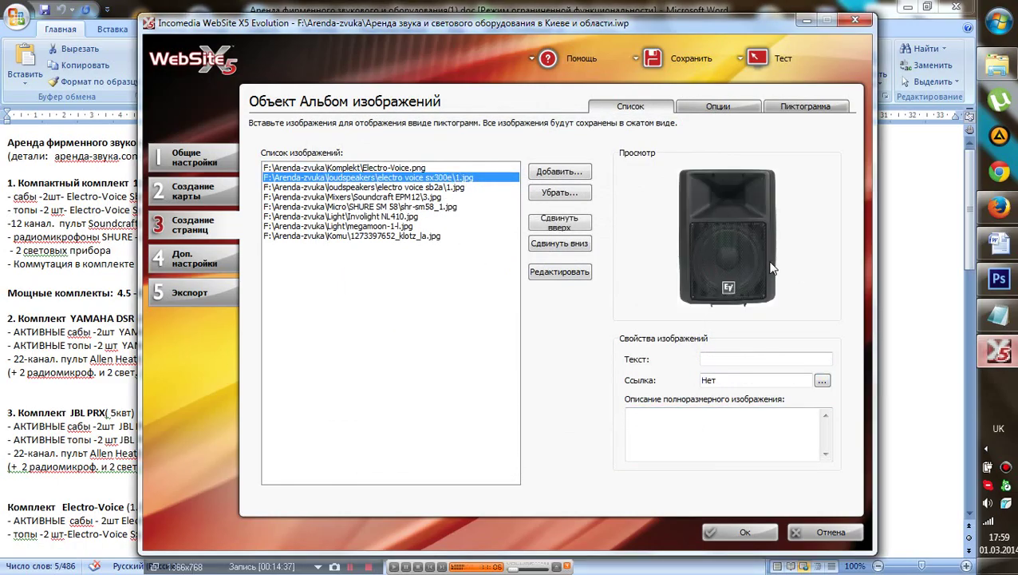
left_click(453, 187)
left_click(461, 178)
left_click(79, 238)
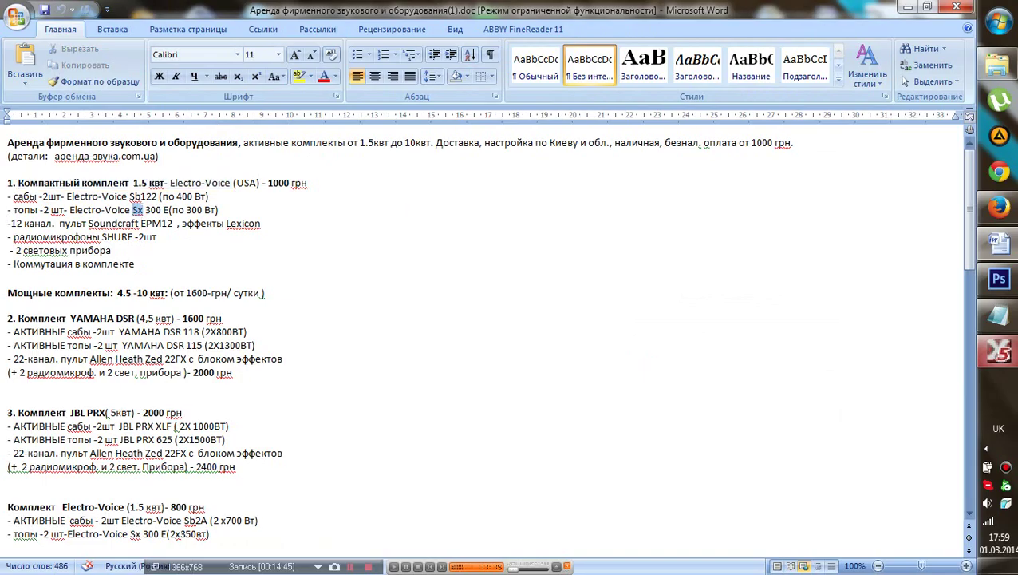
left_click(164, 209)
left_click_drag(169, 209, 73, 214)
key("ctrl+c")
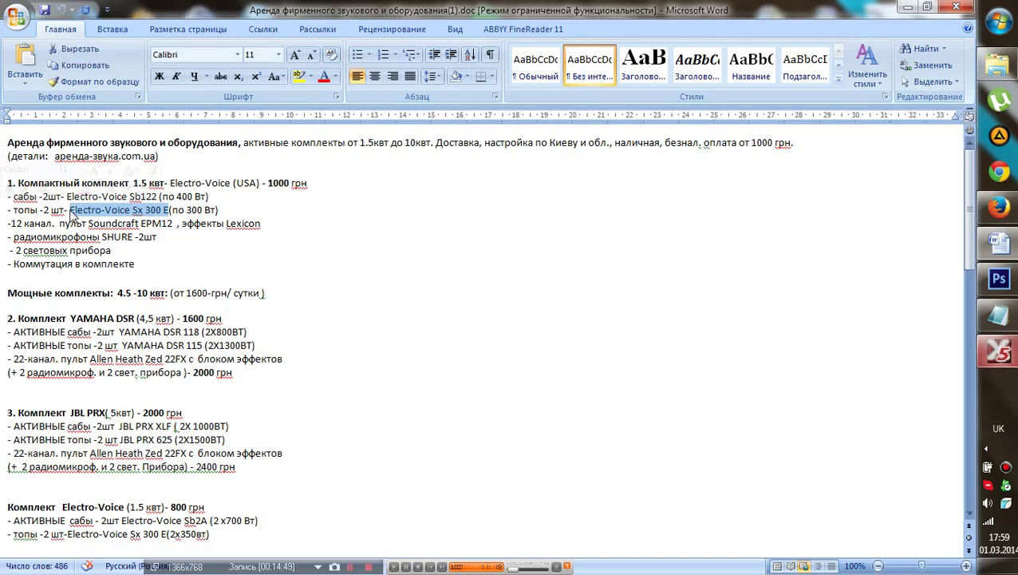
left_click(998, 351)
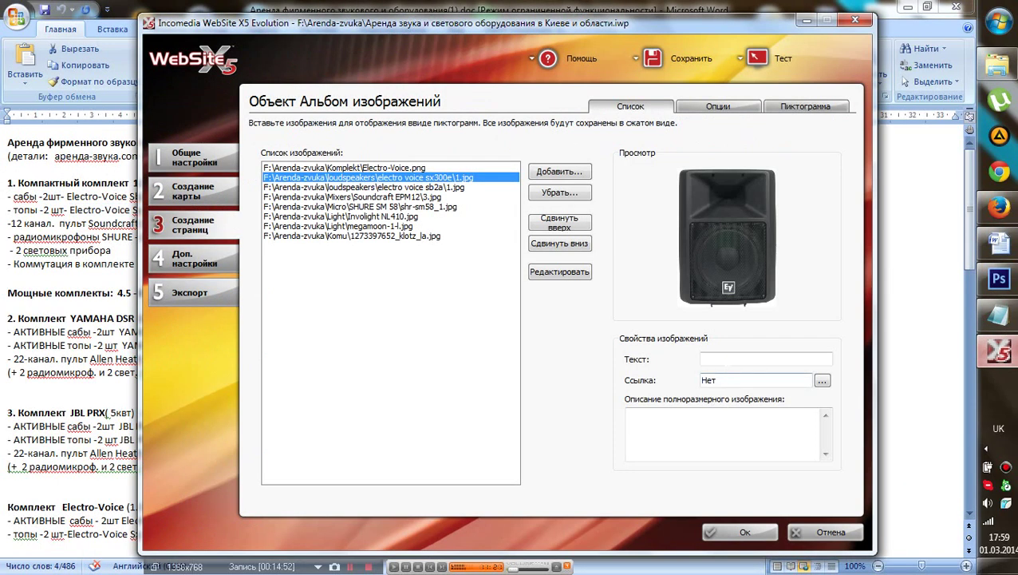
key("ctrl+v")
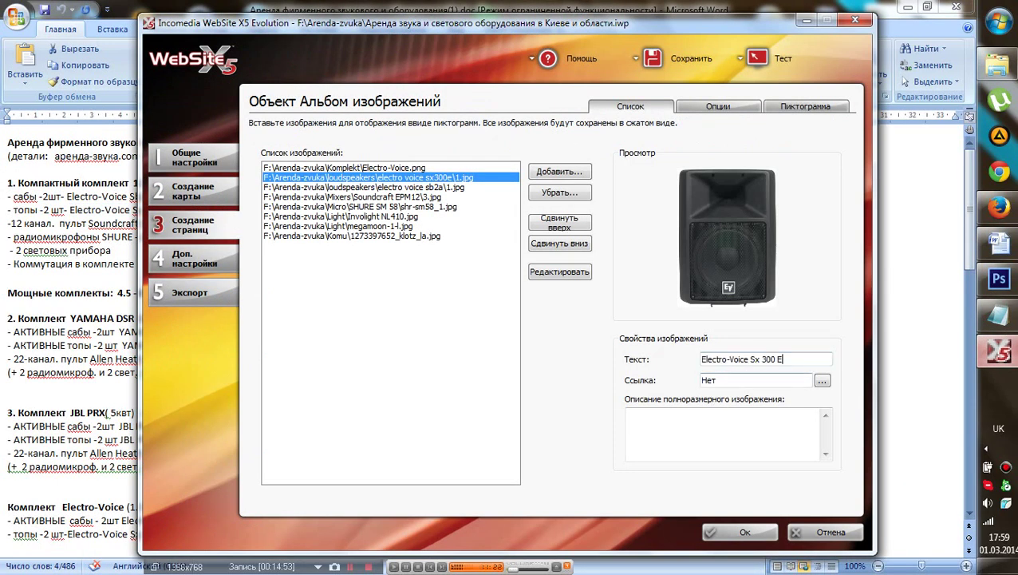
- Link the sx300e image to a pop-up image using 1.jpg from the loudspeakers\electro voice sx300e folder, with a width of 800
left_click(822, 383)
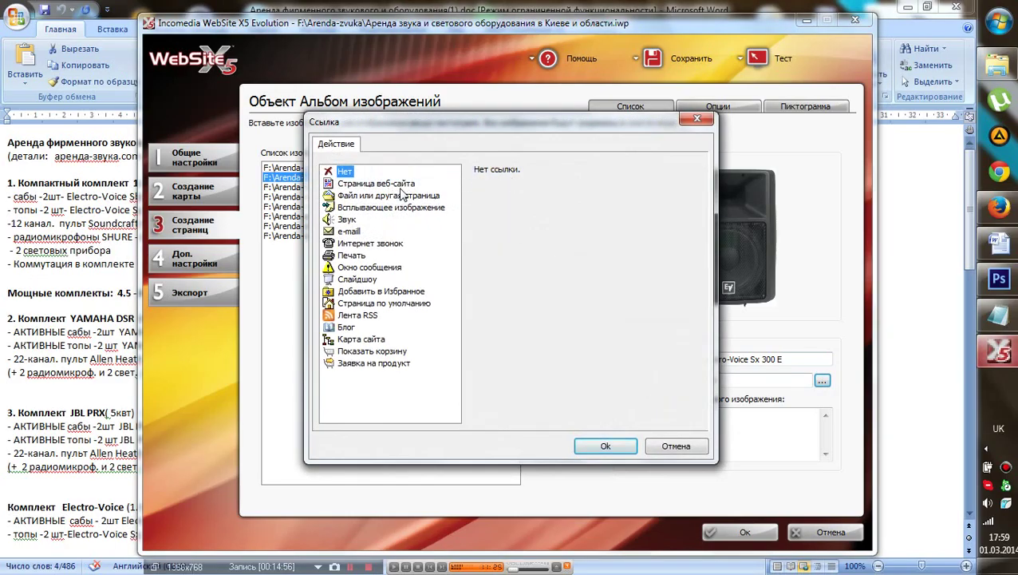
left_click(411, 206)
left_click(690, 185)
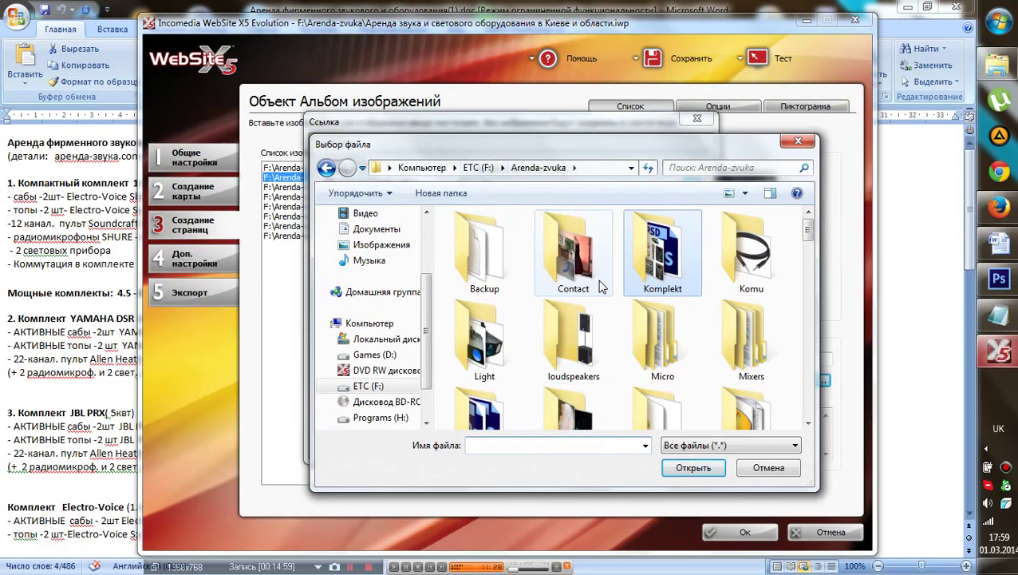
double_click(572, 336)
double_click(528, 233)
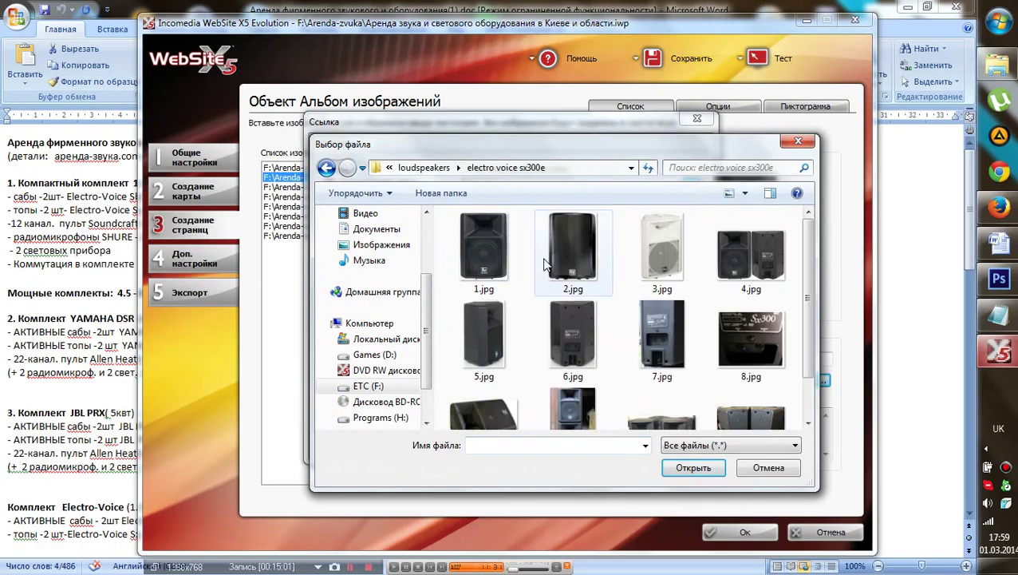
left_click(485, 251)
left_click(693, 467)
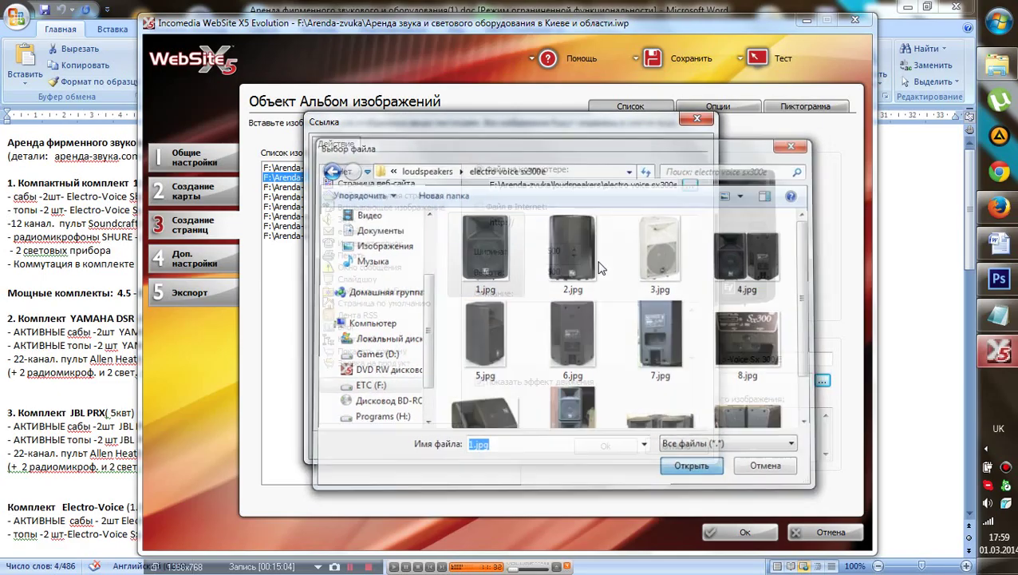
type("80")
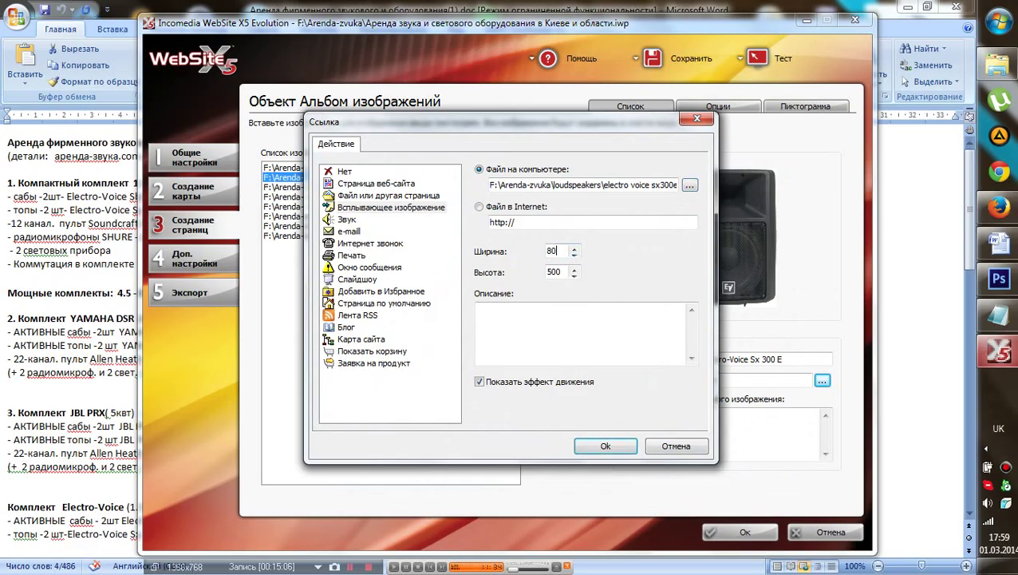
type("0")
left_click(606, 446)
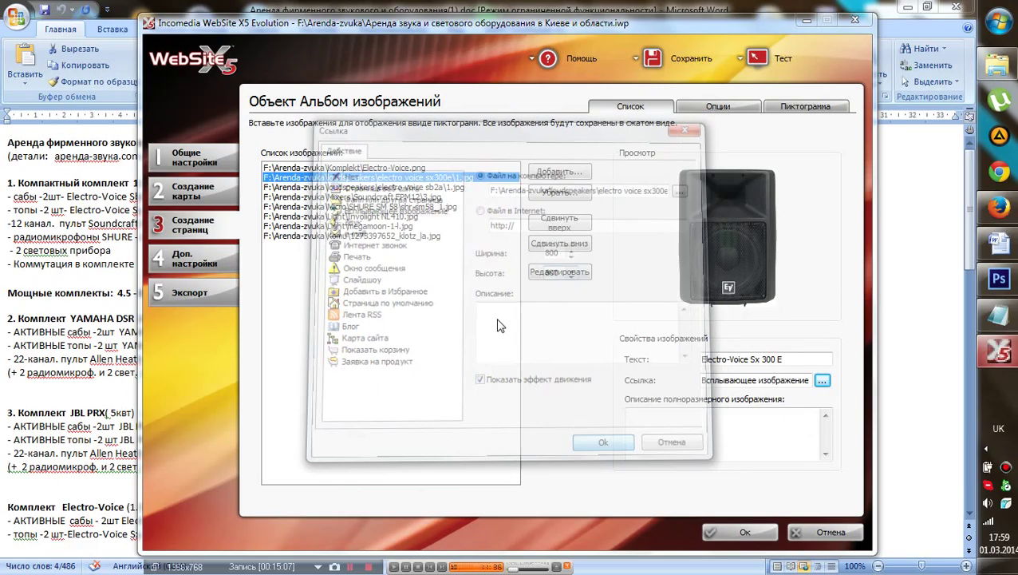
- Copy "Electro-Voice Sb122" from the Word document and paste it as the caption of the electro voice sb2a\1.jpg image
left_click(415, 188)
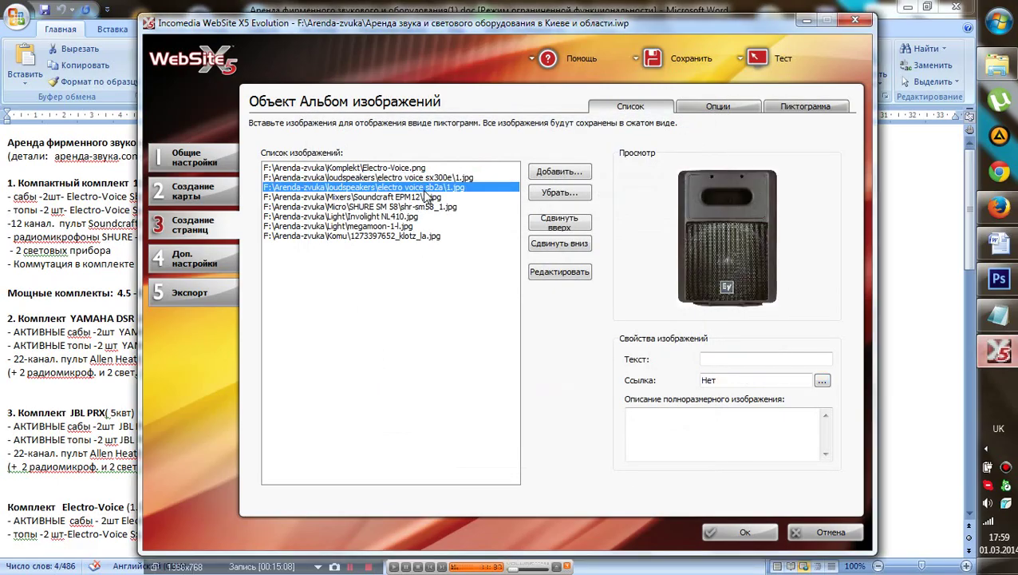
left_click(27, 207)
left_click(163, 210)
left_click_drag(159, 196, 67, 196)
key("ctrl+c")
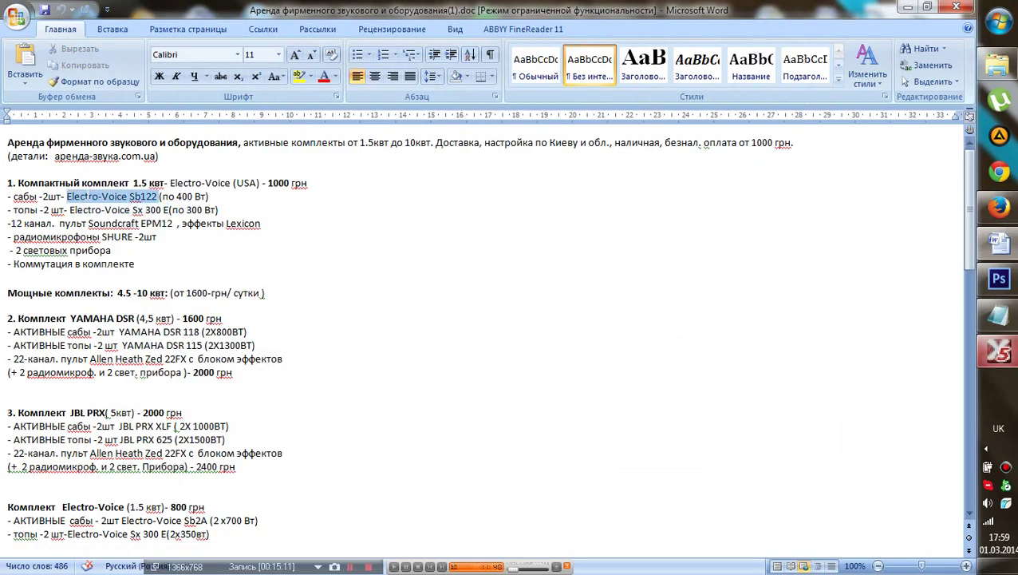
left_click(1008, 353)
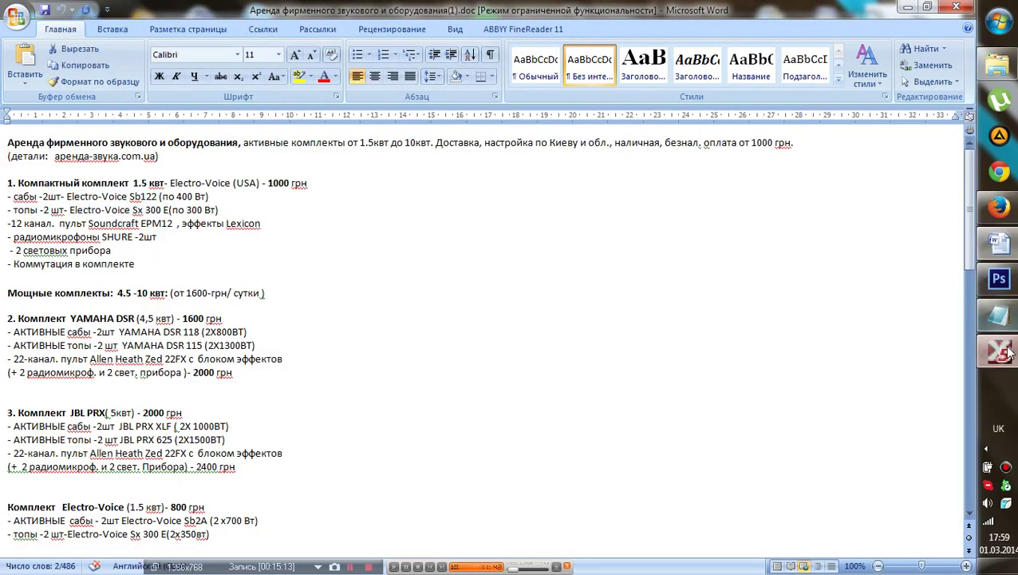
left_click(714, 358)
key("ctrl+v")
key("Tab")
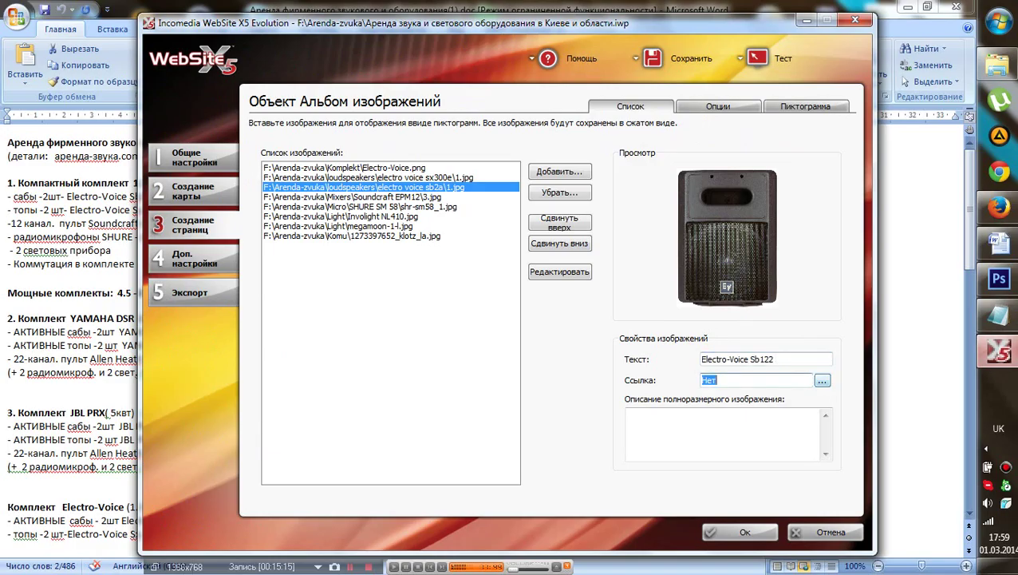
- Correct the caption of the electro voice sb2a\1.jpg image to "Electro-Voice Sb2a"
left_click(823, 382)
left_click_drag(775, 360, 702, 359)
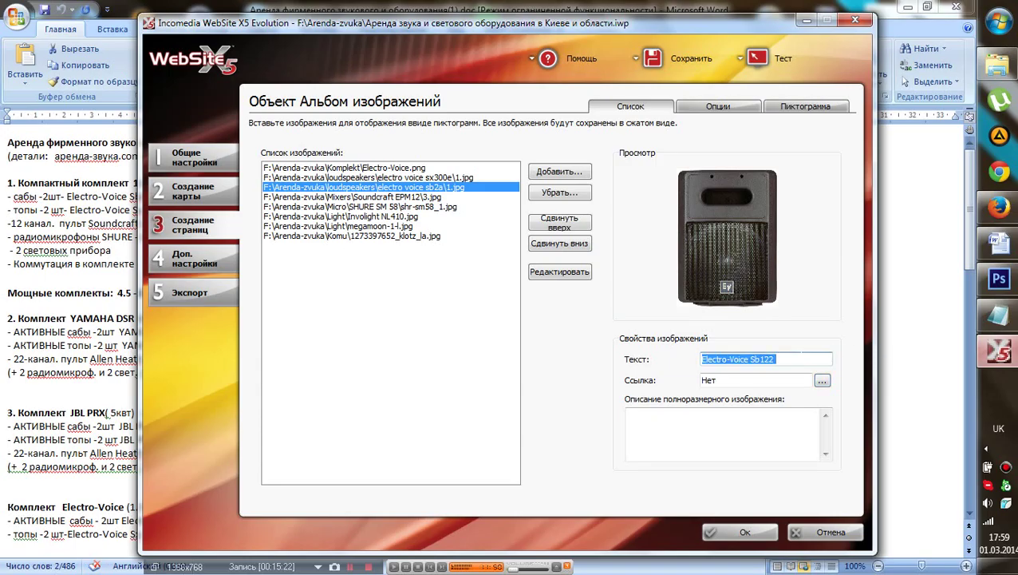
left_click(776, 359)
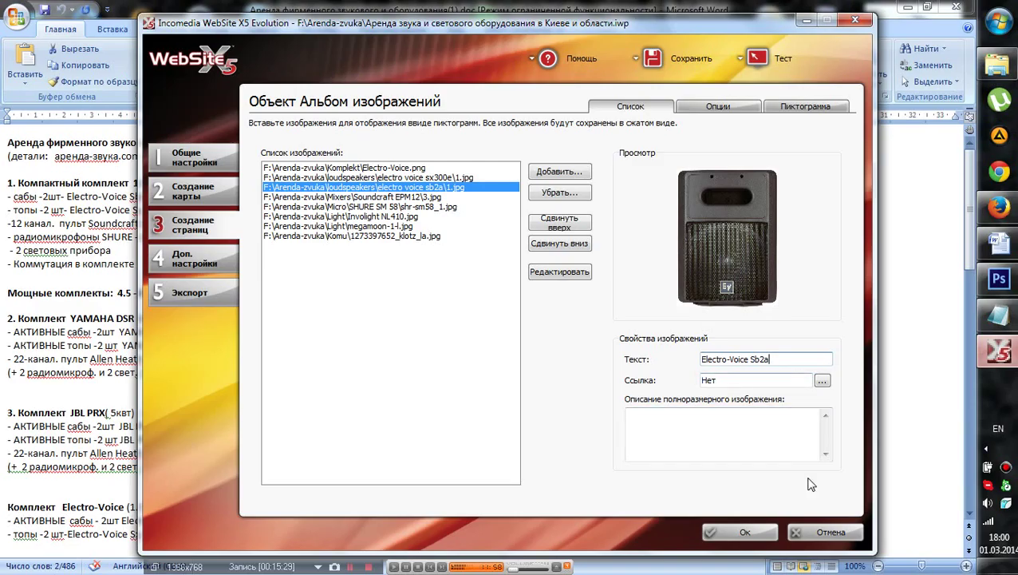
- Link the sb2a image to a pop-up image using 1.jpg from the loudspeakers\electro voice sb2a folder
left_click(822, 380)
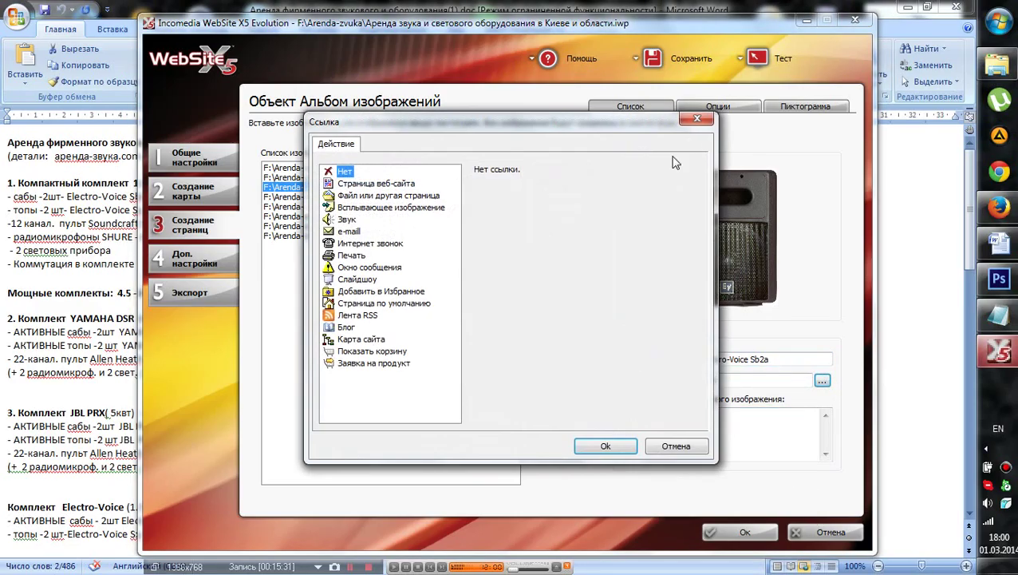
left_click(383, 208)
left_click(687, 195)
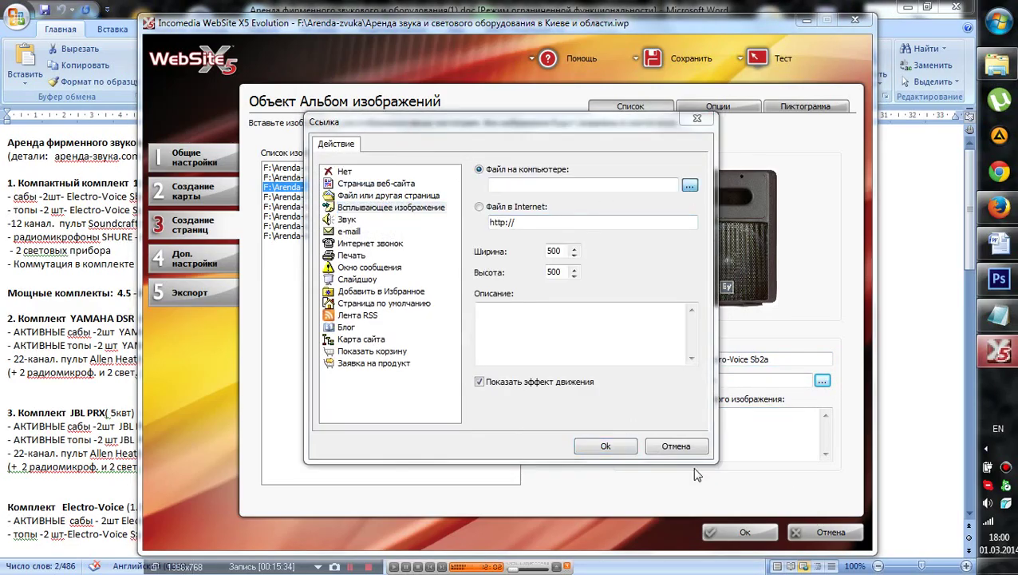
left_click(437, 174)
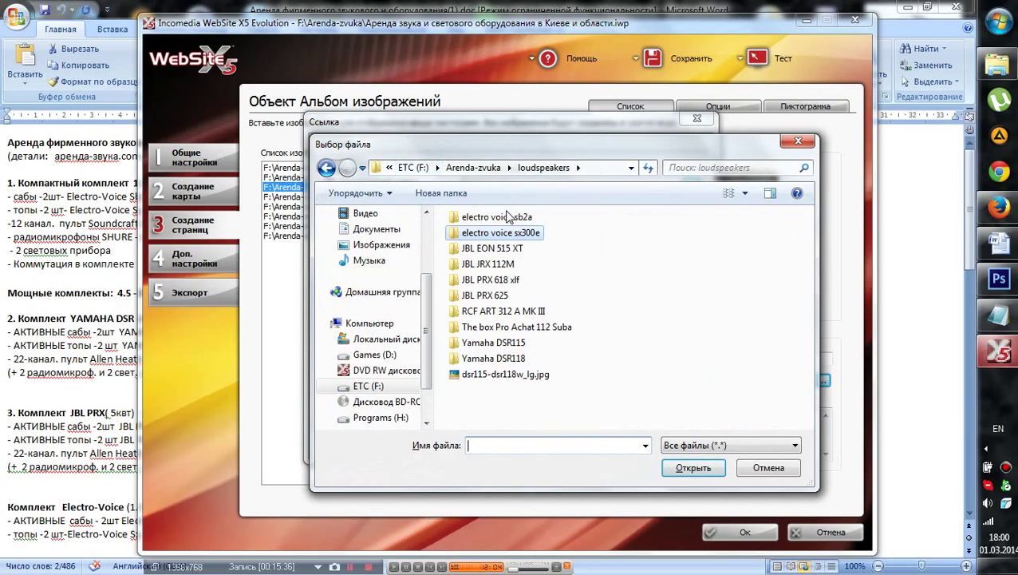
double_click(509, 212)
left_click(507, 271)
left_click(681, 464)
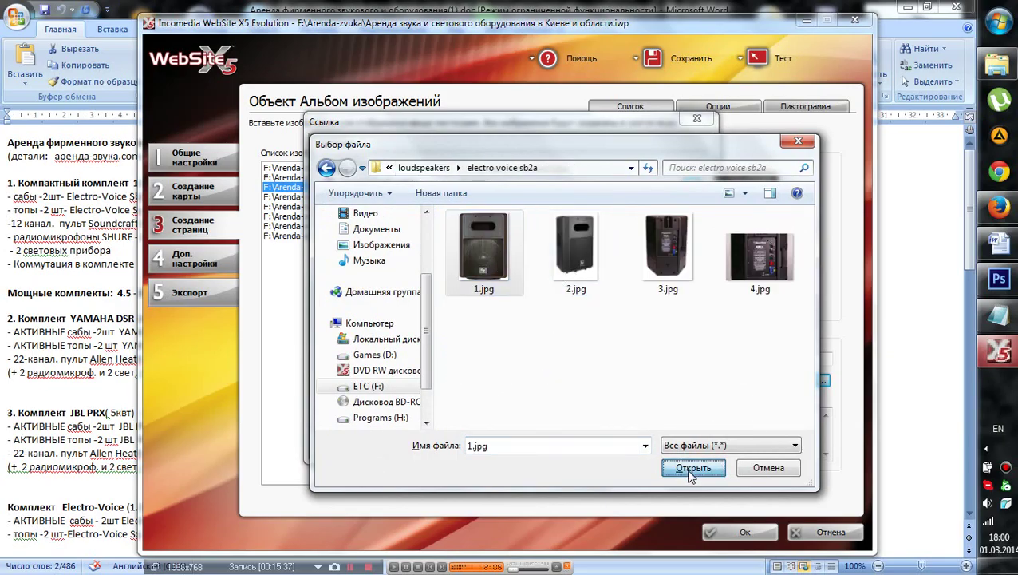